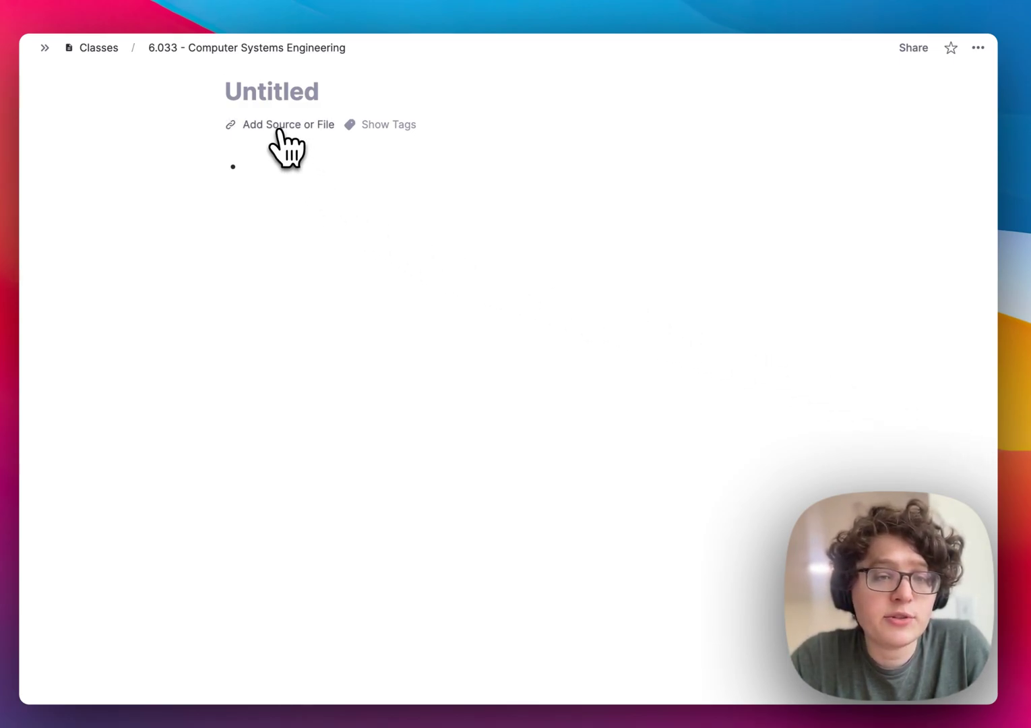
Step: Attach the lecture 6 slides PDF from its pasted web address as the page's source
{"action": "left_click", "coordinate": [278, 126]}
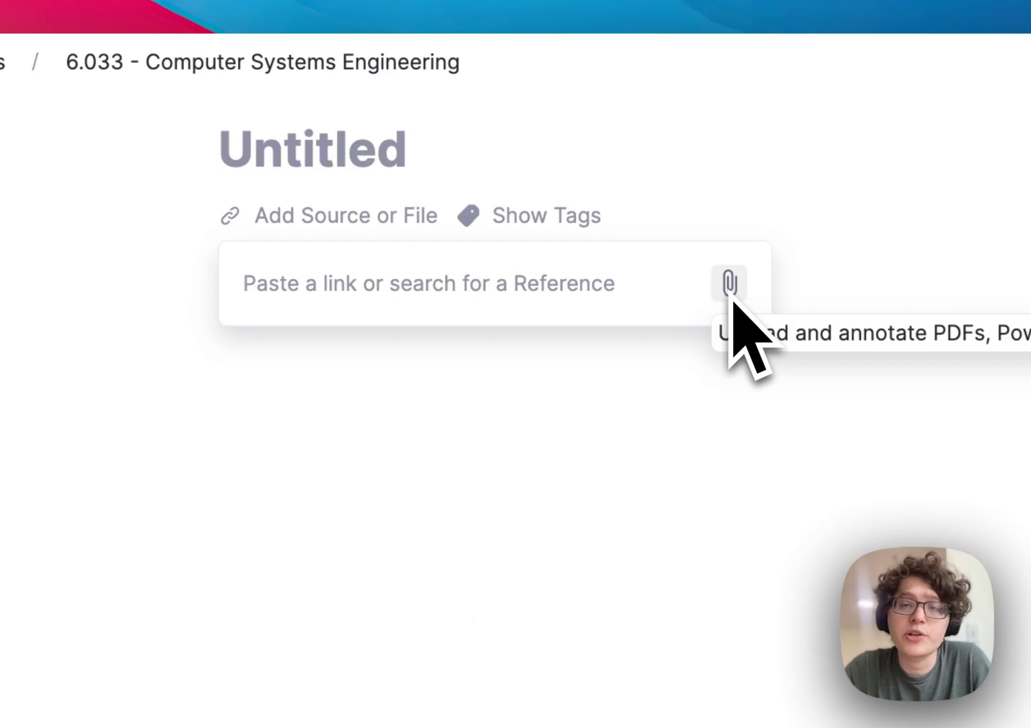
{"action": "left_click", "coordinate": [412, 226]}
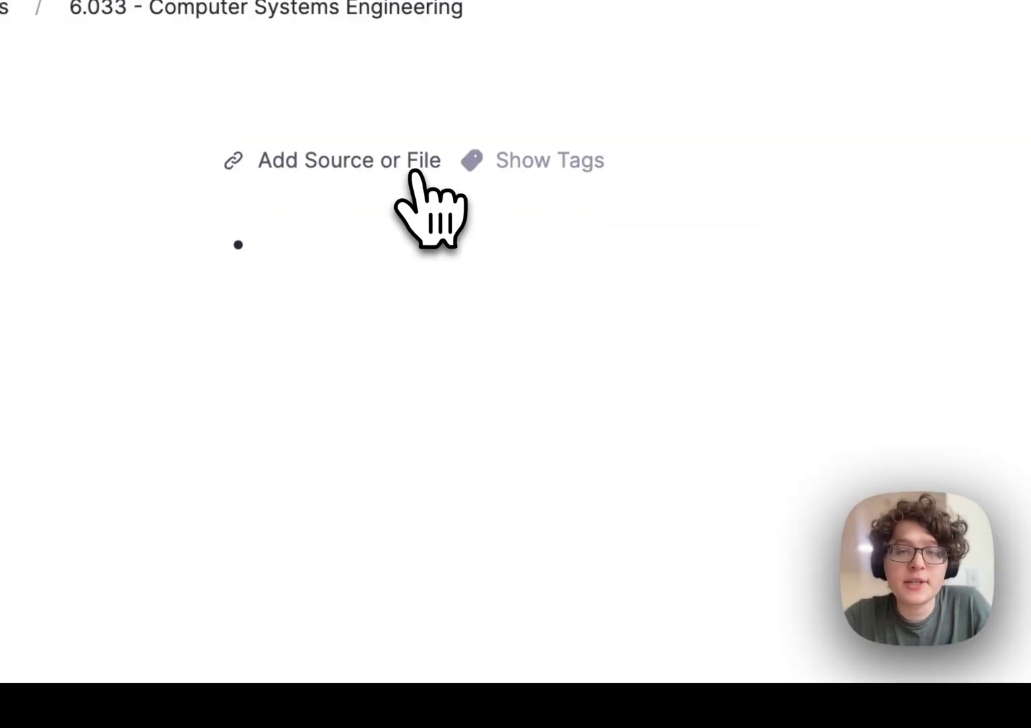
{"action": "left_click", "coordinate": [413, 173]}
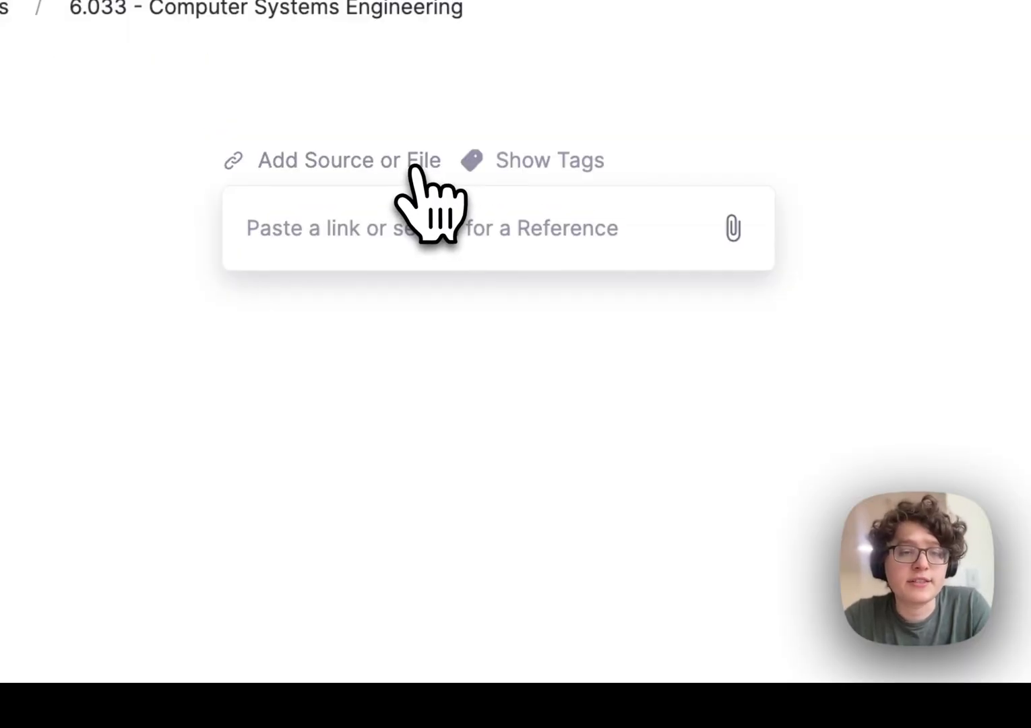
{"action": "type", "text": "http://web.mit.edu/6.033/2017/wwwdocs/lec/s06.pdf"}
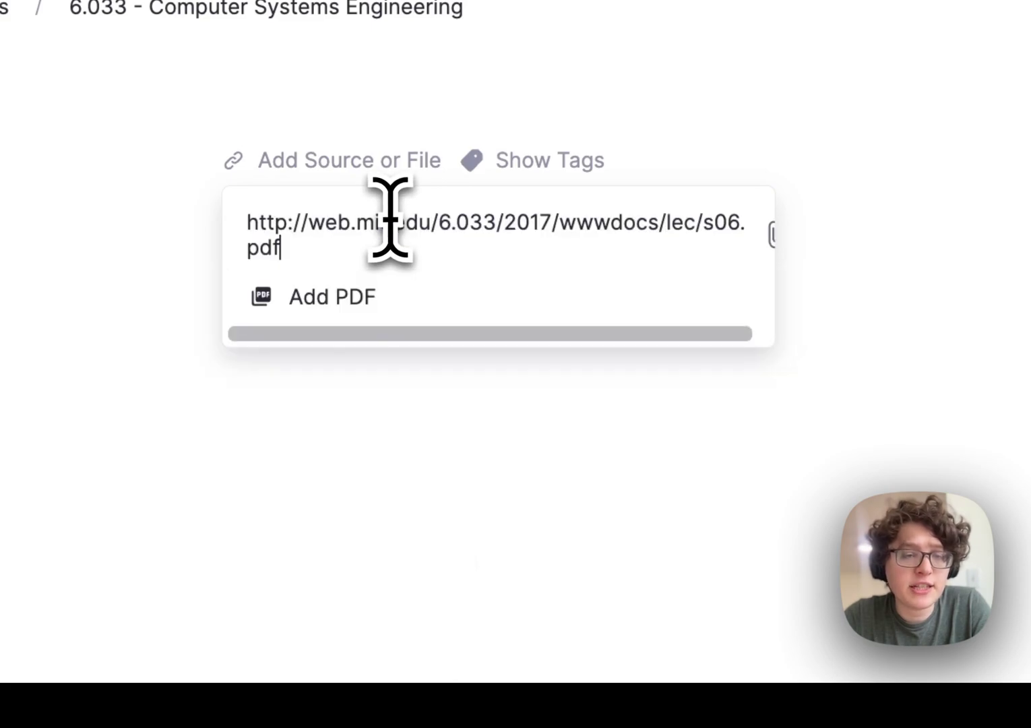
{"action": "left_click", "coordinate": [345, 298]}
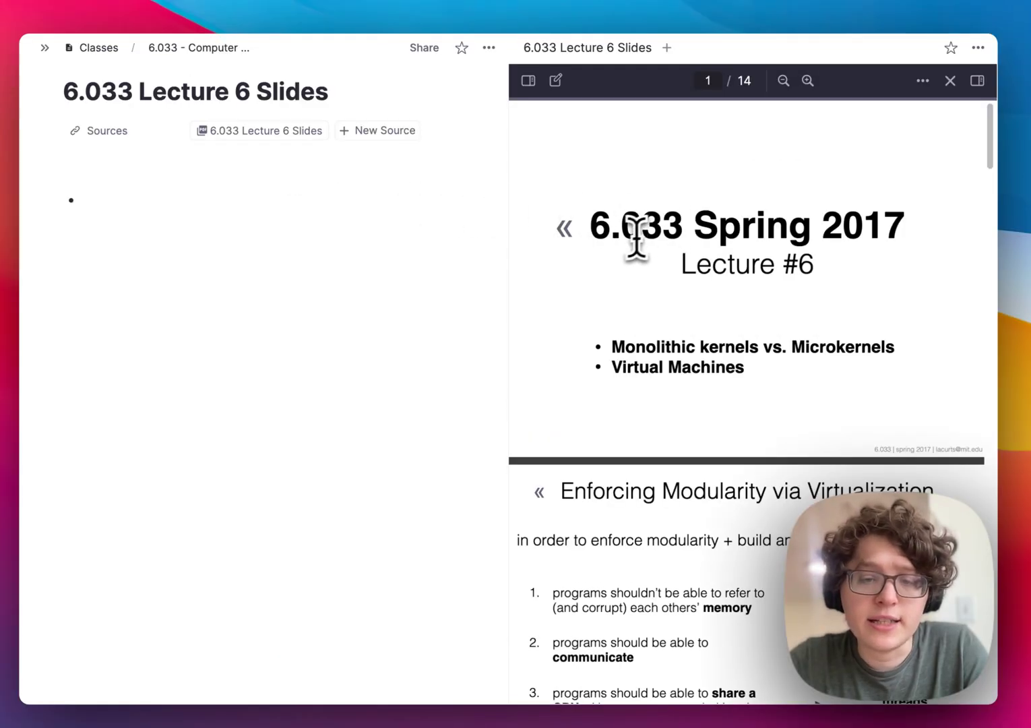
Step: Highlight monolithic kernels on the slide and paste it into a bullet as a pin
{"action": "scroll", "coordinate": [628, 186], "scroll_direction": "down", "scroll_amount": 5}
{"action": "scroll", "coordinate": [628, 241], "scroll_direction": "down", "scroll_amount": 10}
{"action": "scroll", "coordinate": [626, 230], "scroll_direction": "up", "scroll_amount": 5}
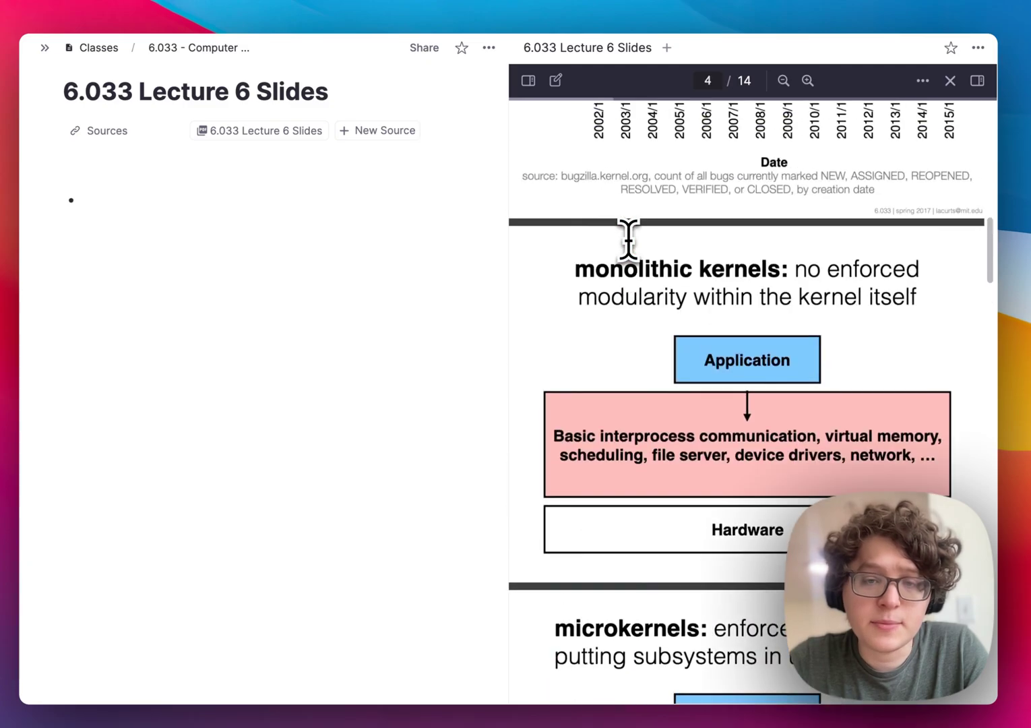
{"action": "left_click_drag", "start_coordinate": [591, 277], "coordinate": [720, 269]}
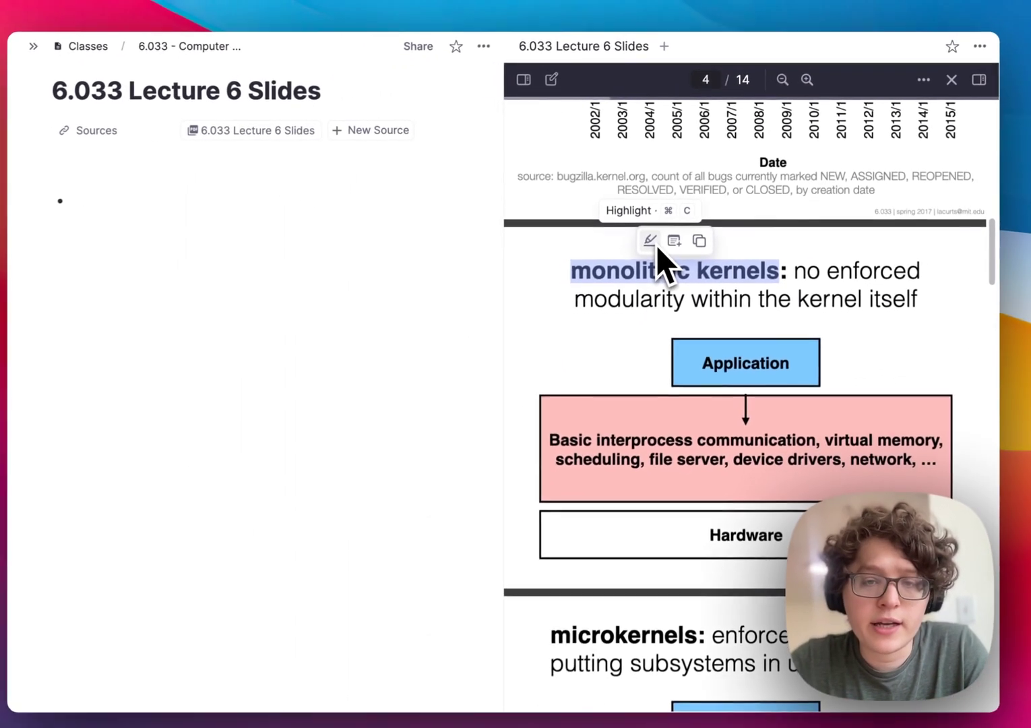
{"action": "left_click", "coordinate": [658, 243]}
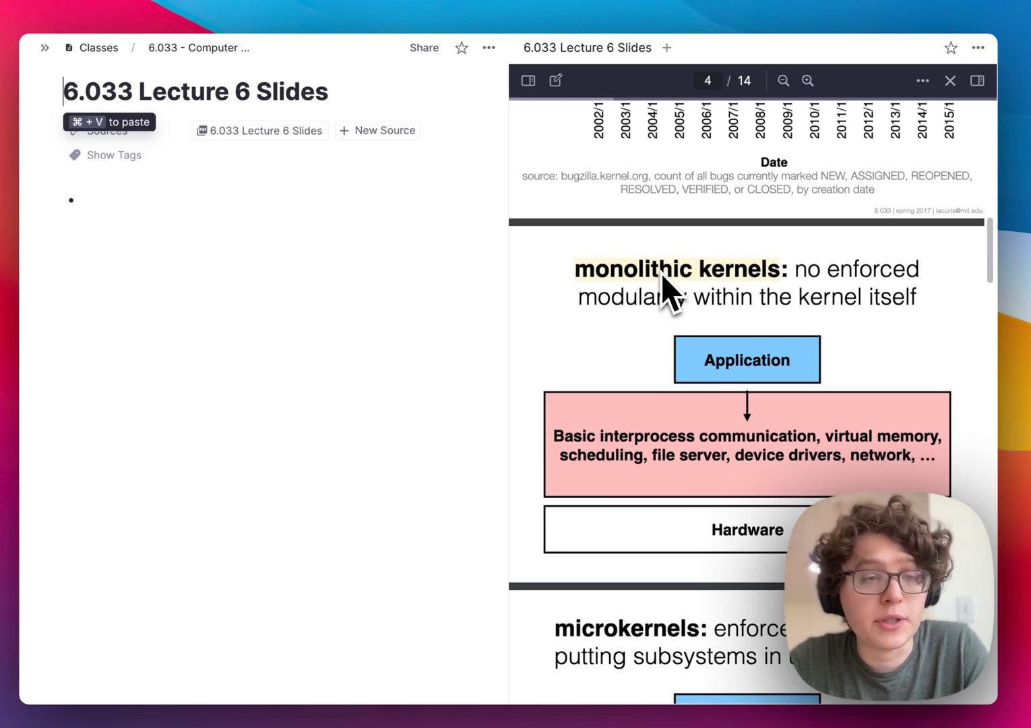
{"action": "key", "text": "Right"}
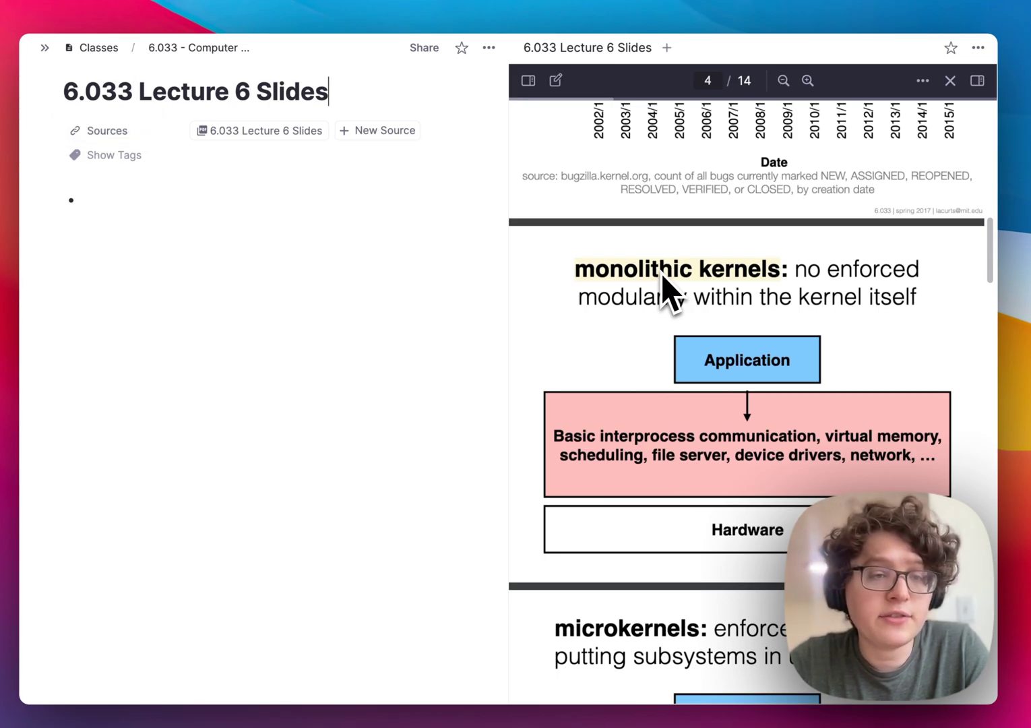
{"action": "key", "text": "cmd+v"}
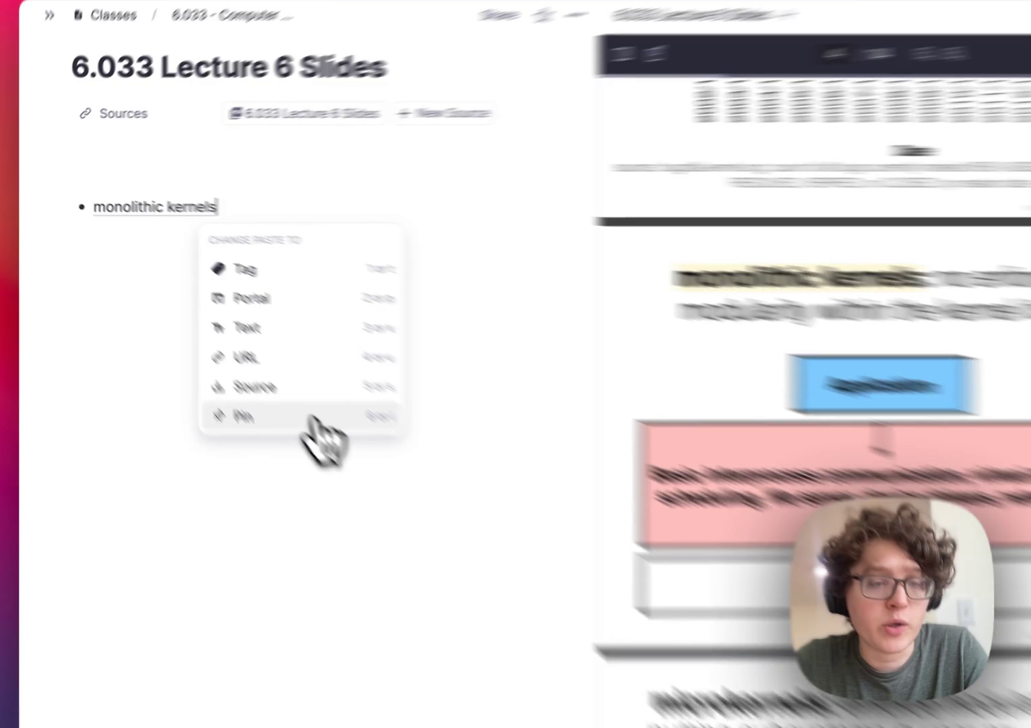
{"action": "left_click", "coordinate": [244, 387]}
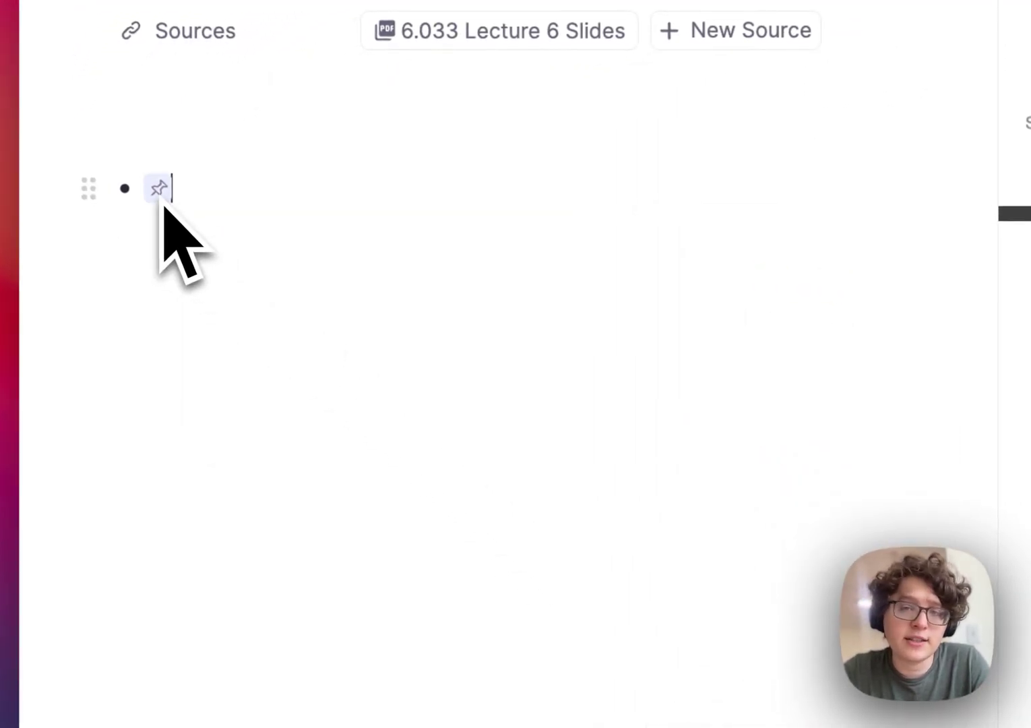
Step: Highlight microkernels on slide 5 and paste it as a second bullet
{"action": "scroll", "coordinate": [729, 272], "scroll_direction": "down", "scroll_amount": 5}
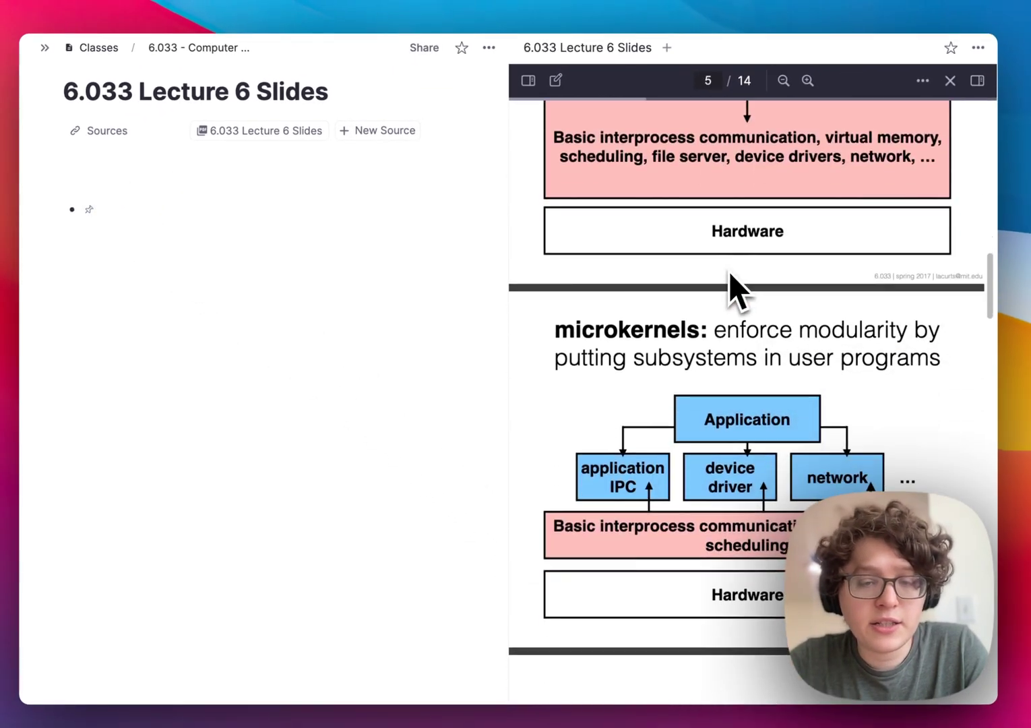
{"action": "left_click_drag", "start_coordinate": [554, 325], "coordinate": [698, 326]}
{"action": "key", "text": "super+v"}
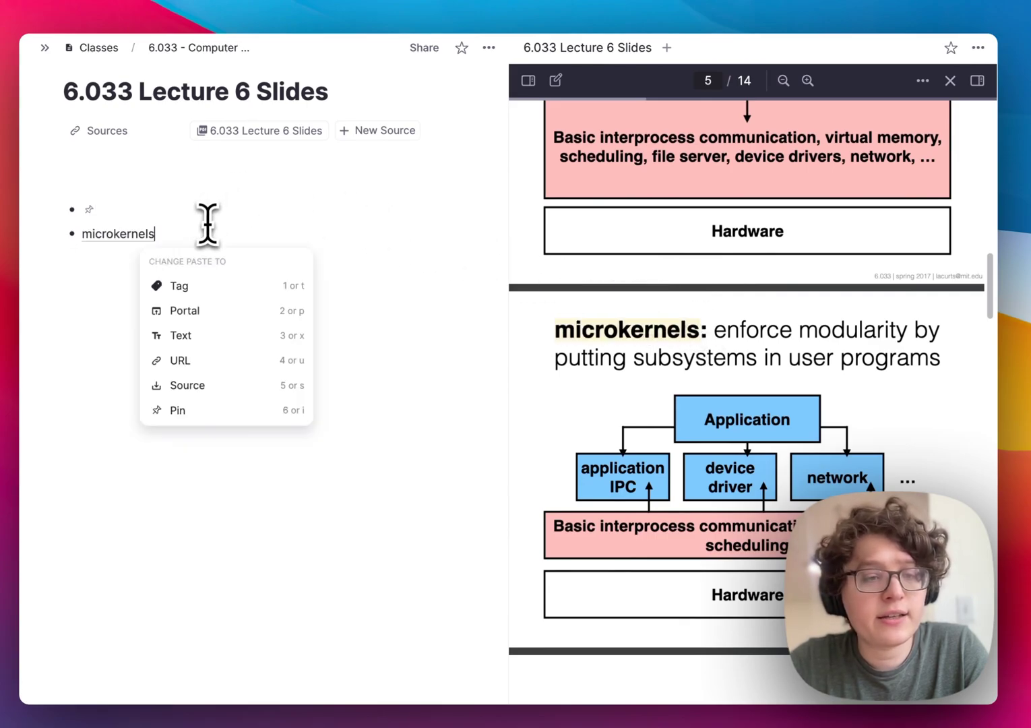
{"action": "key", "text": "Escape"}
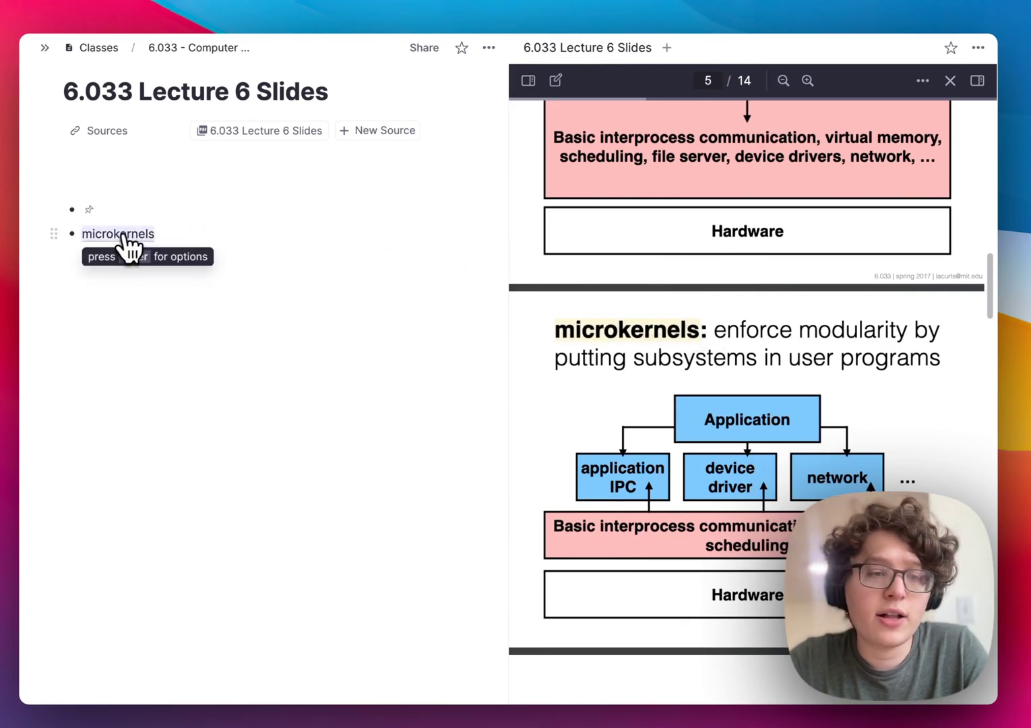
Step: Follow the bullets' links back to the microkernels and monolithic kernels highlights in the slides
{"action": "left_click", "coordinate": [126, 236]}
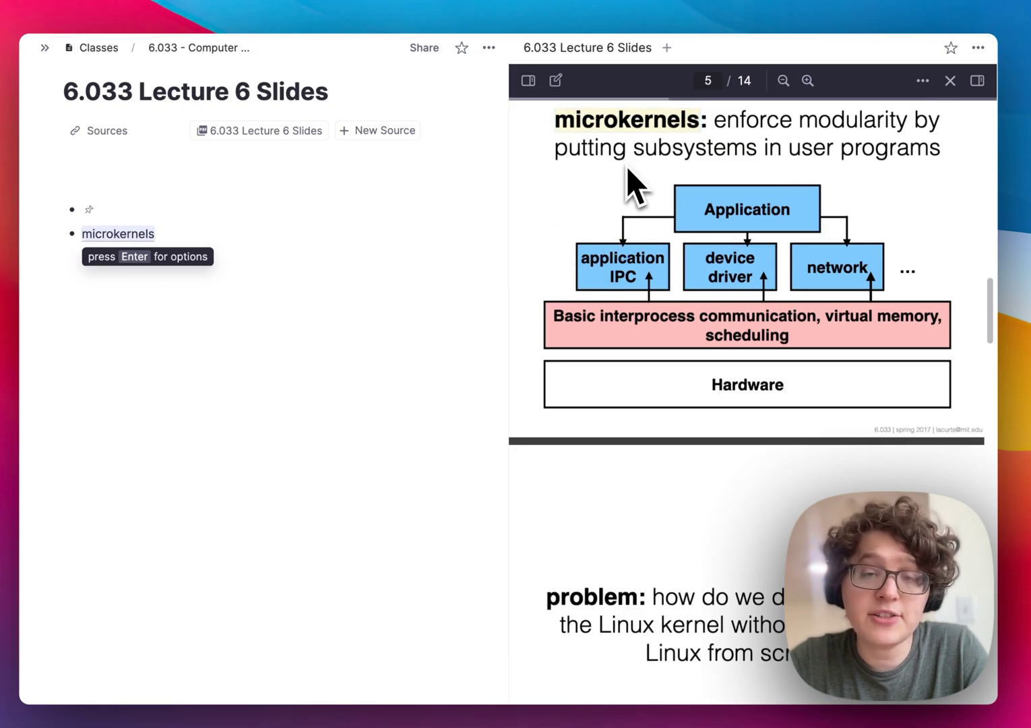
{"action": "left_click", "coordinate": [89, 209]}
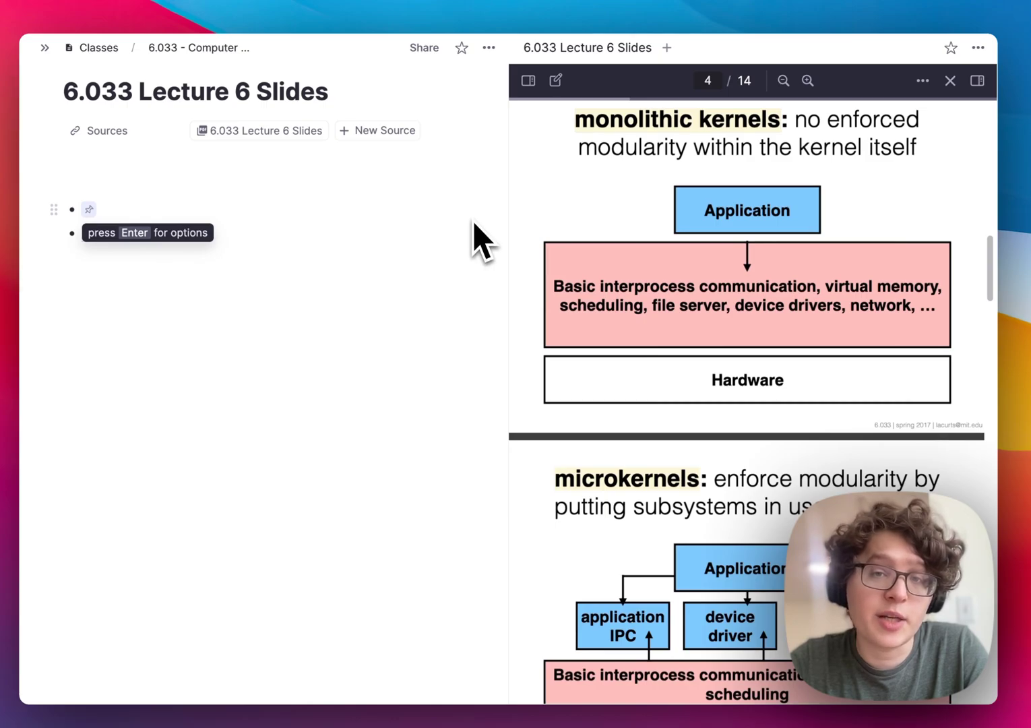
{"action": "left_click", "coordinate": [166, 209]}
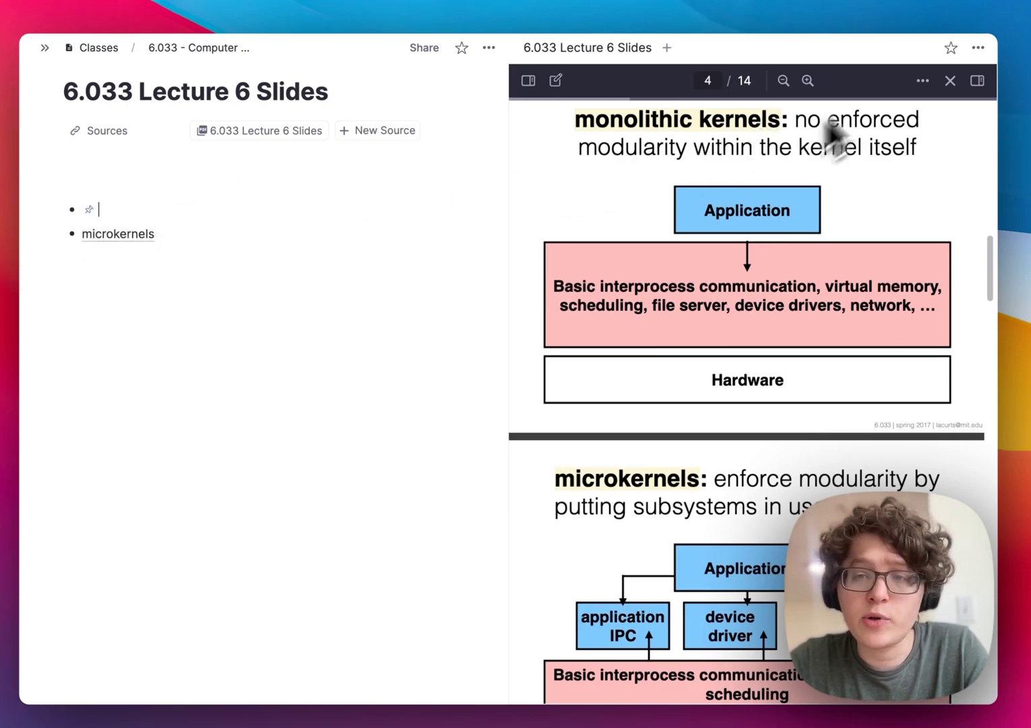
{"action": "left_click", "coordinate": [950, 80]}
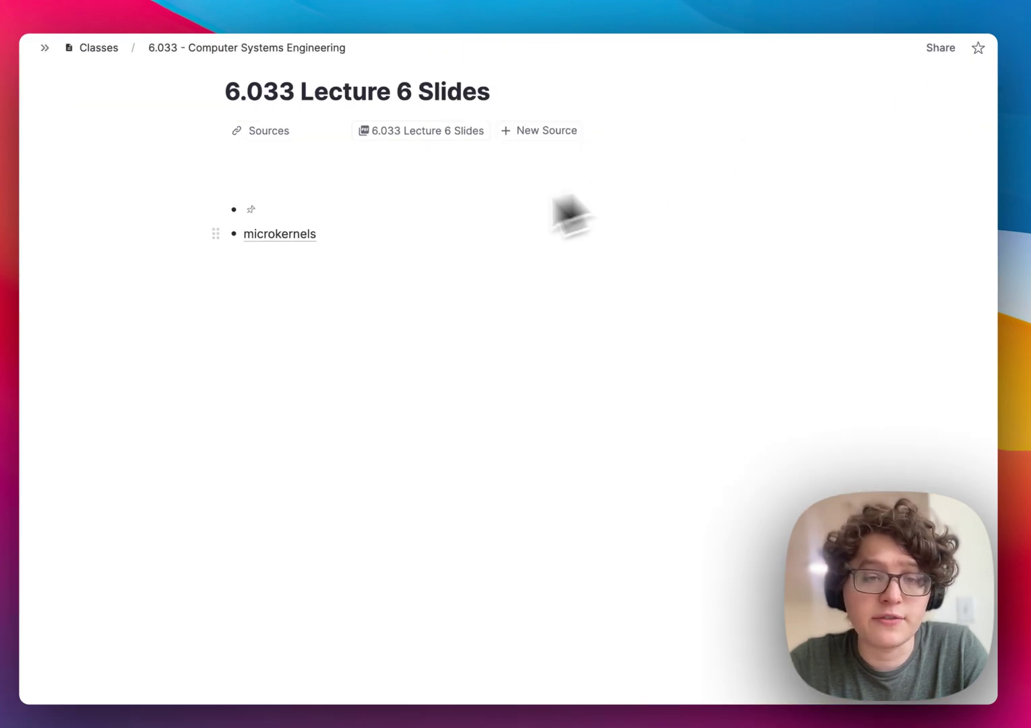
{"action": "left_click", "coordinate": [295, 247]}
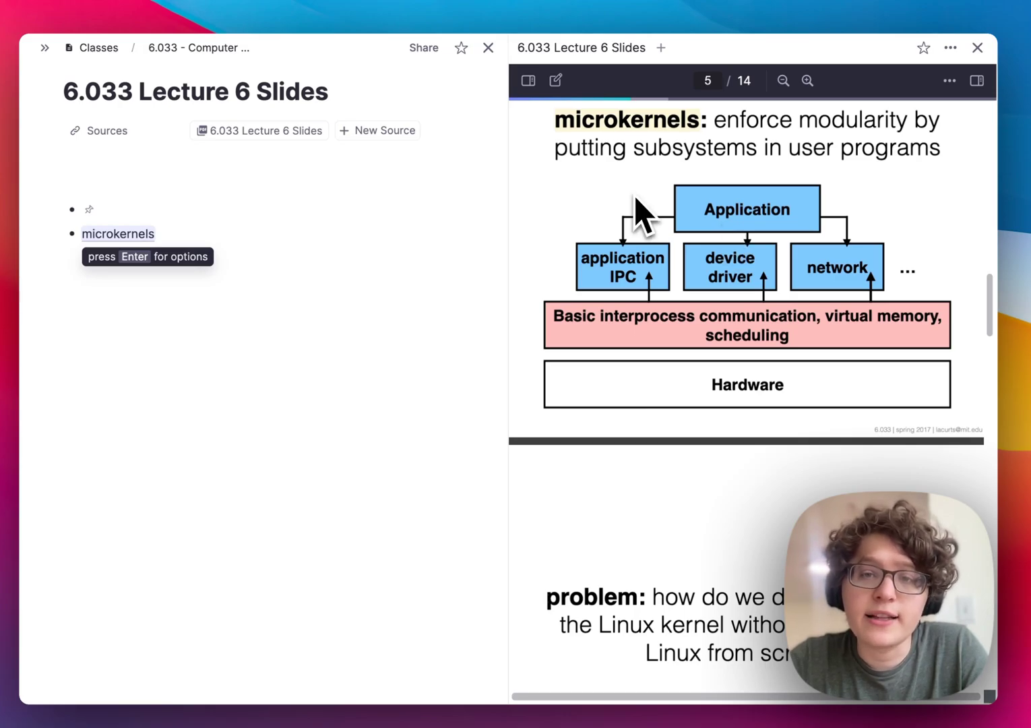
Step: Highlight the microkernel diagram and both virtual machine boxes as rectangular areas
{"action": "left_click", "coordinate": [556, 80]}
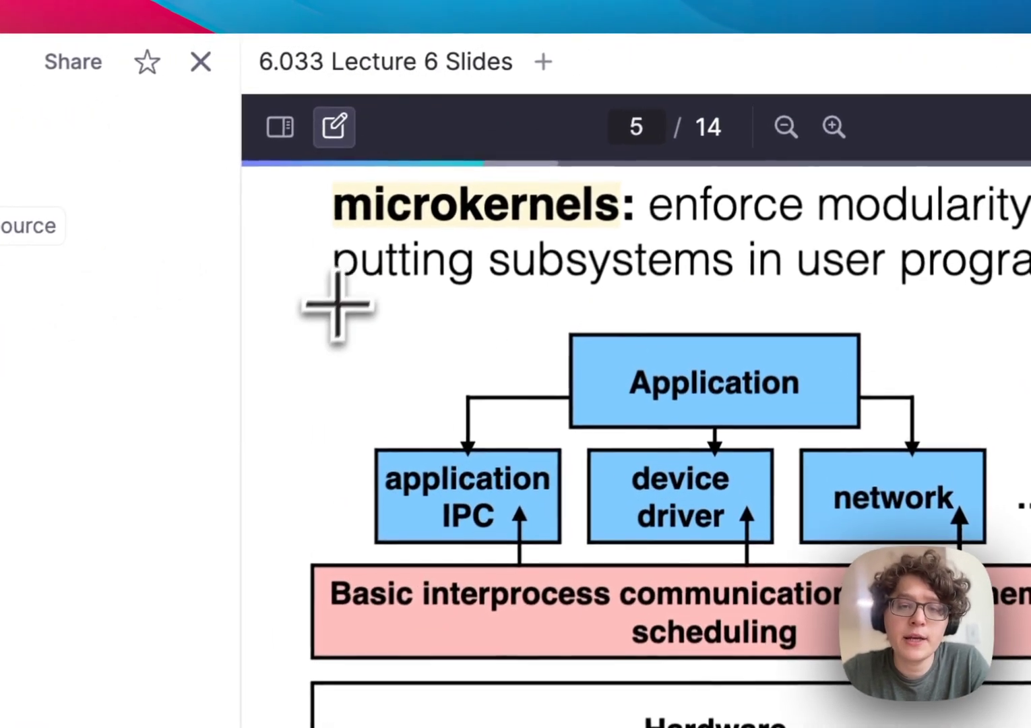
{"action": "left_click_drag", "start_coordinate": [542, 171], "coordinate": [957, 401]}
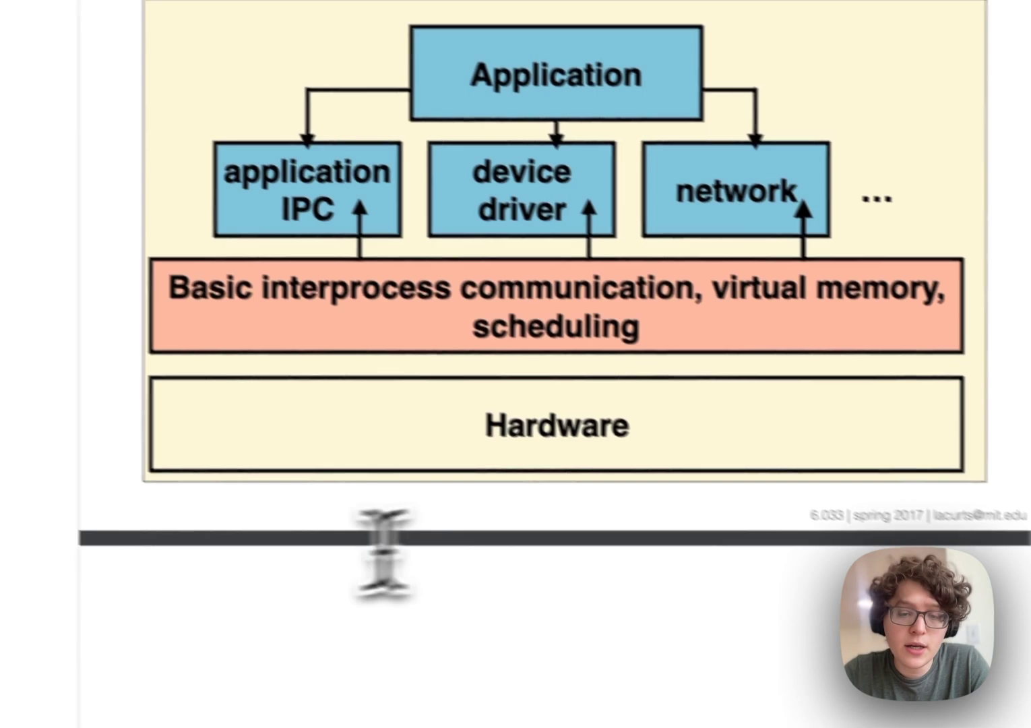
{"action": "scroll", "coordinate": [382, 553], "scroll_direction": "down", "scroll_amount": 5}
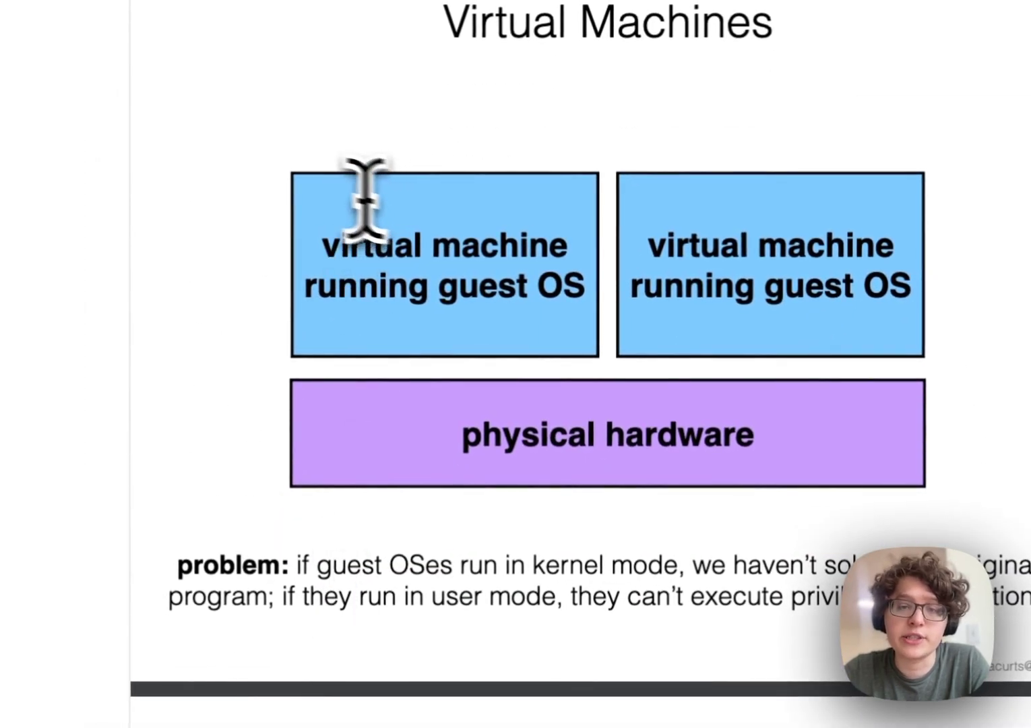
{"action": "mouse_move", "coordinate": [276, 162]}
{"action": "left_mouse_down"}
{"action": "mouse_move", "coordinate": [842, 368]}
{"action": "mouse_move", "coordinate": [937, 542]}
{"action": "mouse_move", "coordinate": [928, 535]}
{"action": "left_mouse_up"}
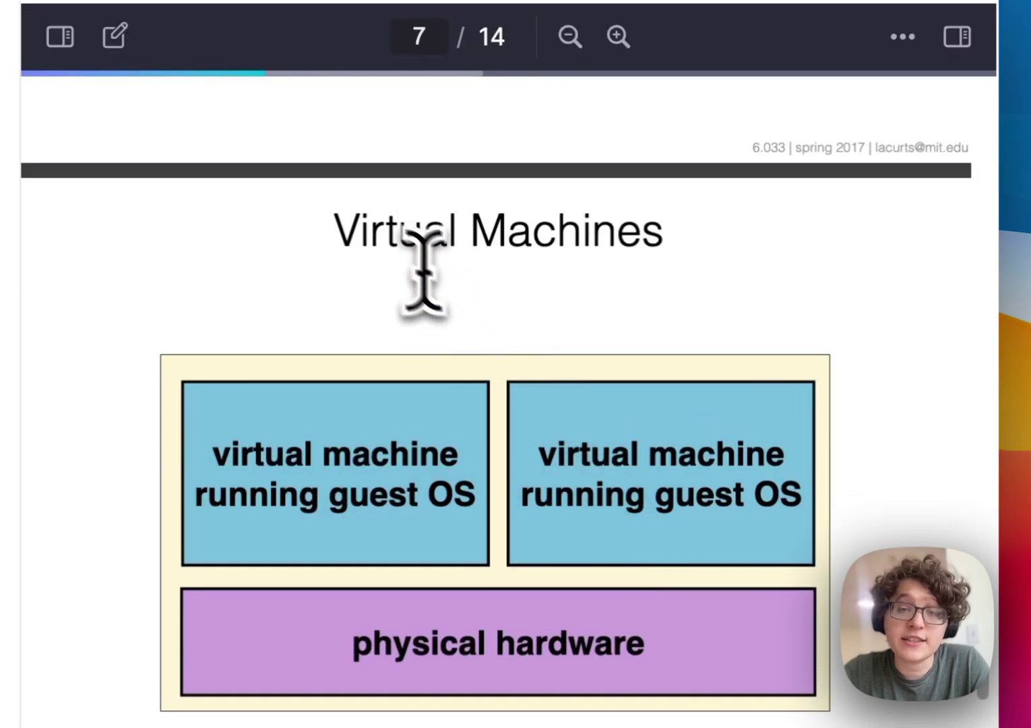
Step: Highlight the Virtual Machines slide title with an attached note, then show the highlights list
{"action": "triple_click", "coordinate": [341, 85]}
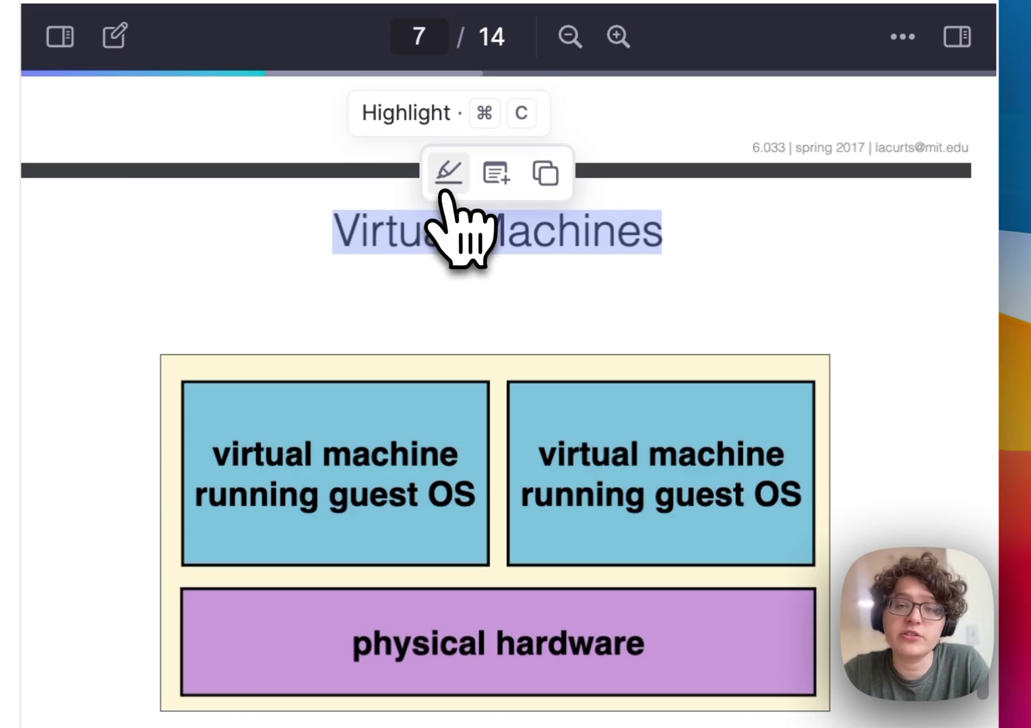
{"action": "left_click", "coordinate": [496, 174]}
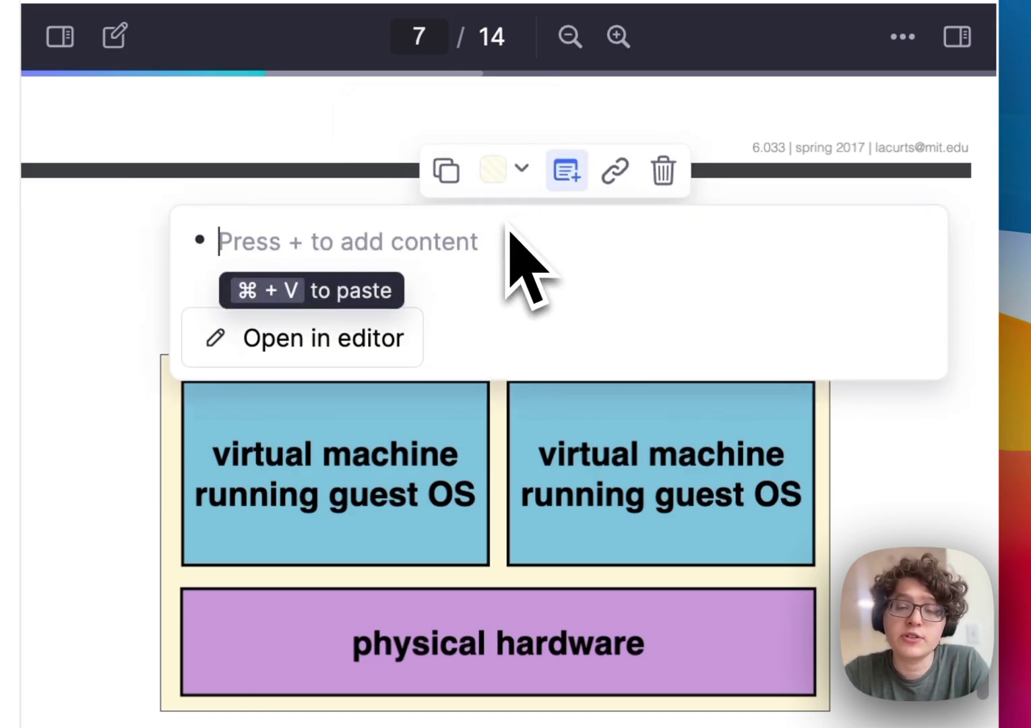
{"action": "type", "text": "My notes here..."}
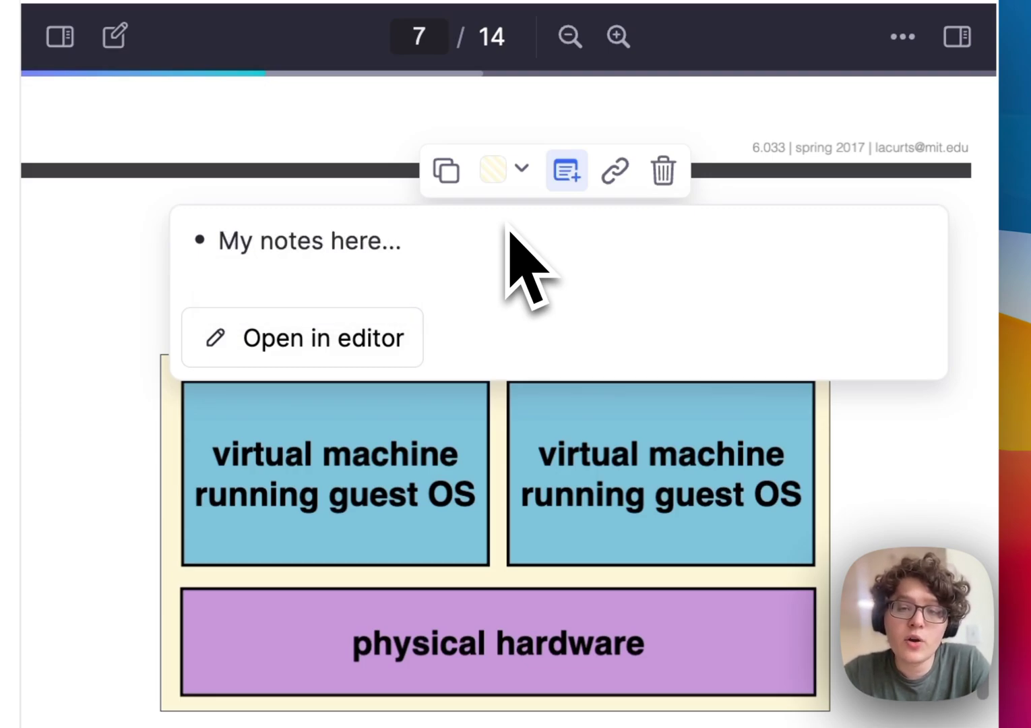
{"action": "left_click", "coordinate": [373, 153]}
{"action": "left_click", "coordinate": [439, 238]}
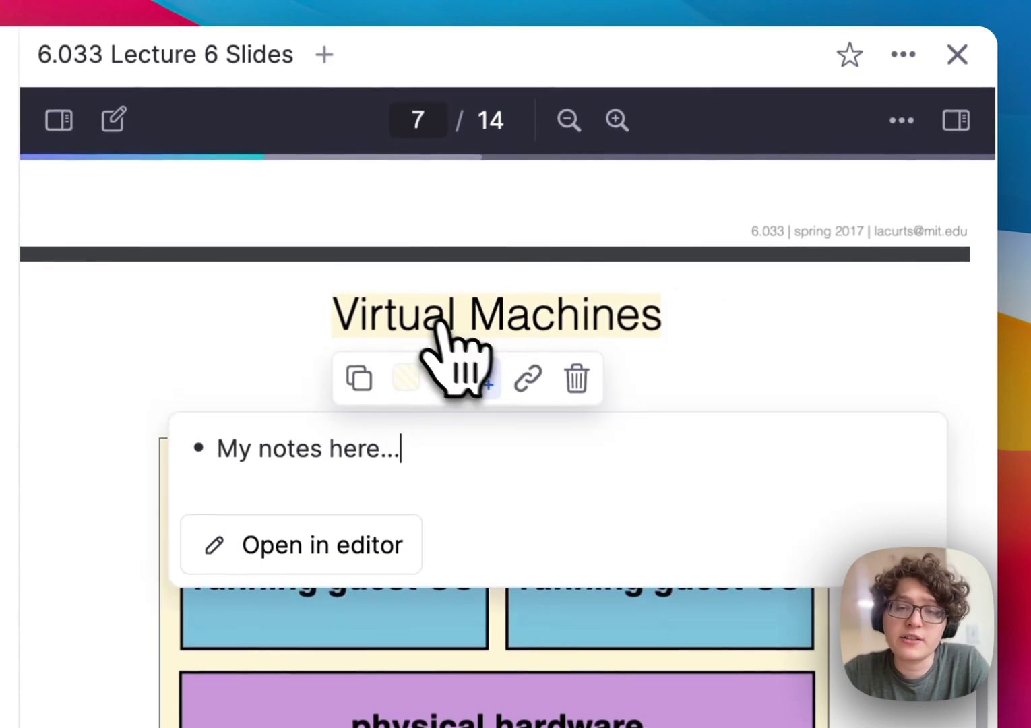
{"action": "left_click", "coordinate": [437, 375]}
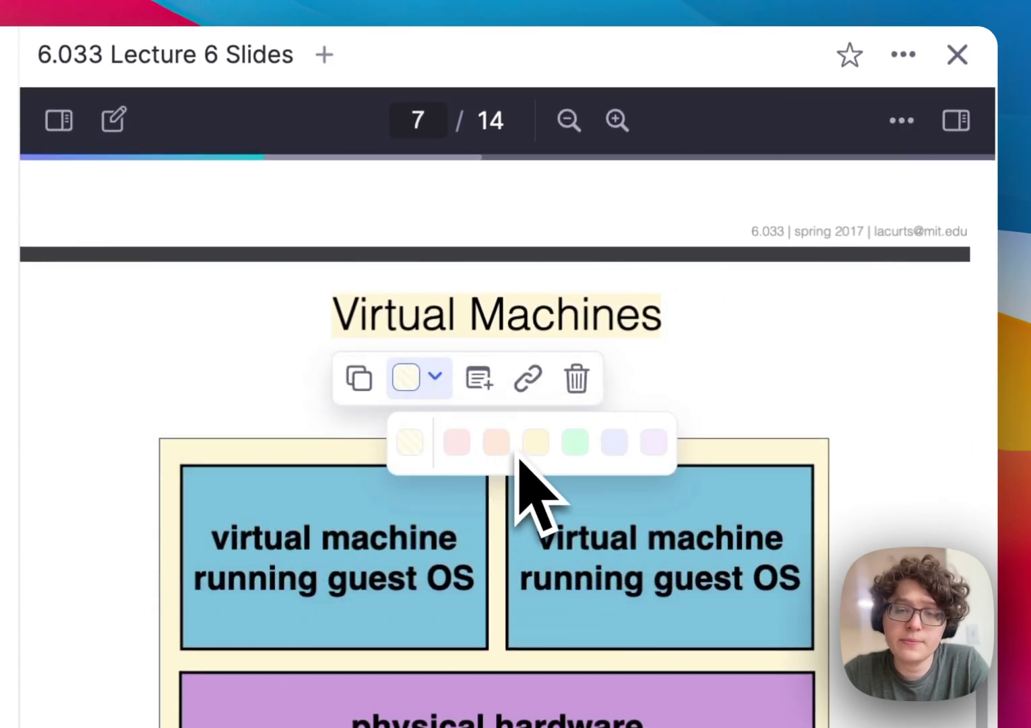
{"action": "left_click", "coordinate": [480, 378]}
{"action": "key", "text": "Return"}
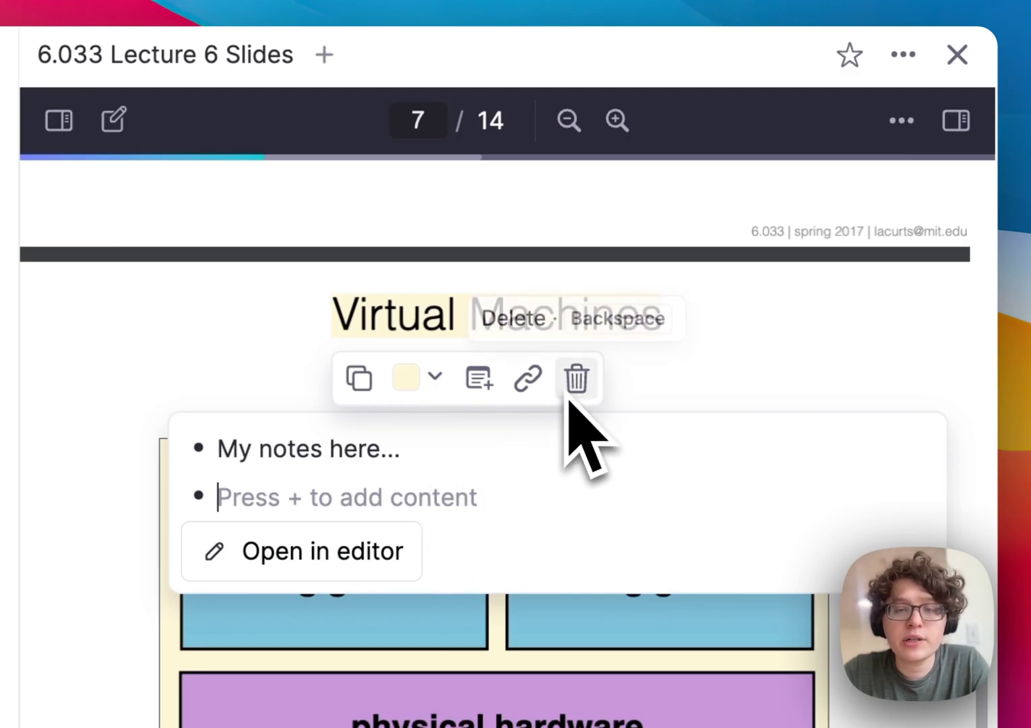
{"action": "left_click", "coordinate": [539, 333]}
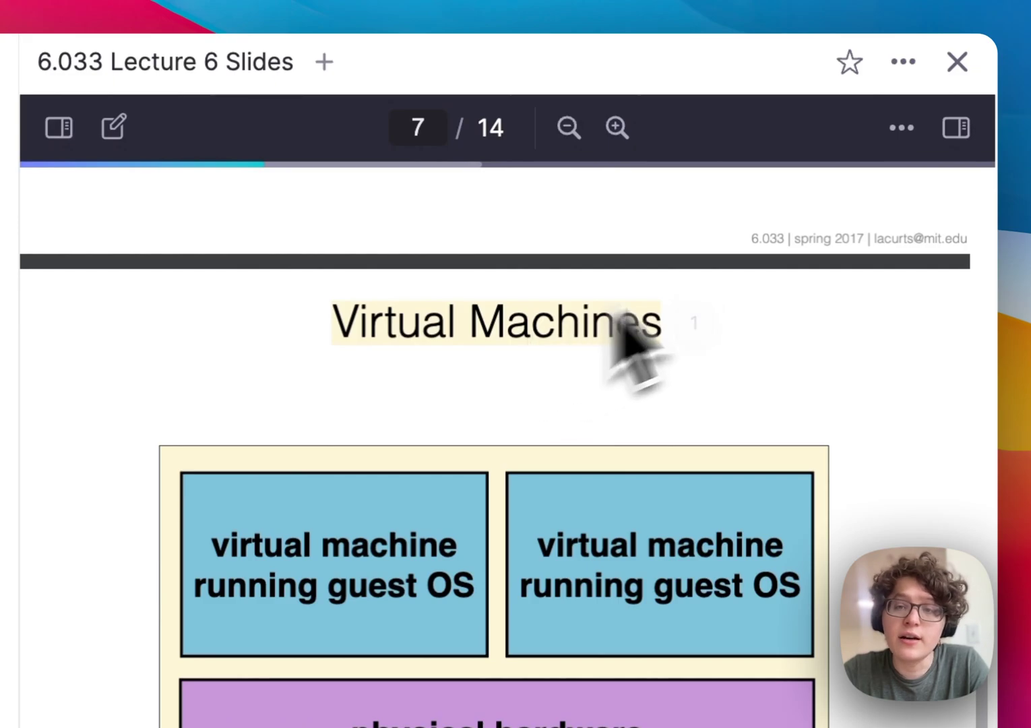
{"action": "left_click", "coordinate": [956, 130]}
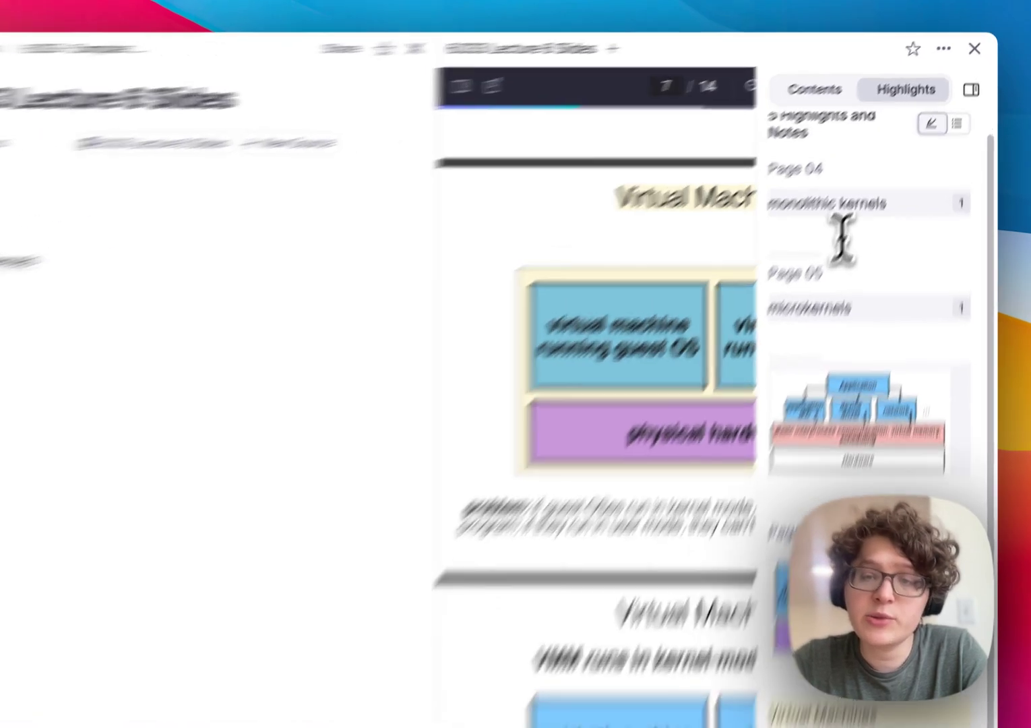
Step: Attach note bullets A, B, C and D under the monolithic kernels highlight
{"action": "left_click", "coordinate": [863, 212]}
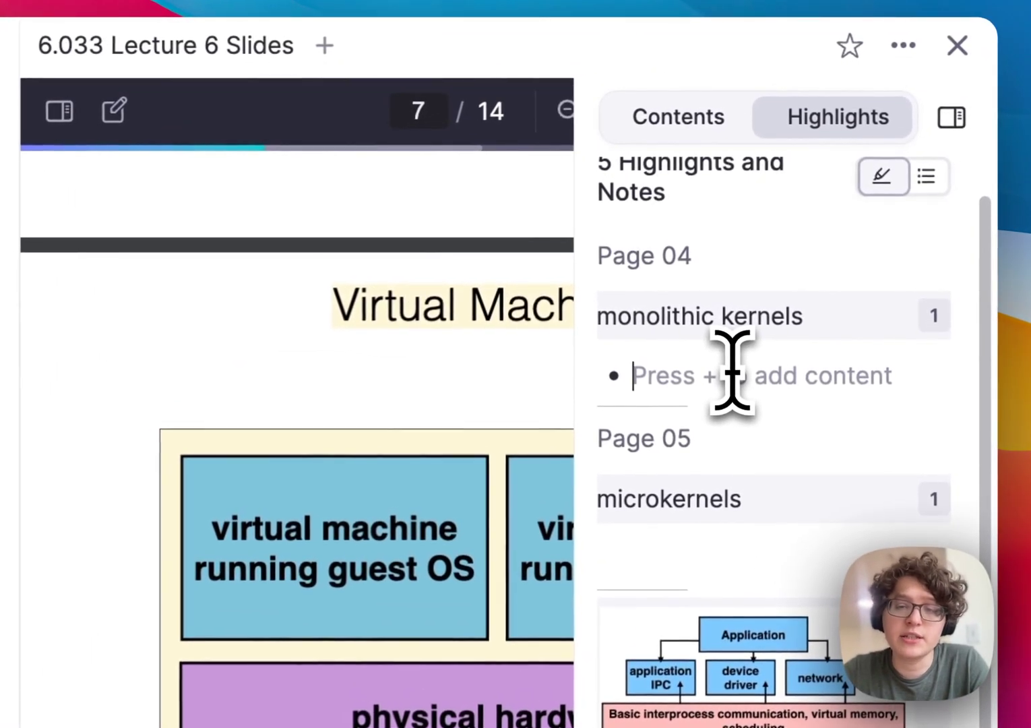
{"action": "type", "text": "A"}
{"action": "key", "text": "Return"}
{"action": "type", "text": "B"}
{"action": "key", "text": "Return"}
{"action": "type", "text": "C"}
{"action": "key", "text": "Return"}
{"action": "type", "text": "D"}
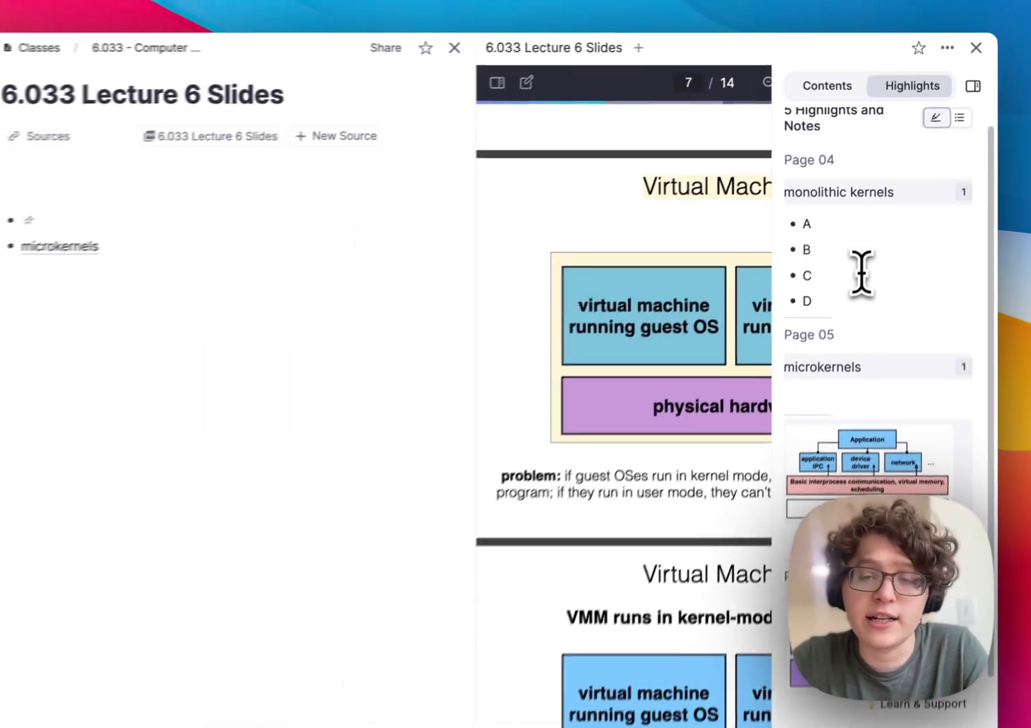
Step: Jump between the monolithic kernels and microkernels slides from the highlights panel
{"action": "scroll", "coordinate": [633, 416], "scroll_direction": "up", "scroll_amount": 10}
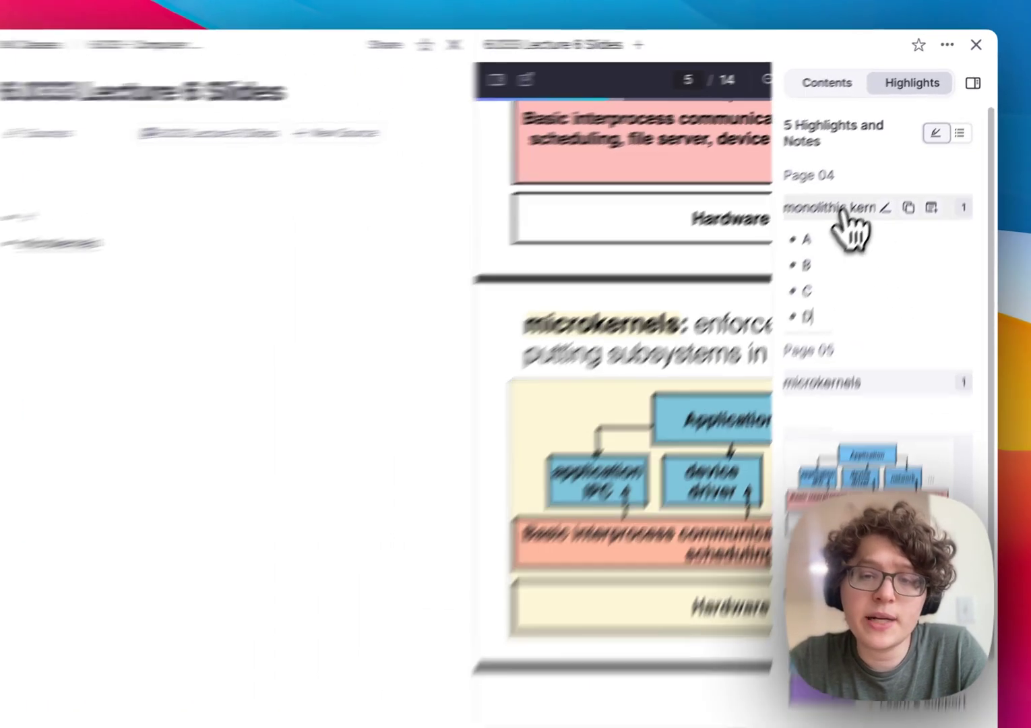
{"action": "left_click", "coordinate": [843, 210]}
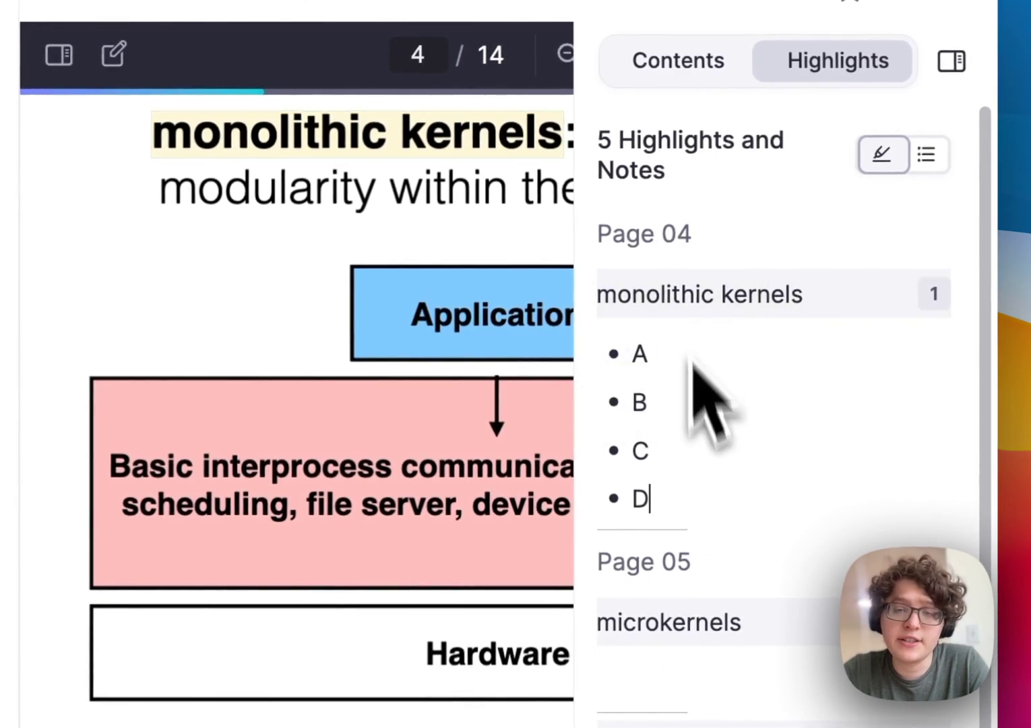
{"action": "left_click", "coordinate": [653, 610]}
{"action": "left_click", "coordinate": [683, 296]}
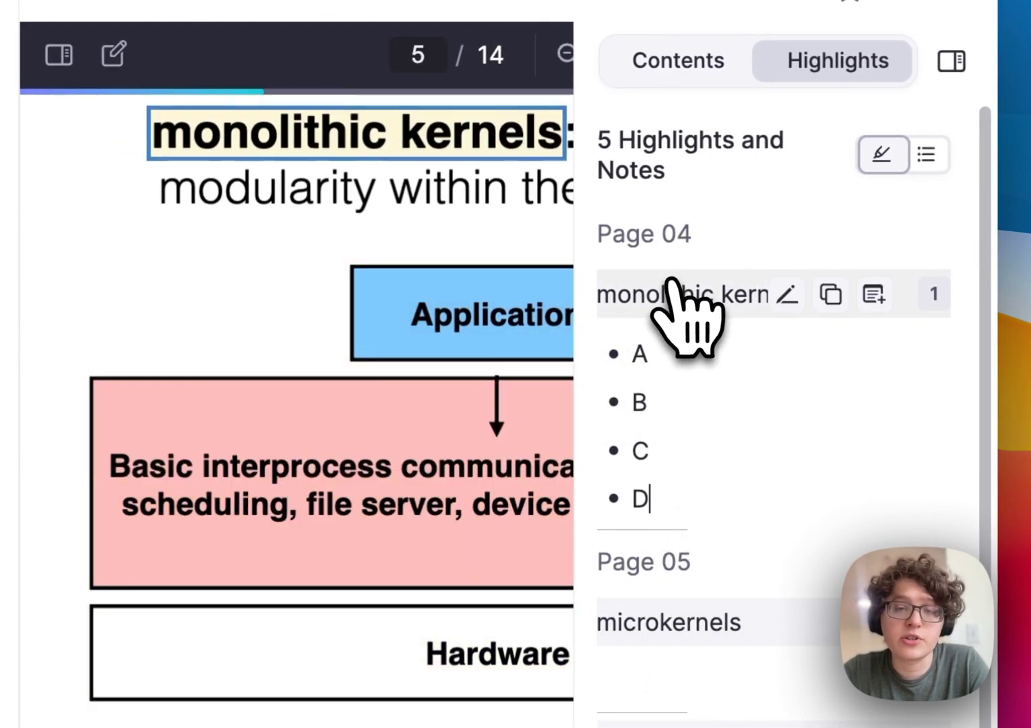
{"action": "key", "text": "ctrl+super+s"}
{"action": "left_click", "coordinate": [445, 155]}
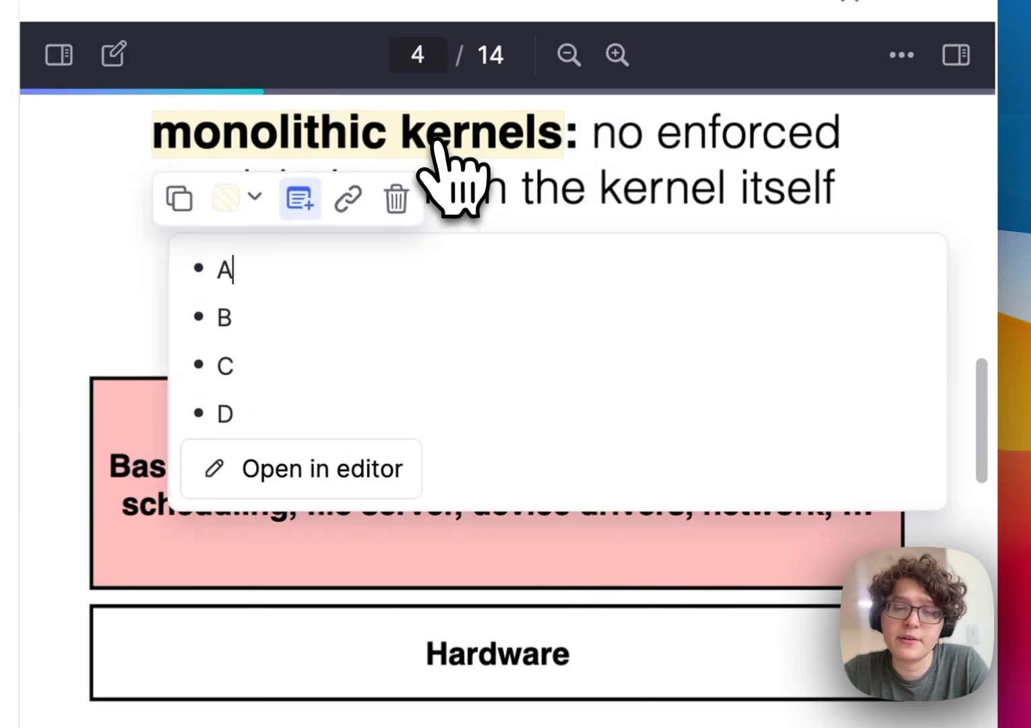
{"action": "key", "text": "ctrl+super+s"}
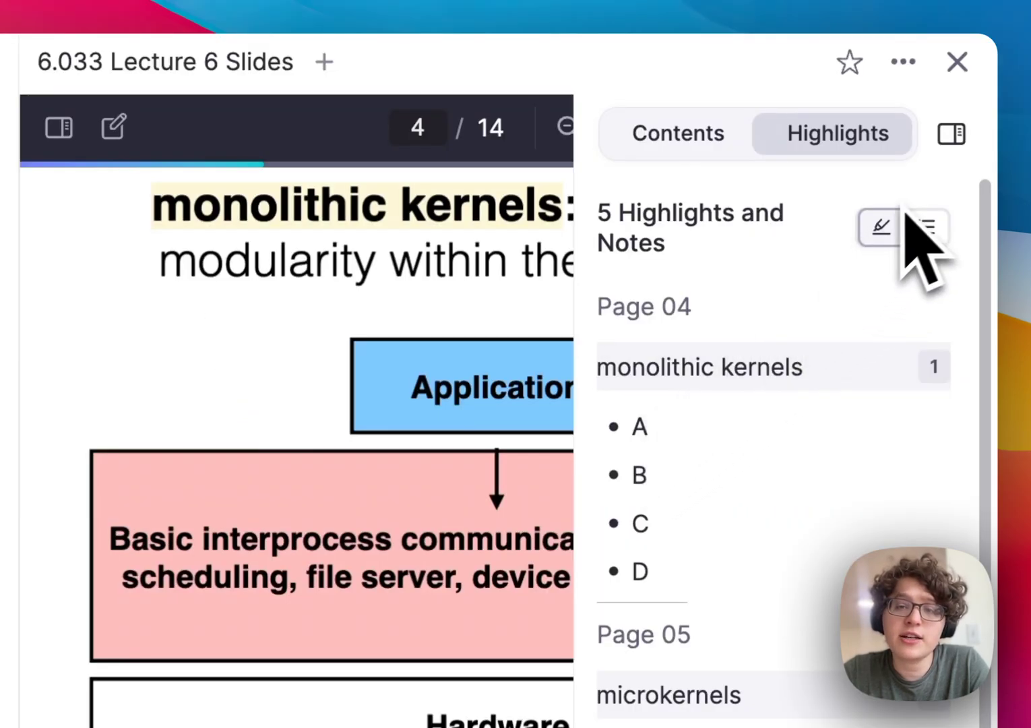
Step: Show the highlights as an indented outline and undo an accidental deletion of entries
{"action": "left_click", "coordinate": [926, 227]}
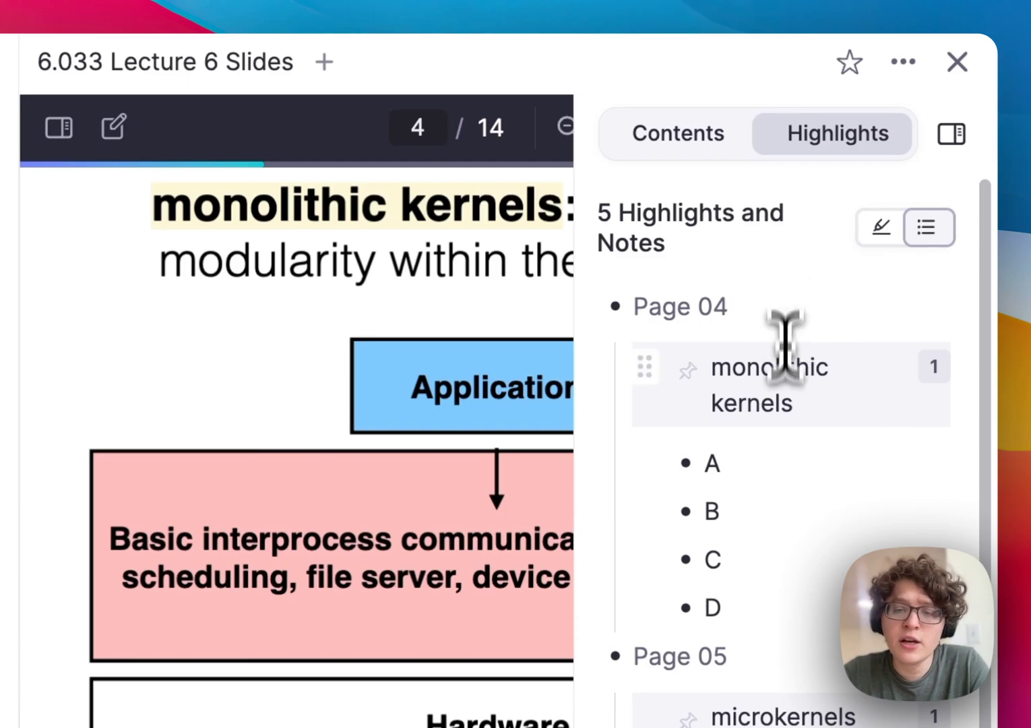
{"action": "left_click_drag", "start_coordinate": [786, 345], "coordinate": [713, 727]}
{"action": "key", "text": "BackSpace"}
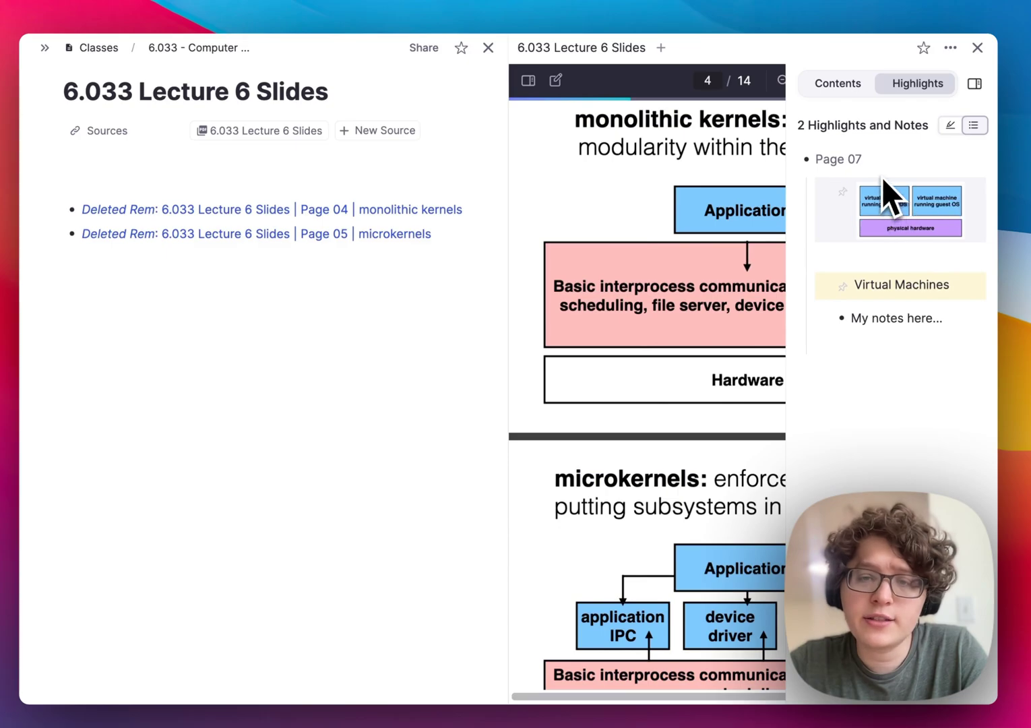
{"action": "left_click_drag", "start_coordinate": [914, 288], "coordinate": [934, 211]}
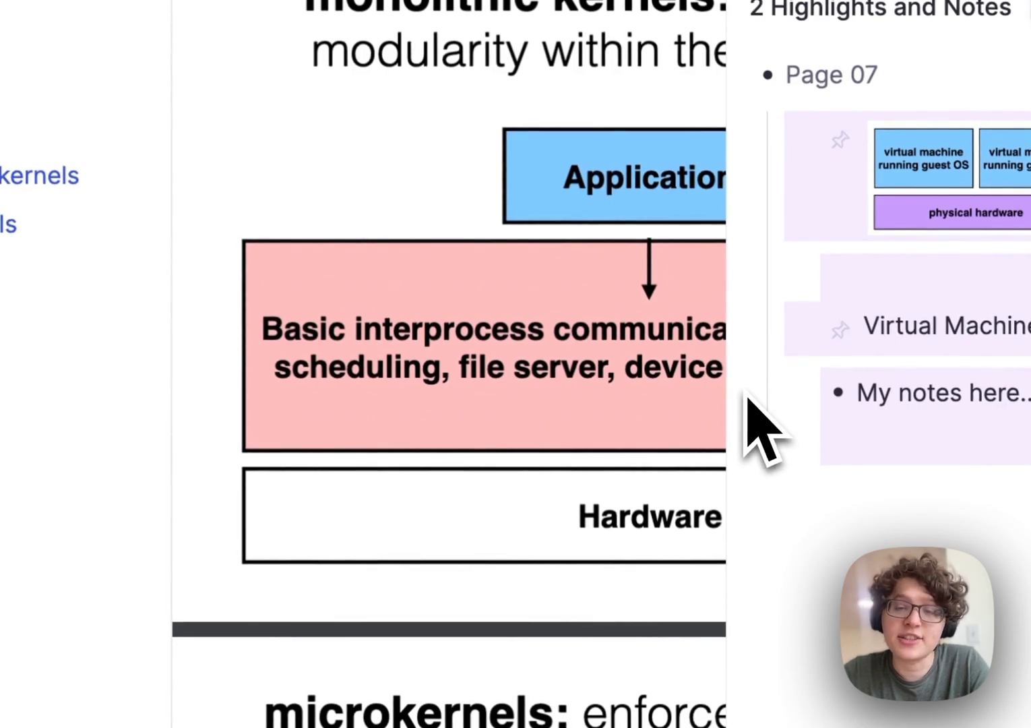
{"action": "key", "text": "ctrl+z"}
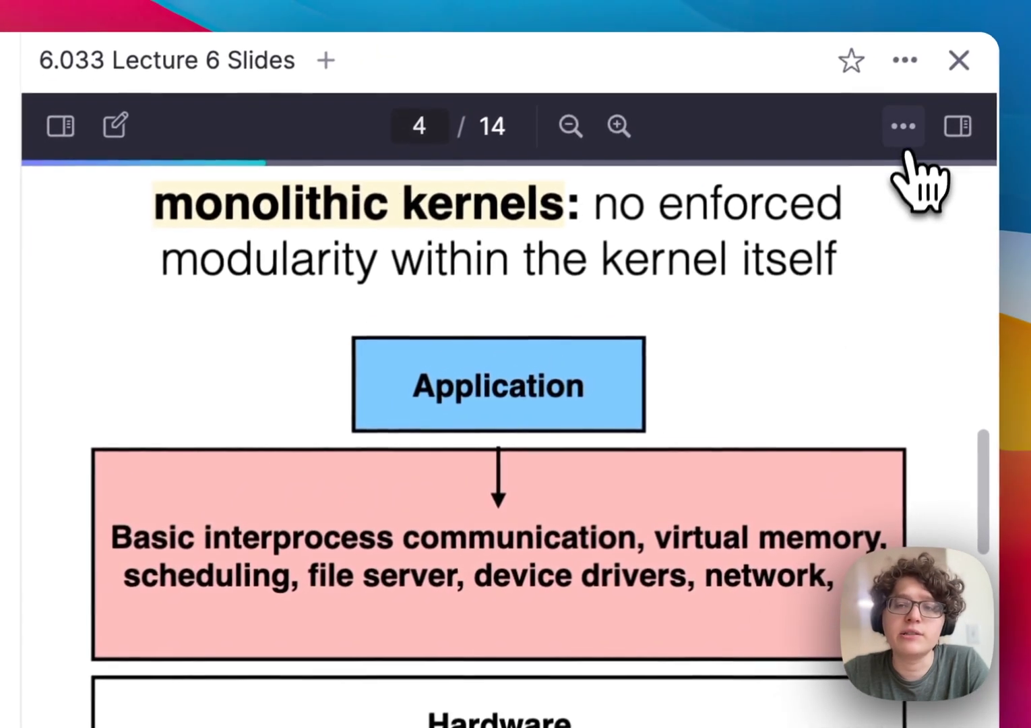
{"action": "left_click", "coordinate": [919, 112]}
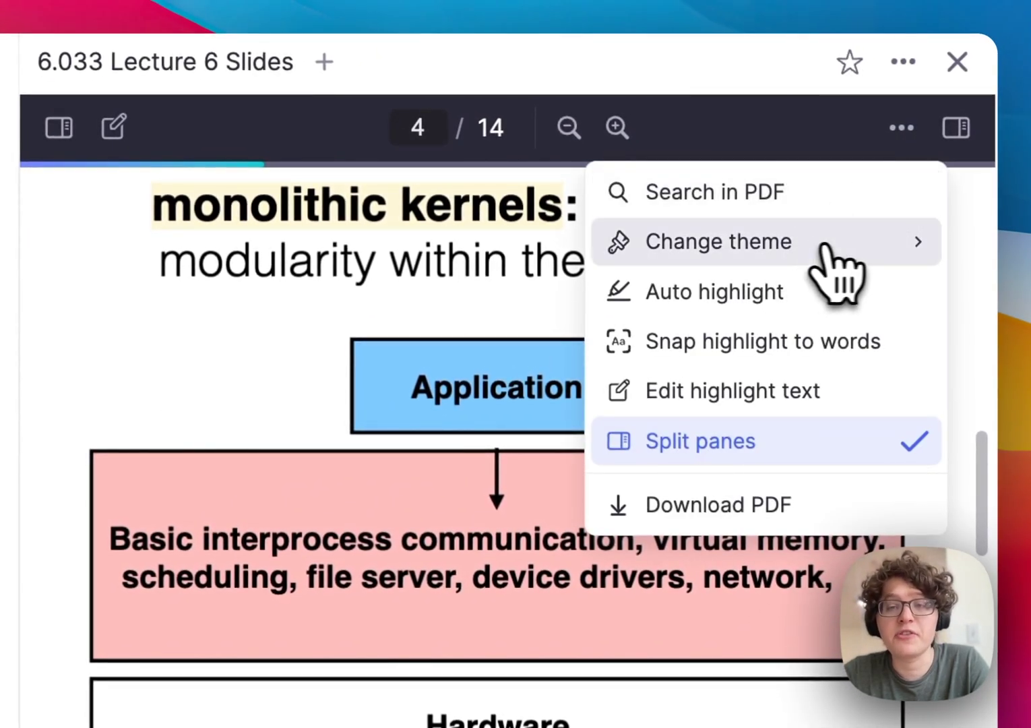
{"action": "left_click", "coordinate": [805, 247]}
{"action": "left_click", "coordinate": [401, 300]}
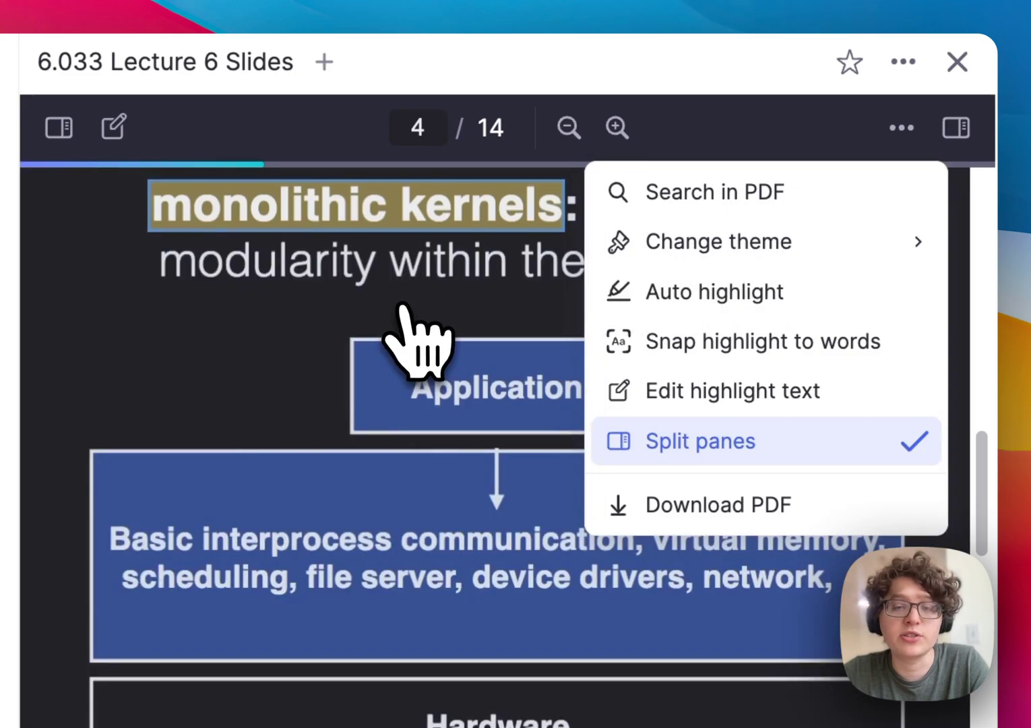
{"action": "mouse_move", "coordinate": [676, 251]}
{"action": "left_click", "coordinate": [398, 351]}
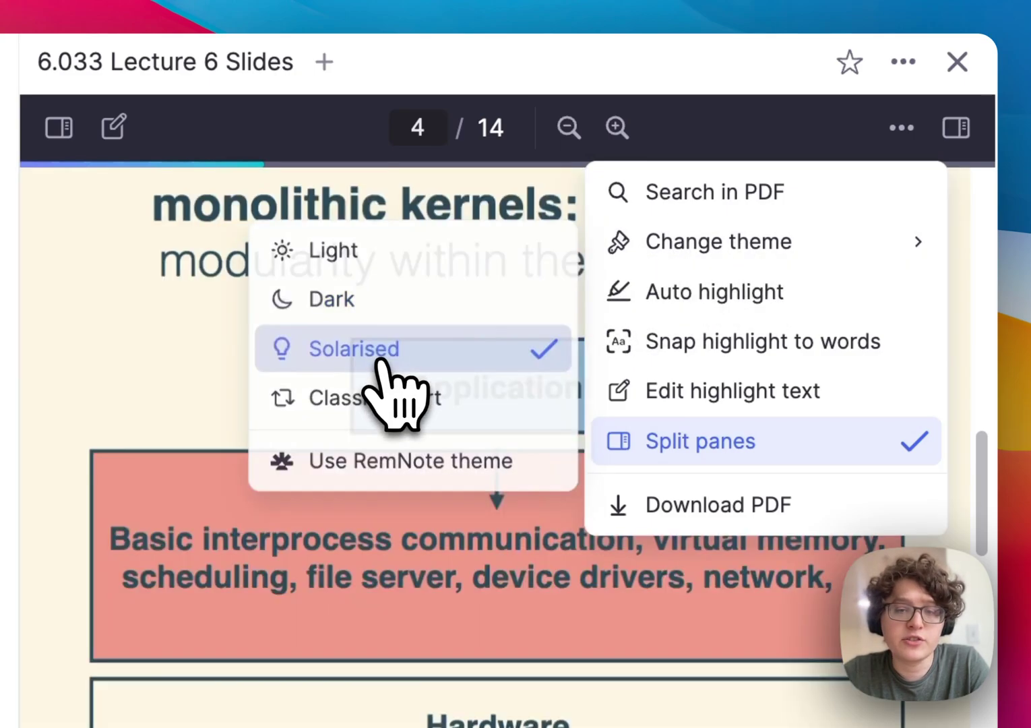
{"action": "mouse_move", "coordinate": [769, 244]}
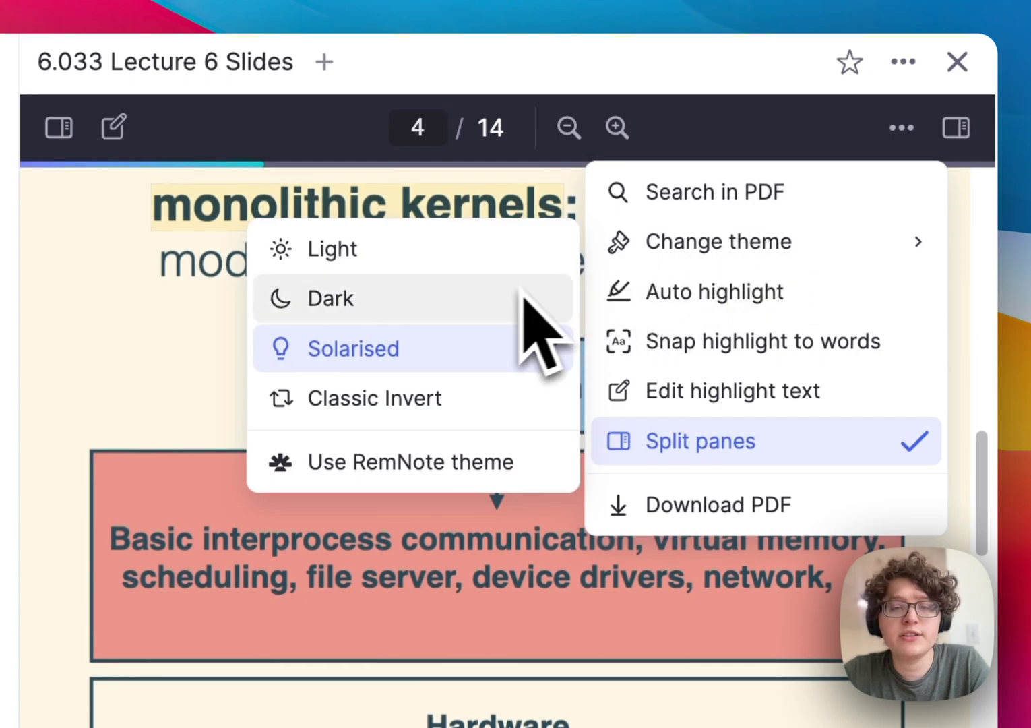
{"action": "left_click", "coordinate": [378, 462]}
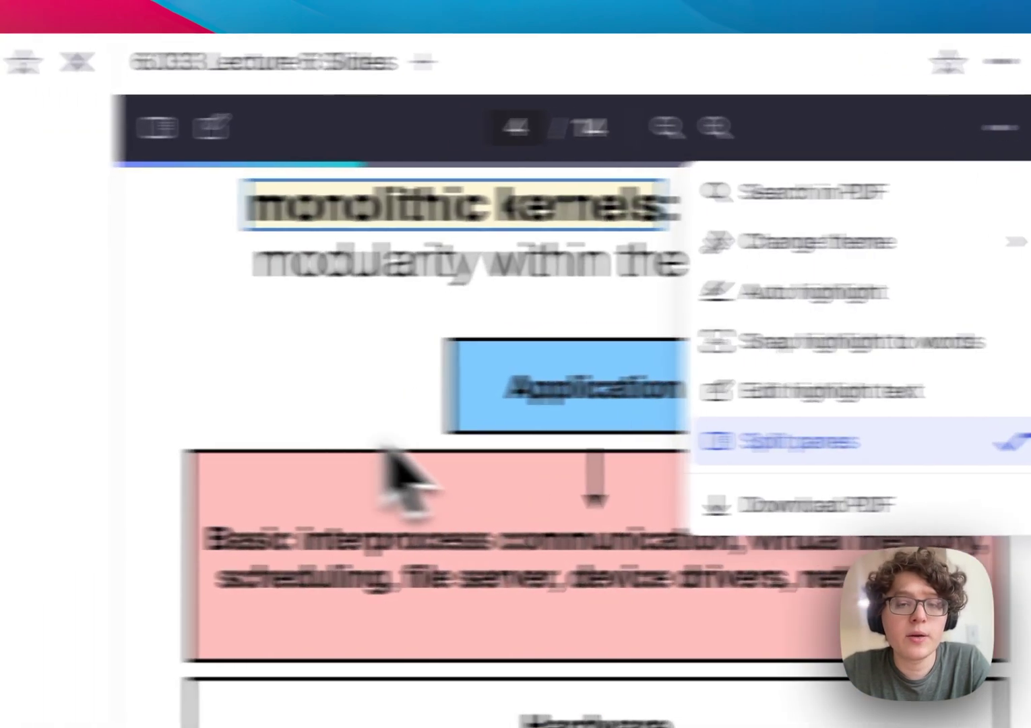
{"action": "mouse_move", "coordinate": [2, 56]}
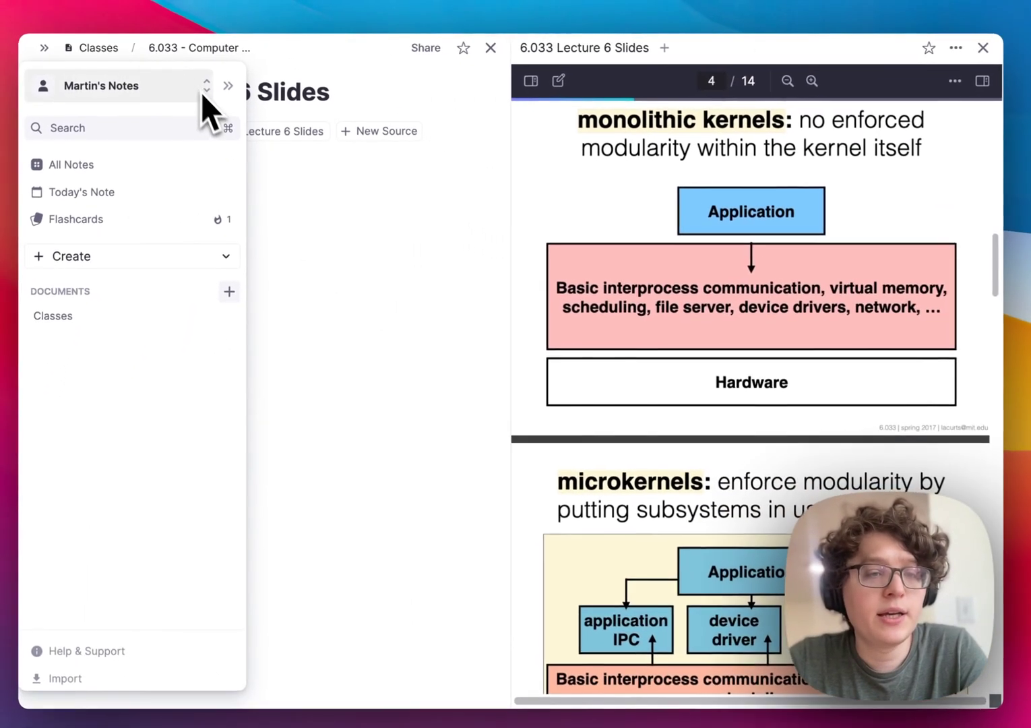
{"action": "left_click", "coordinate": [300, 194]}
{"action": "type", "text": "dark"}
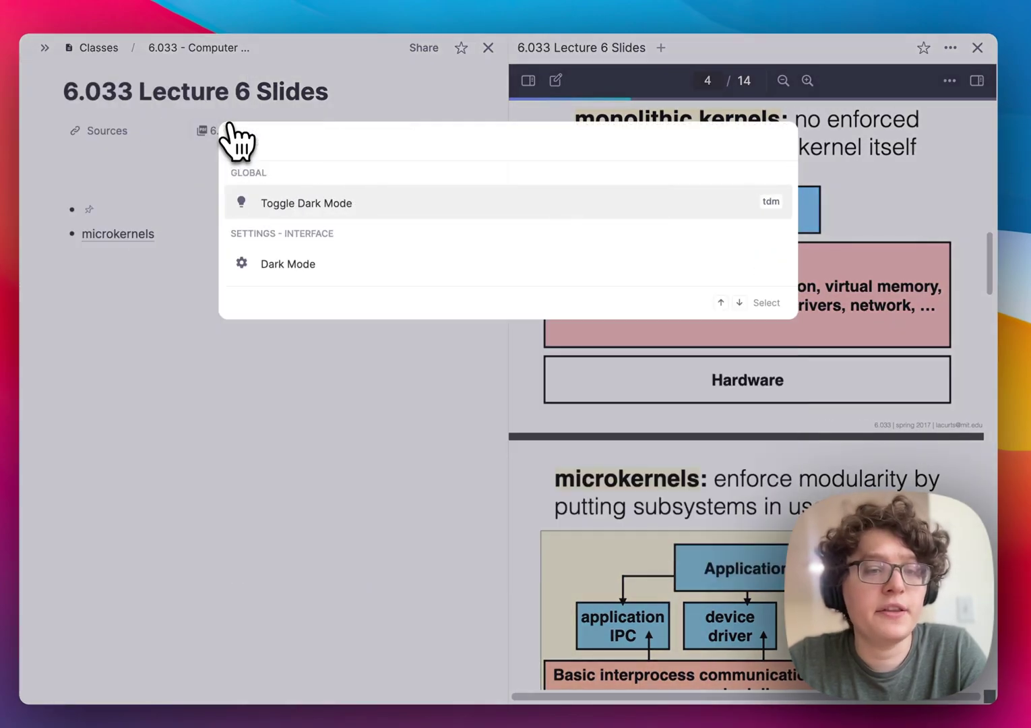
{"action": "left_click", "coordinate": [296, 203]}
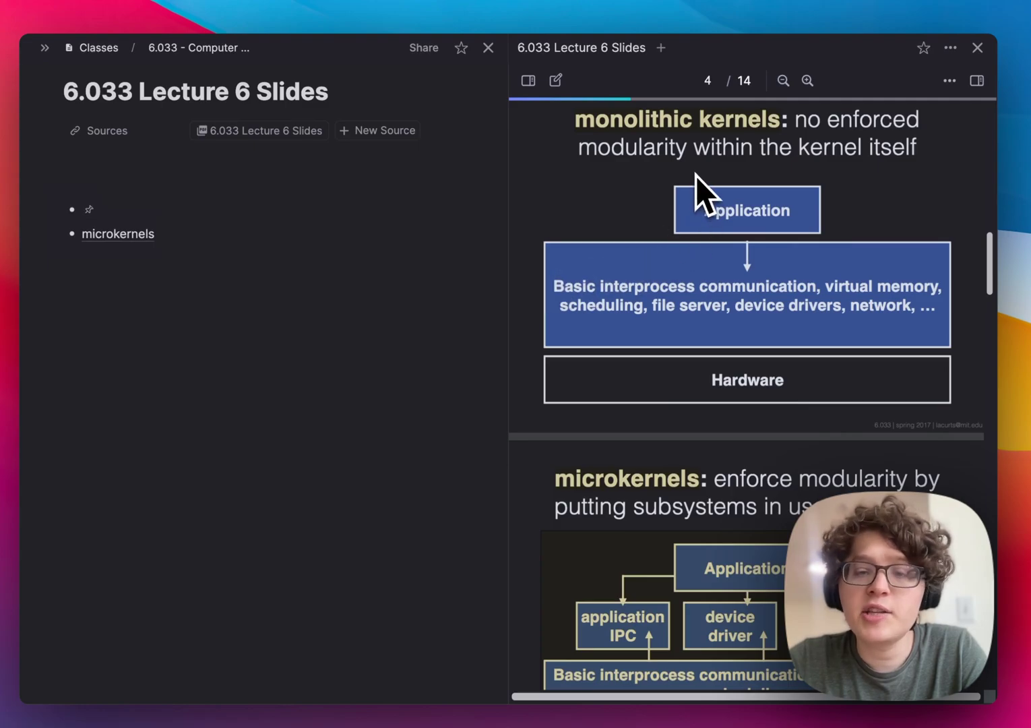
{"action": "scroll", "coordinate": [696, 176], "scroll_direction": "up", "scroll_amount": 1}
{"action": "scroll", "coordinate": [696, 176], "scroll_direction": "down", "scroll_amount": 5}
{"action": "scroll", "coordinate": [696, 176], "scroll_direction": "down", "scroll_amount": 8}
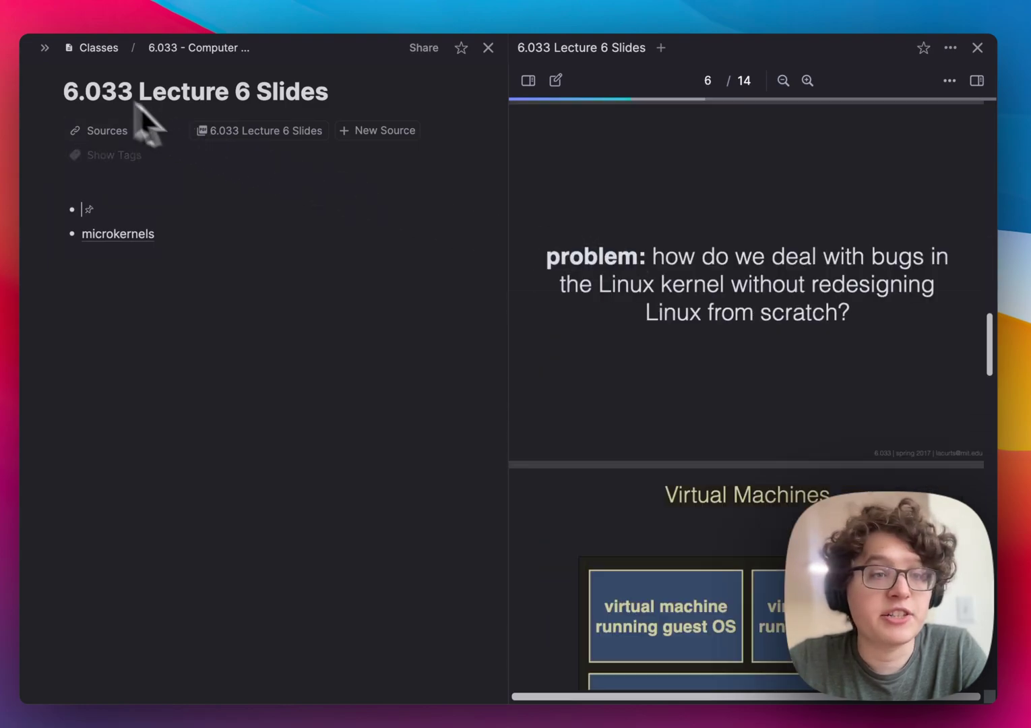
{"action": "mouse_move", "coordinate": [89, 82]}
{"action": "left_click", "coordinate": [230, 130]}
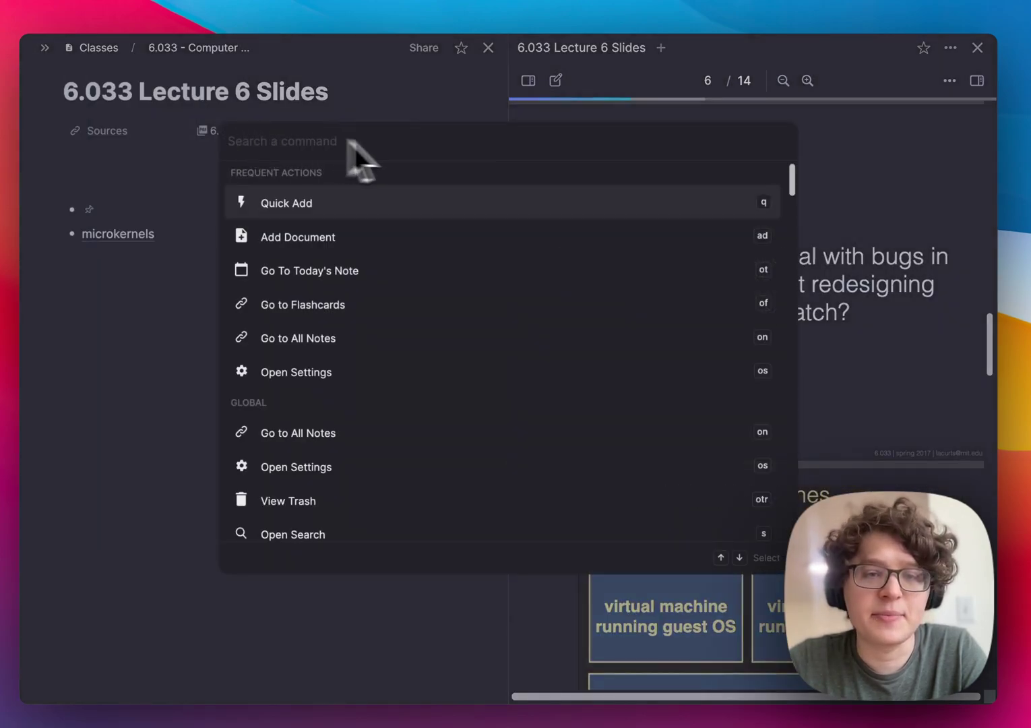
{"action": "type", "text": "light"}
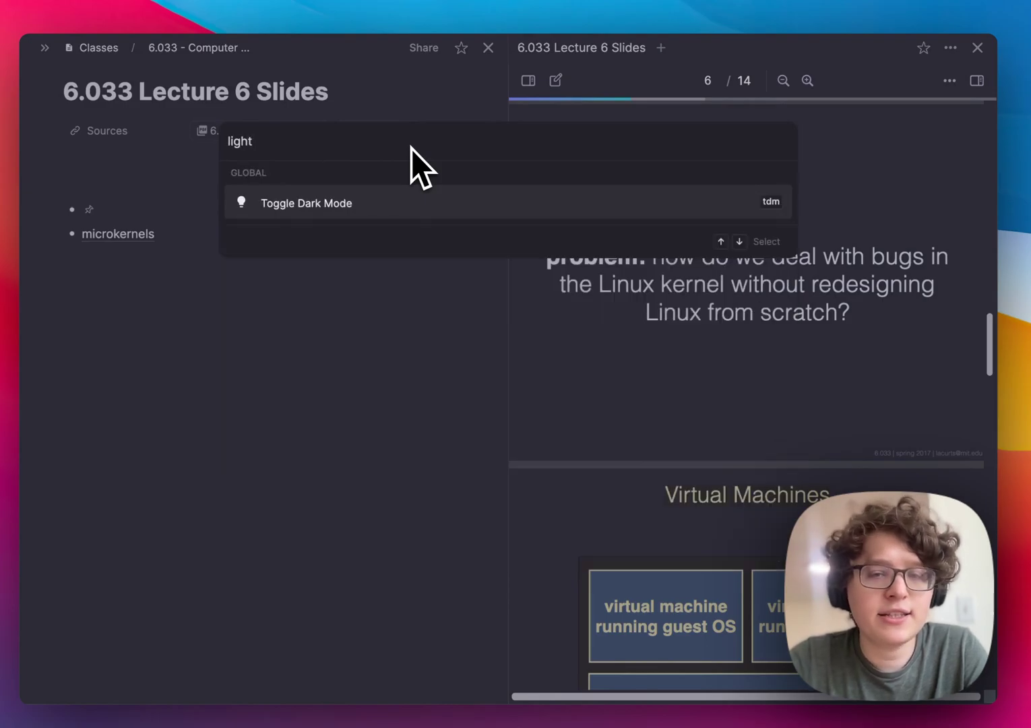
{"action": "left_click", "coordinate": [322, 202]}
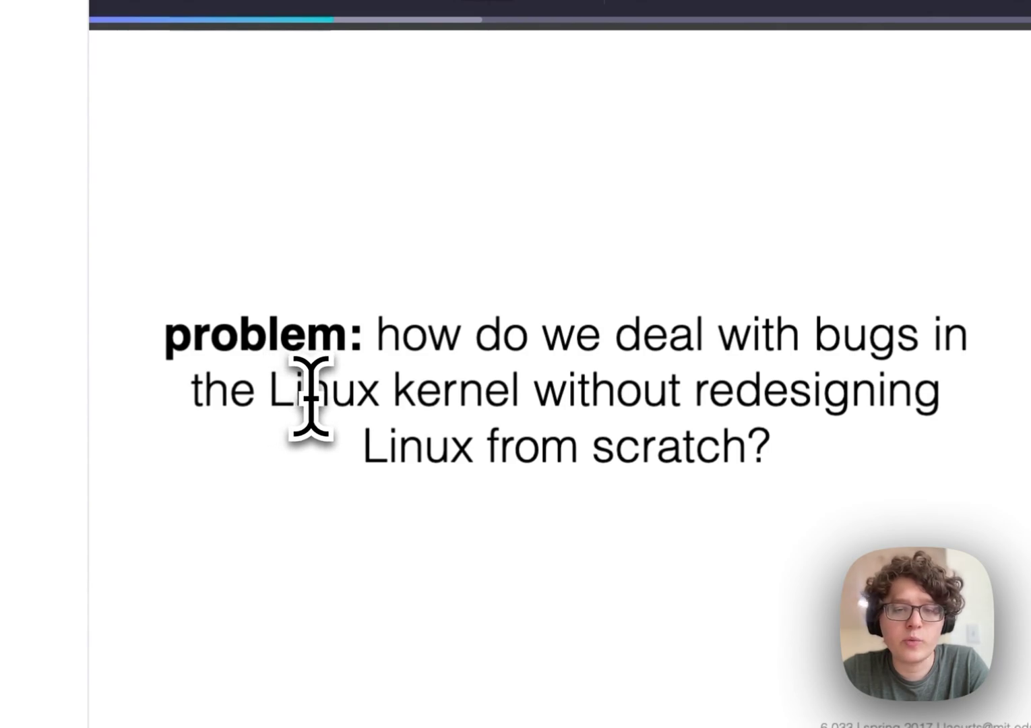
Step: Highlight Linux kernel on the problem slide, then remove the partial highlight
{"action": "left_click_drag", "start_coordinate": [294, 394], "coordinate": [502, 390]}
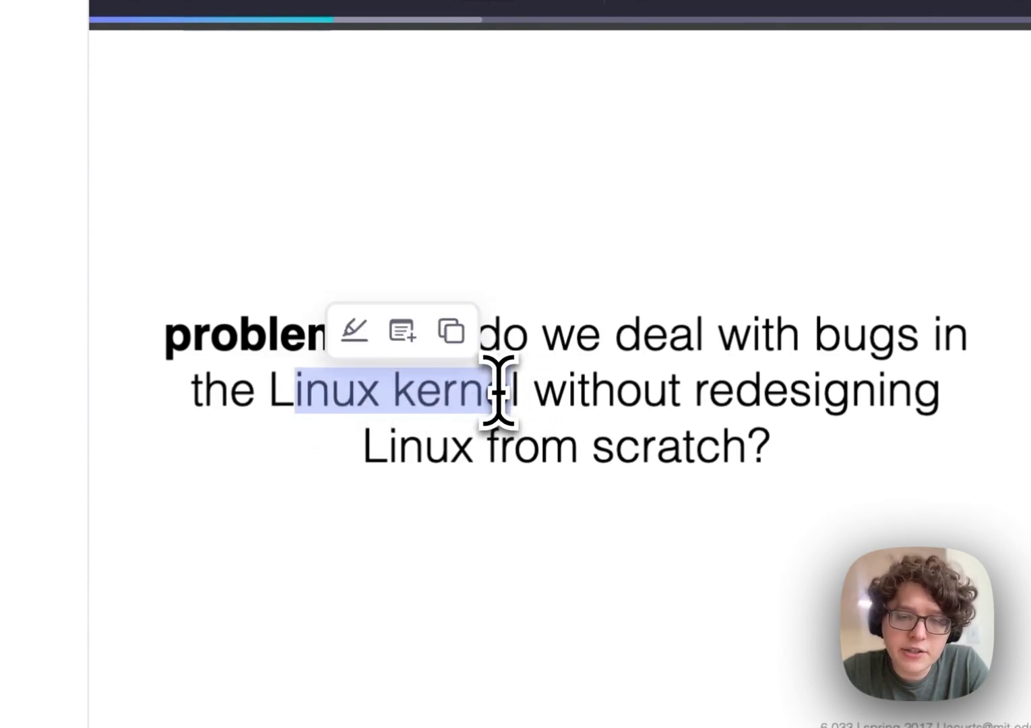
{"action": "left_click", "coordinate": [360, 334]}
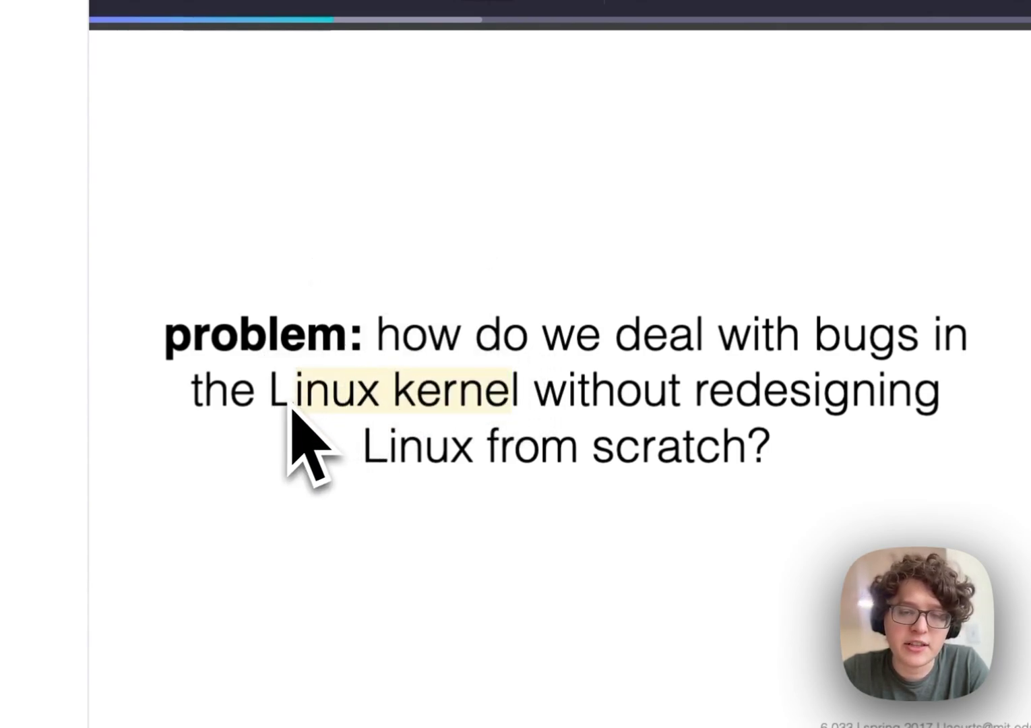
{"action": "mouse_move", "coordinate": [530, 405]}
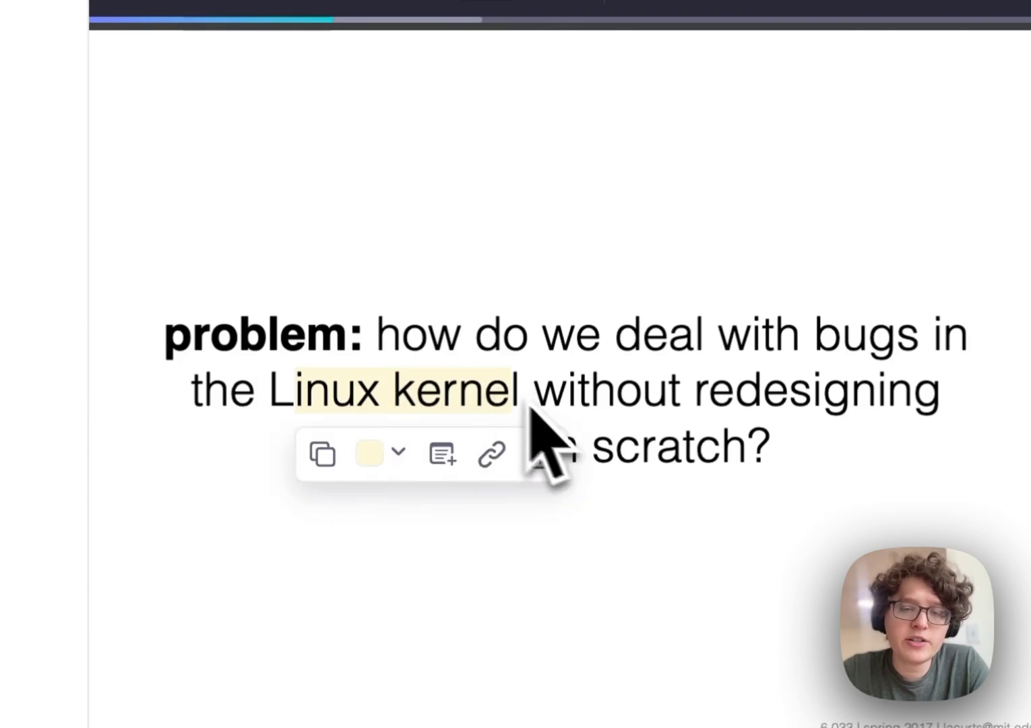
{"action": "left_click", "coordinate": [552, 451]}
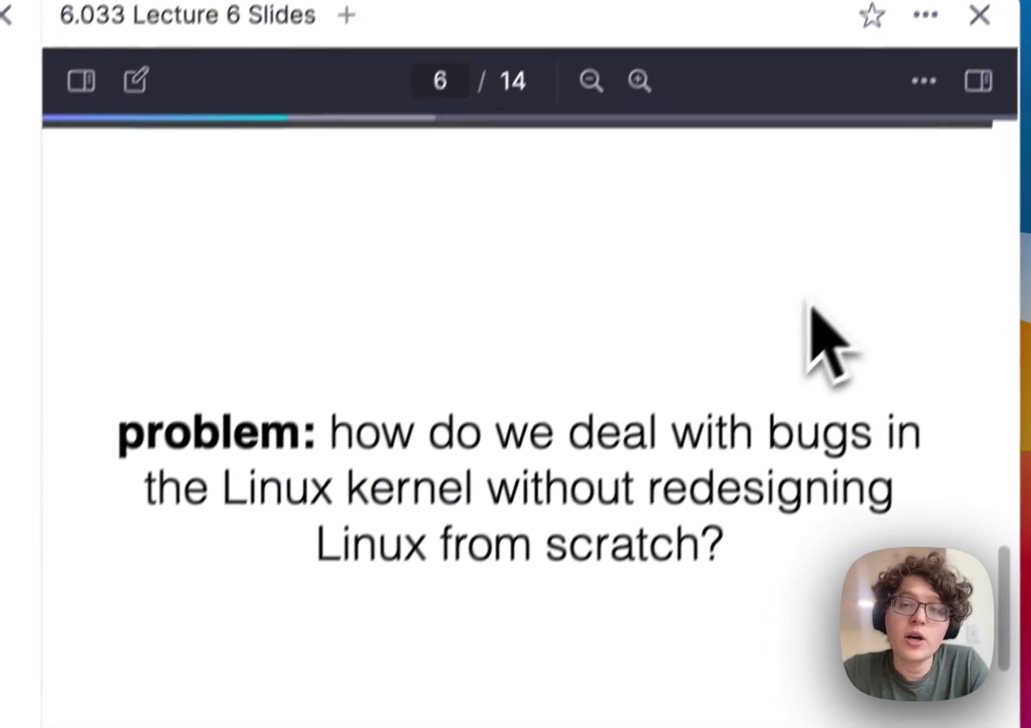
Step: Turn on Snap highlight to words and reselect Linux kernel
{"action": "left_click", "coordinate": [904, 123]}
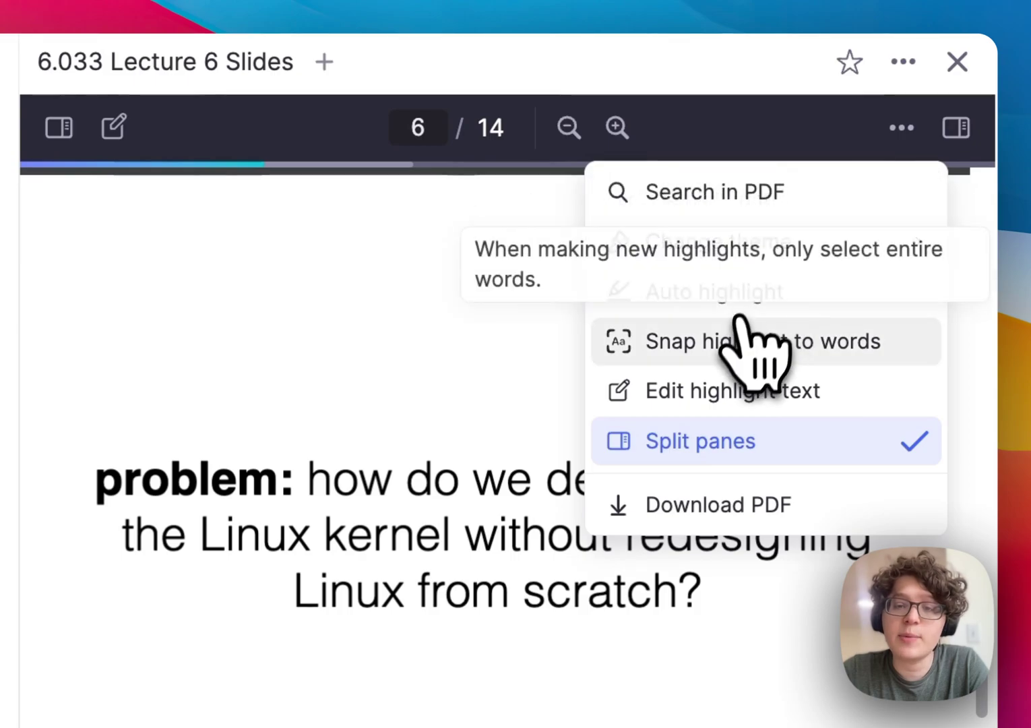
{"action": "left_click", "coordinate": [727, 360]}
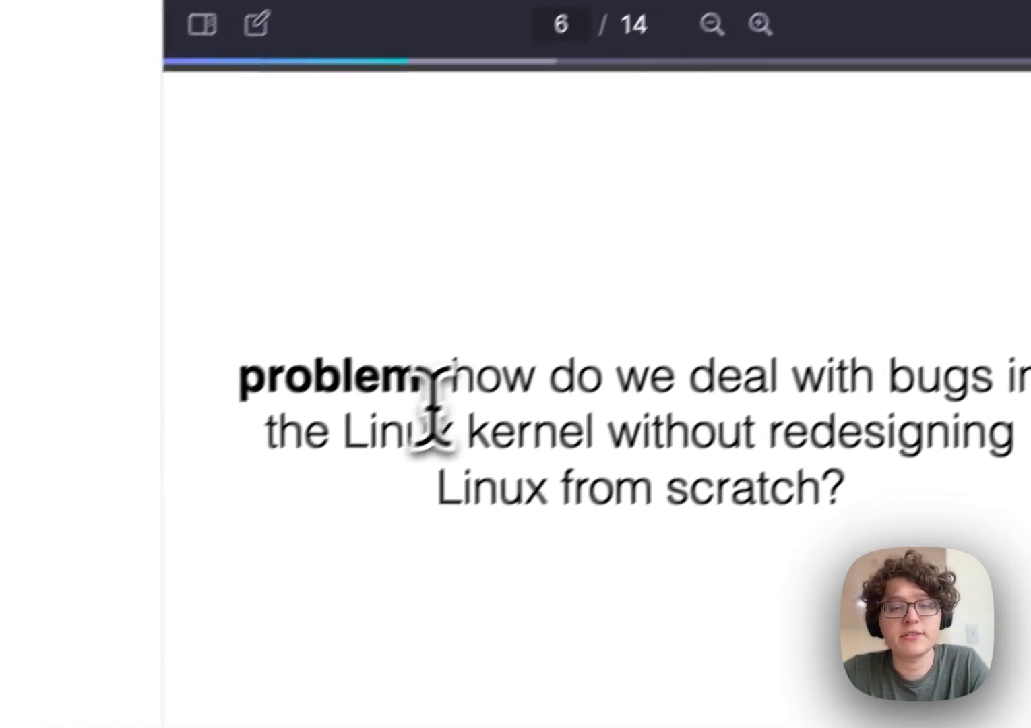
{"action": "left_click_drag", "start_coordinate": [263, 532], "coordinate": [377, 537]}
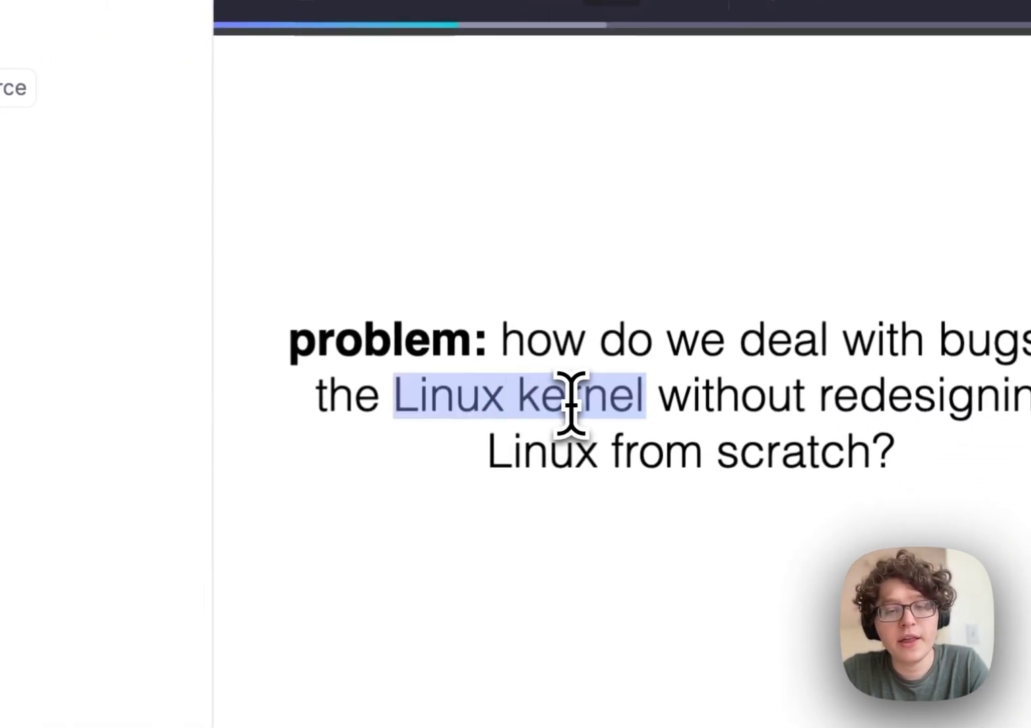
{"action": "left_click_drag", "start_coordinate": [431, 413], "coordinate": [562, 398]}
{"action": "key", "text": "super+c"}
{"action": "left_click", "coordinate": [468, 405]}
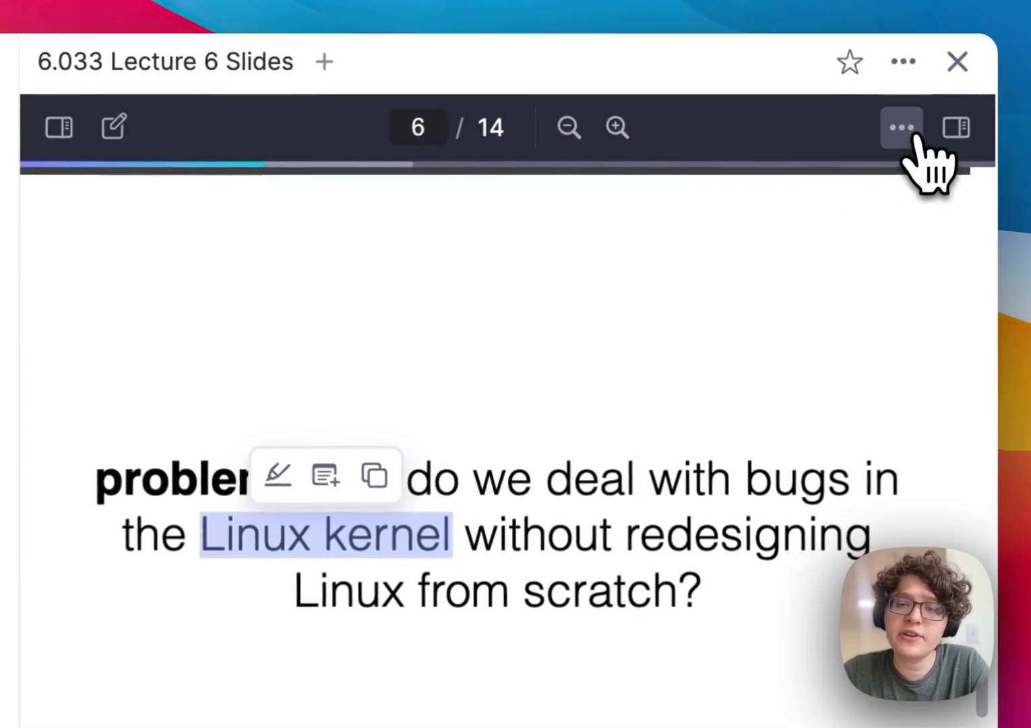
Step: Enable Auto highlight and turn the Linux kernel selection into a highlight
{"action": "left_click", "coordinate": [915, 135]}
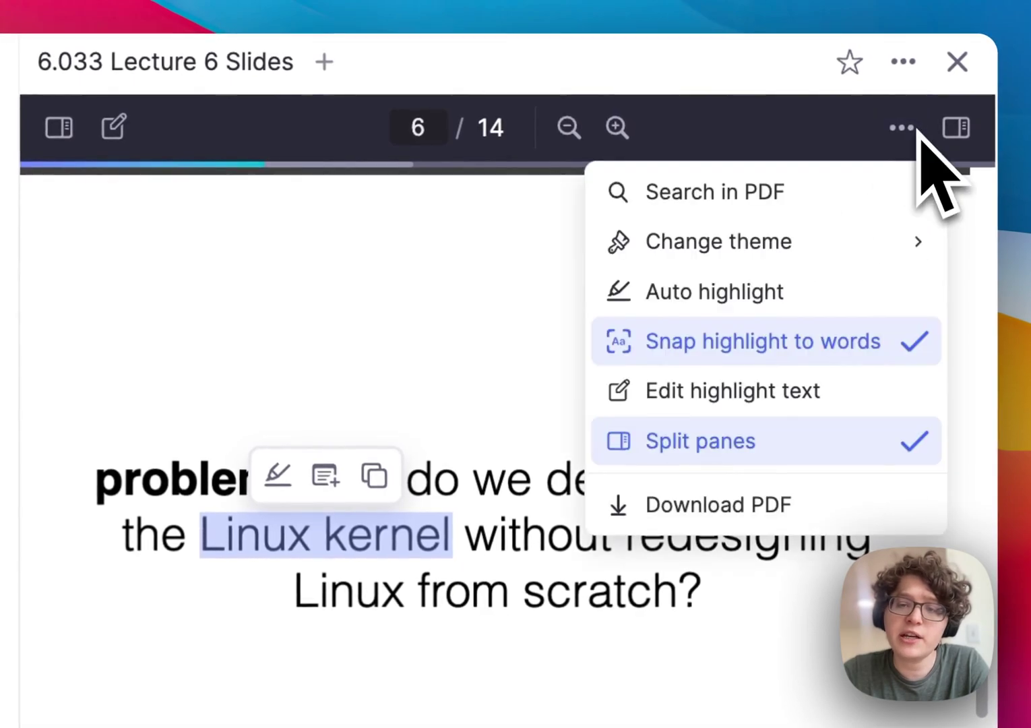
{"action": "left_click", "coordinate": [742, 287]}
{"action": "left_click", "coordinate": [472, 362]}
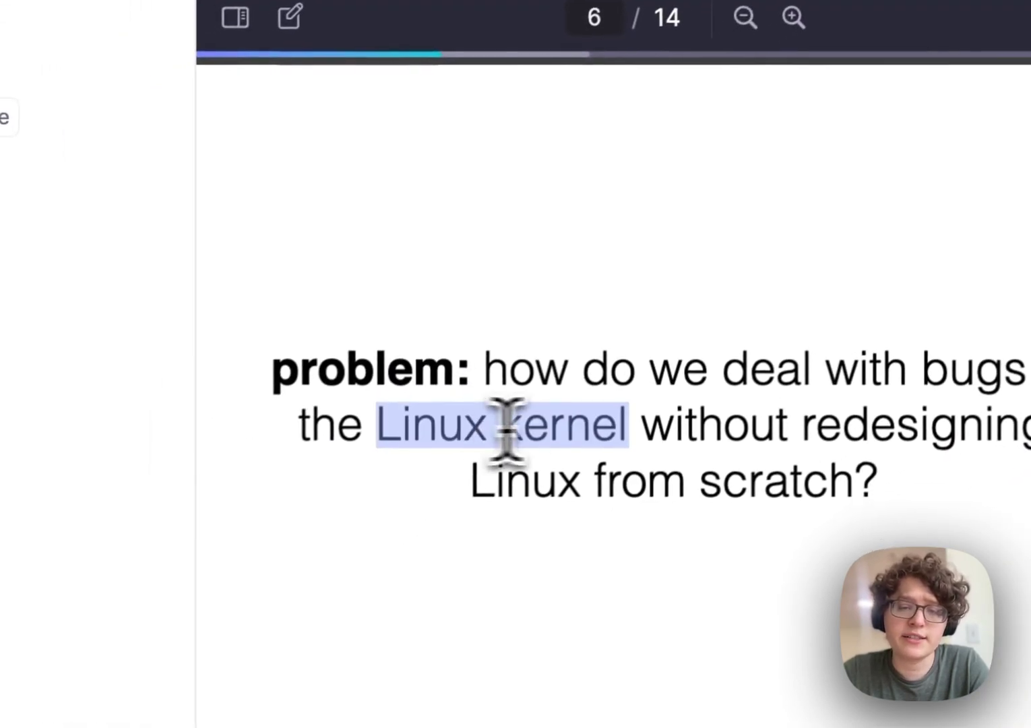
{"action": "left_click", "coordinate": [543, 431]}
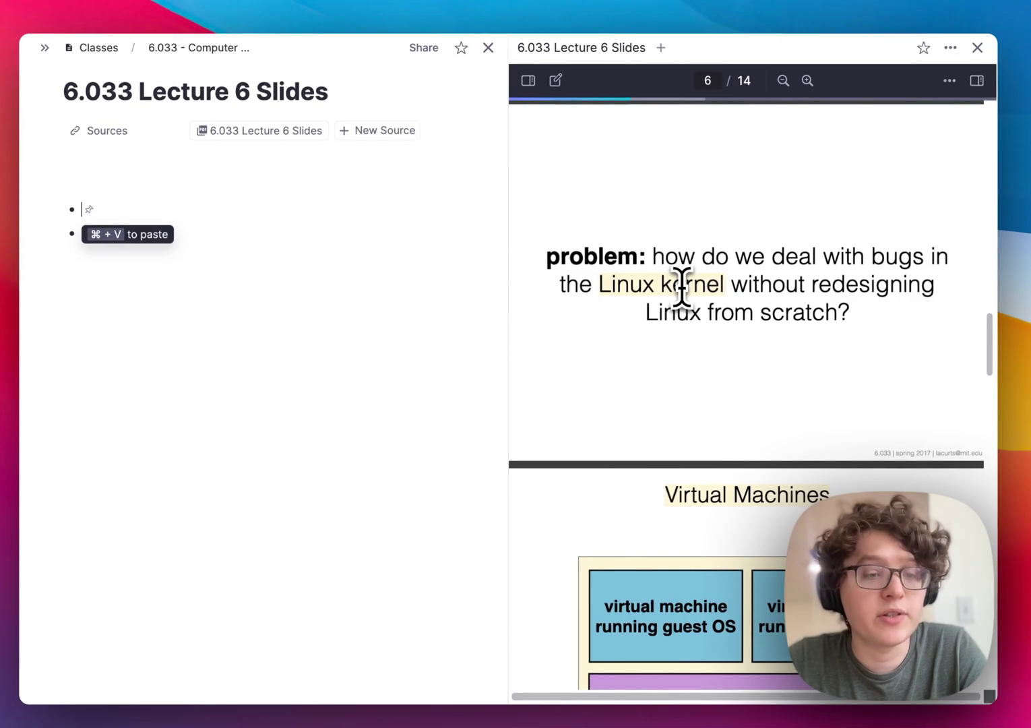
Step: Paste Linux kernel and Linux from scratch? as bullets, with an indented Front child
{"action": "key", "text": "super+v"}
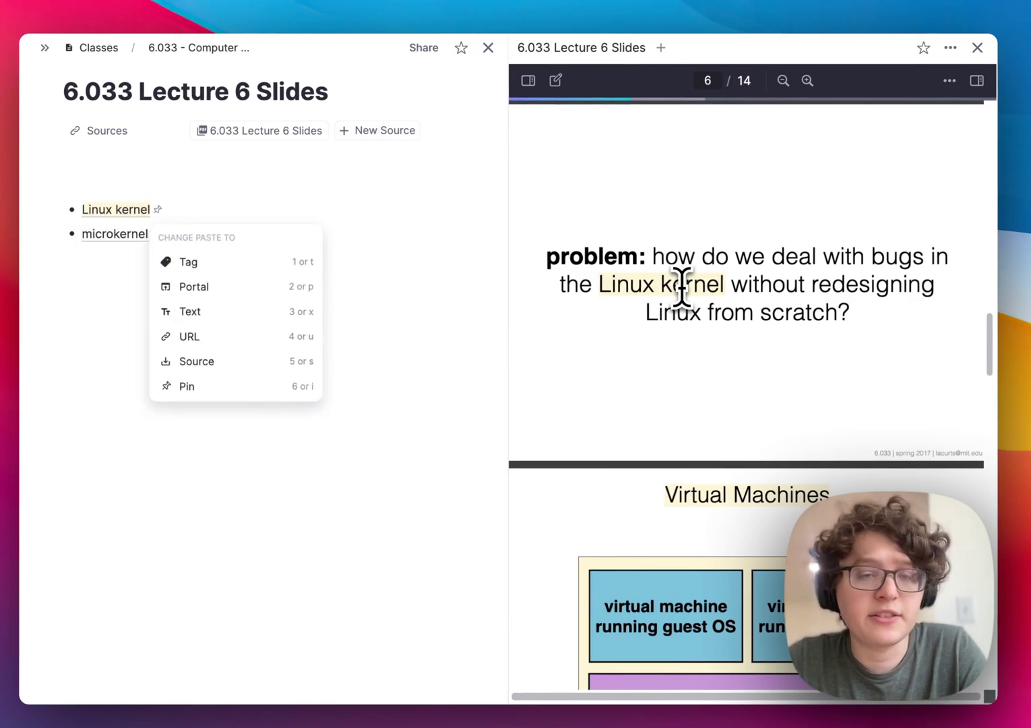
{"action": "left_click_drag", "start_coordinate": [647, 314], "coordinate": [781, 311]}
{"action": "key", "text": "super+c"}
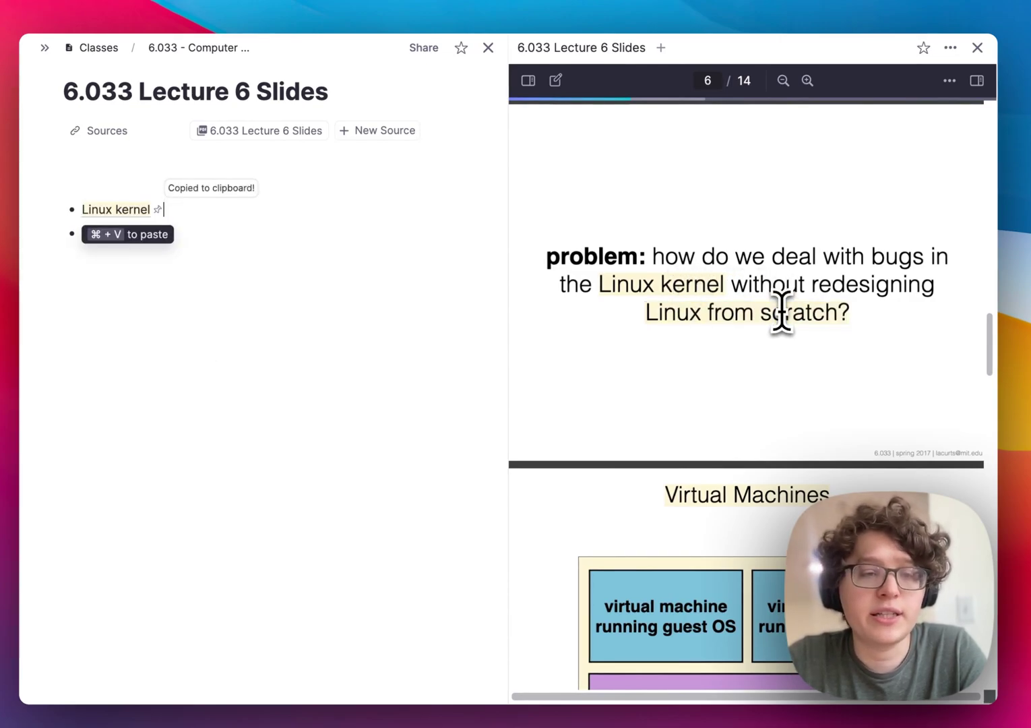
{"action": "key", "text": "Return"}
{"action": "key", "text": "super+v"}
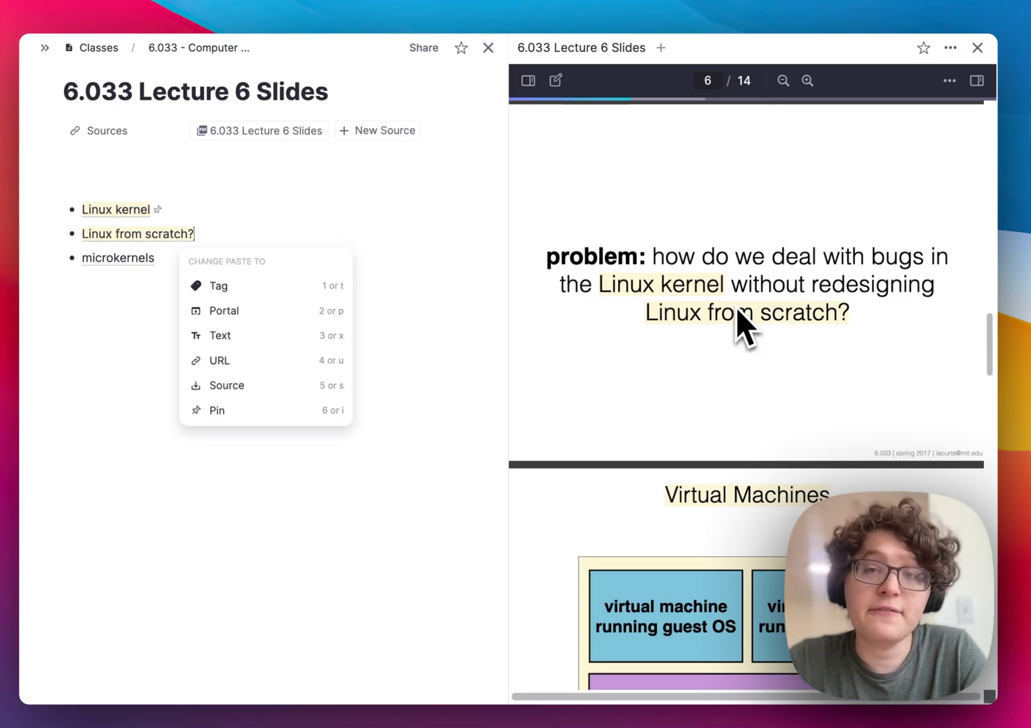
{"action": "key", "text": "Escape"}
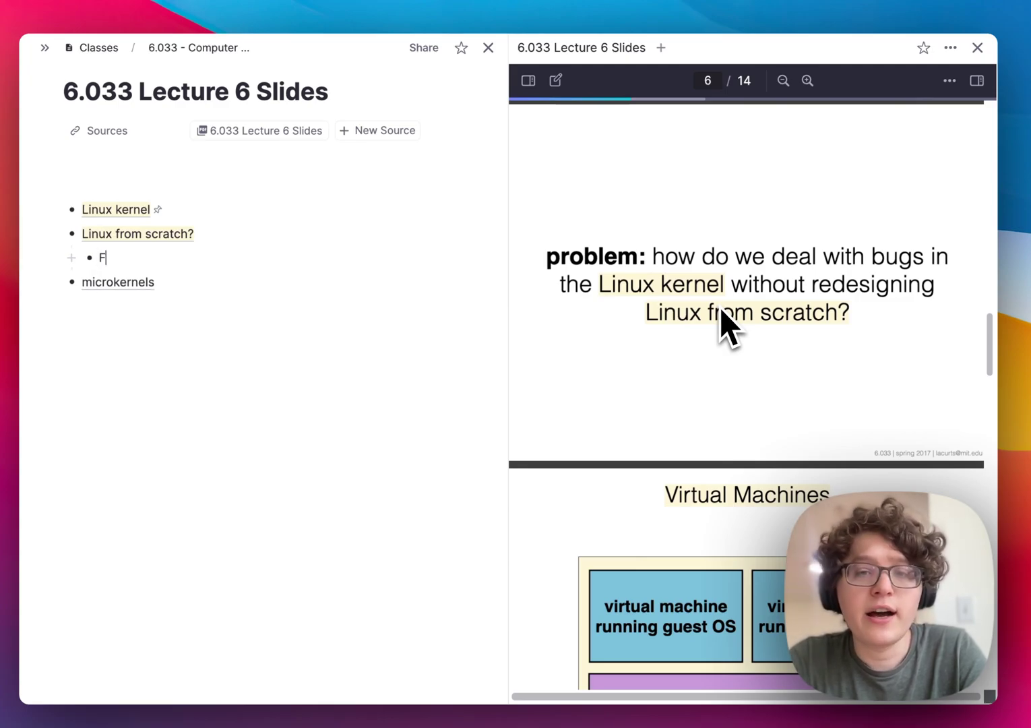
{"action": "type", "text": "ront"}
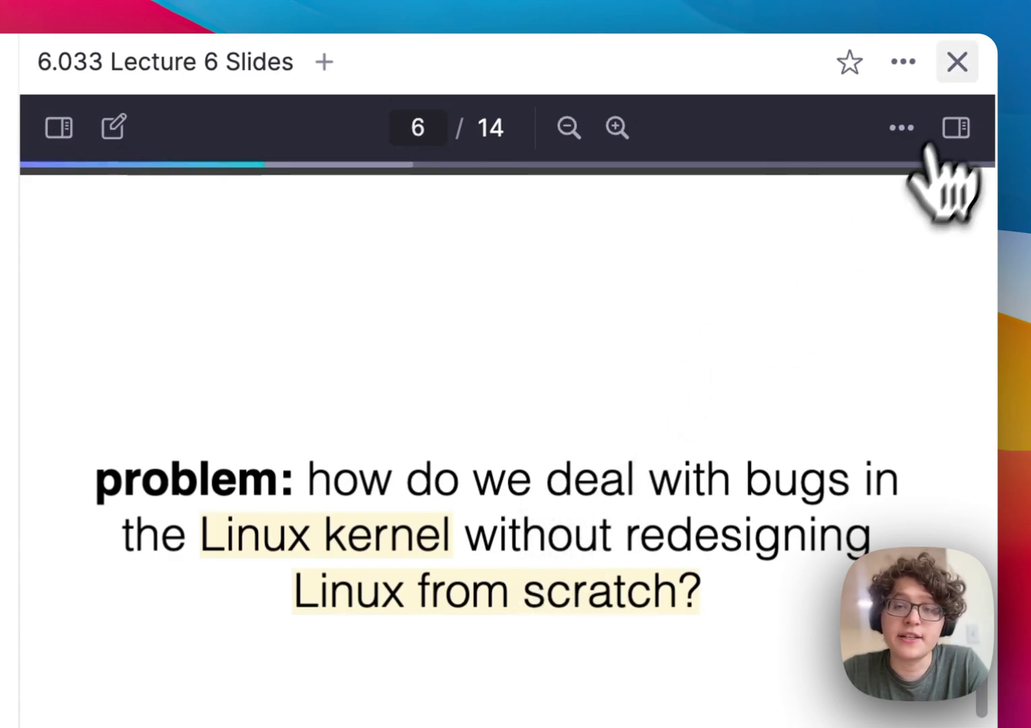
Step: Close and reopen the Lecture 6 slides viewer, then switch to the Giraffe chess paper PDF
{"action": "left_click", "coordinate": [958, 61]}
{"action": "left_click", "coordinate": [253, 232]}
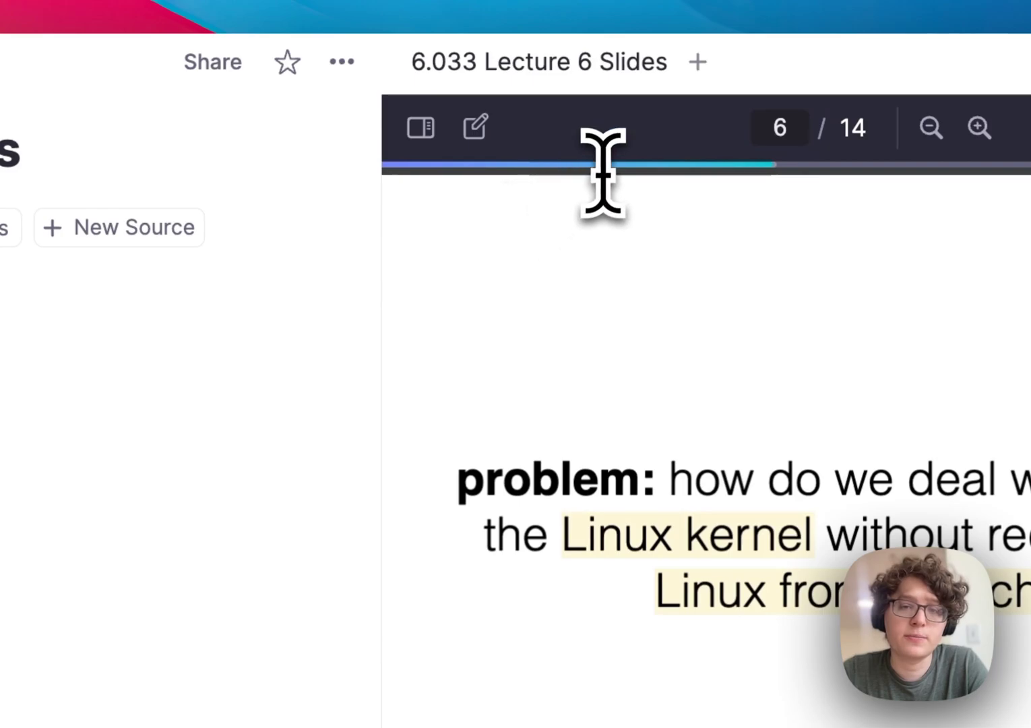
{"action": "mouse_move", "coordinate": [611, 163]}
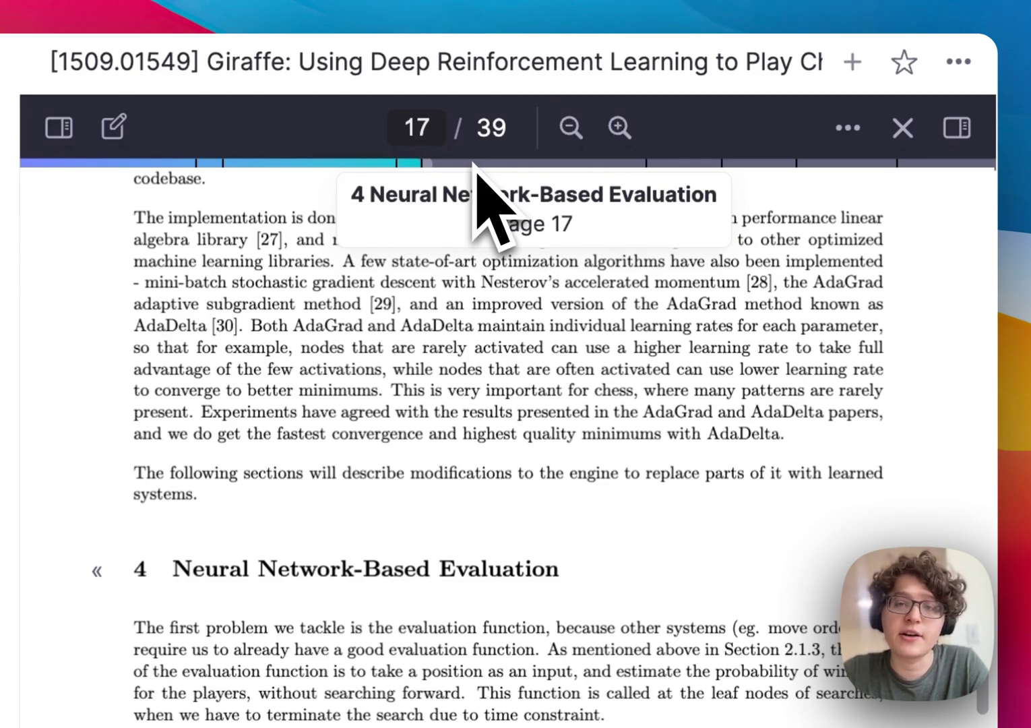
Step: Jump through sections 5, 6 and 3, then reach section 4 Neural Network-Based Evaluation via Contents
{"action": "left_click", "coordinate": [706, 166]}
{"action": "left_click", "coordinate": [760, 166]}
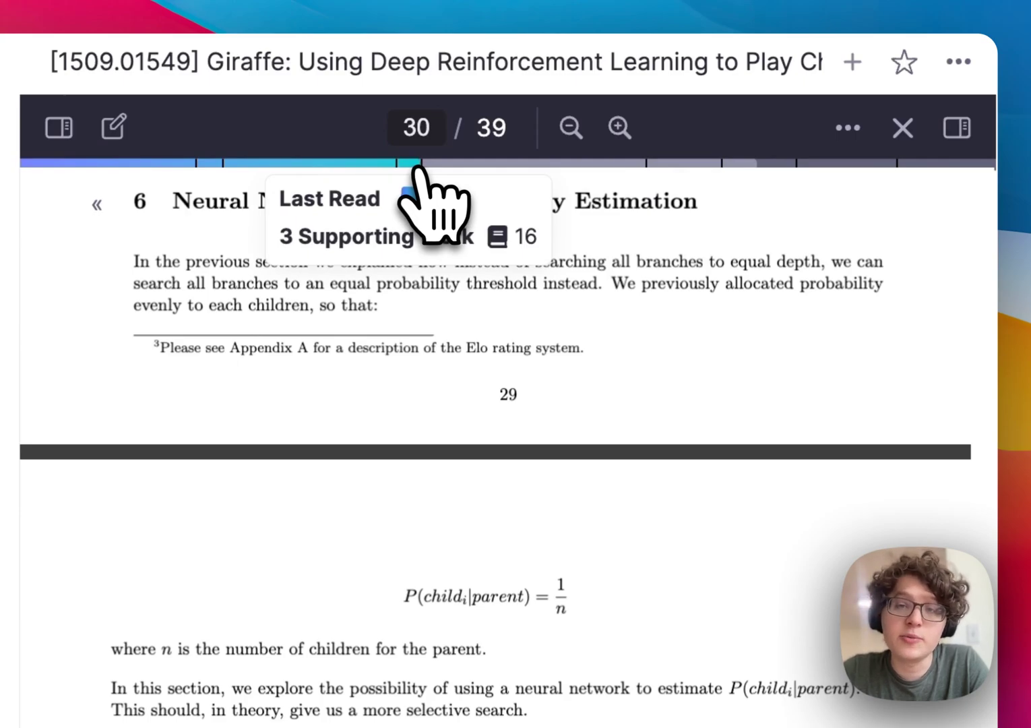
{"action": "left_click", "coordinate": [416, 166]}
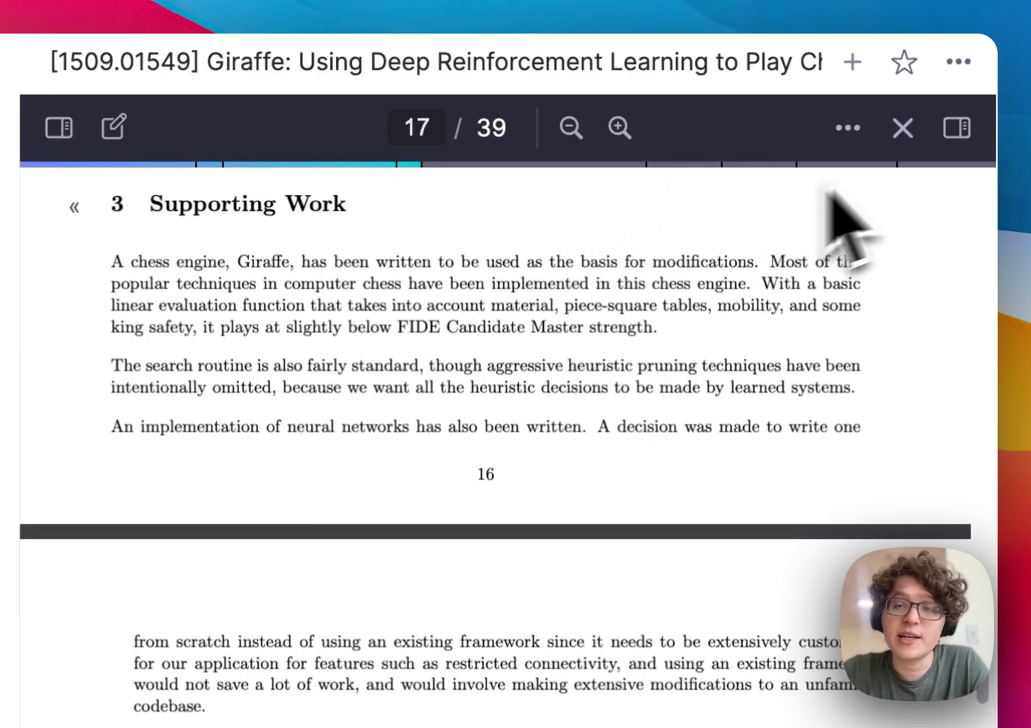
{"action": "left_click", "coordinate": [957, 127]}
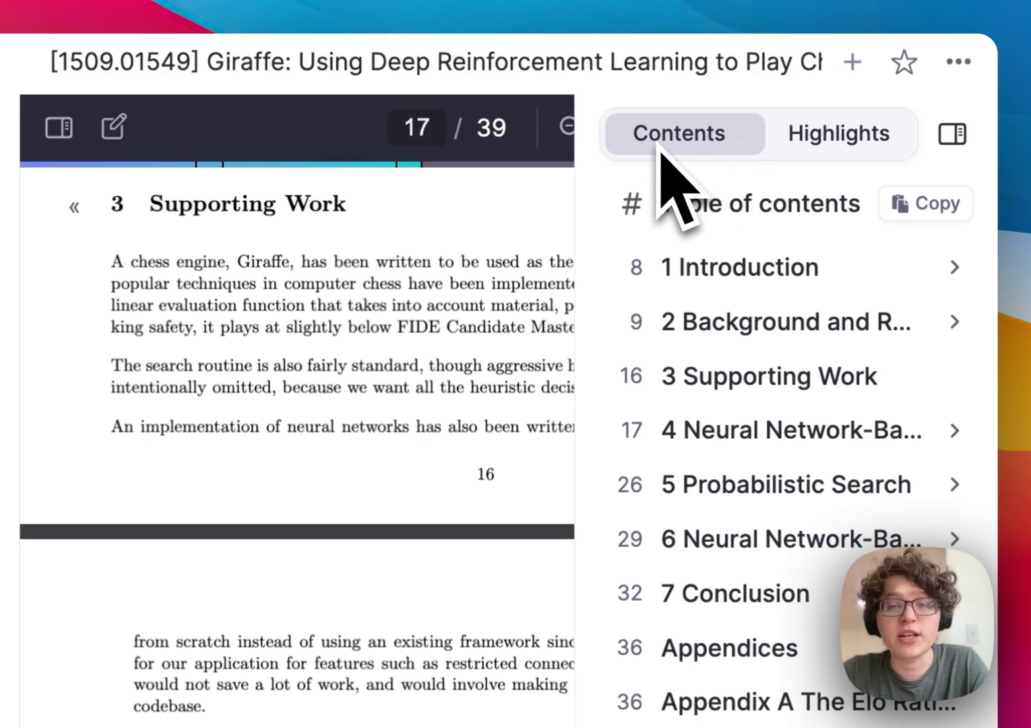
{"action": "left_click", "coordinate": [765, 267]}
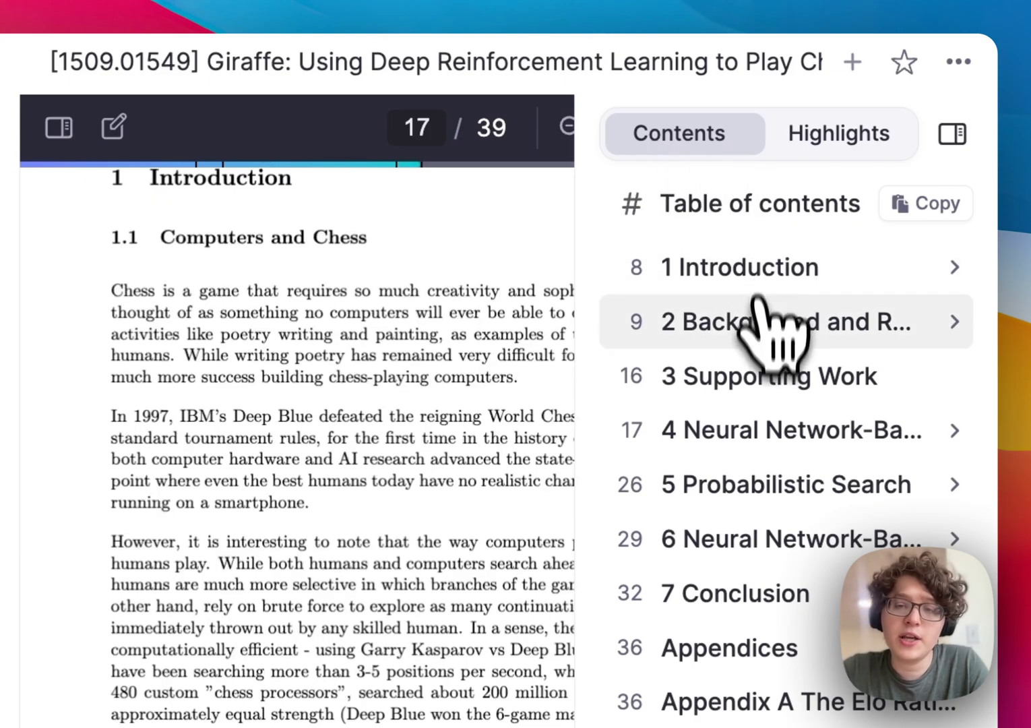
{"action": "left_click", "coordinate": [756, 337]}
{"action": "left_click_drag", "start_coordinate": [776, 376], "coordinate": [782, 403]}
{"action": "left_click", "coordinate": [776, 442]}
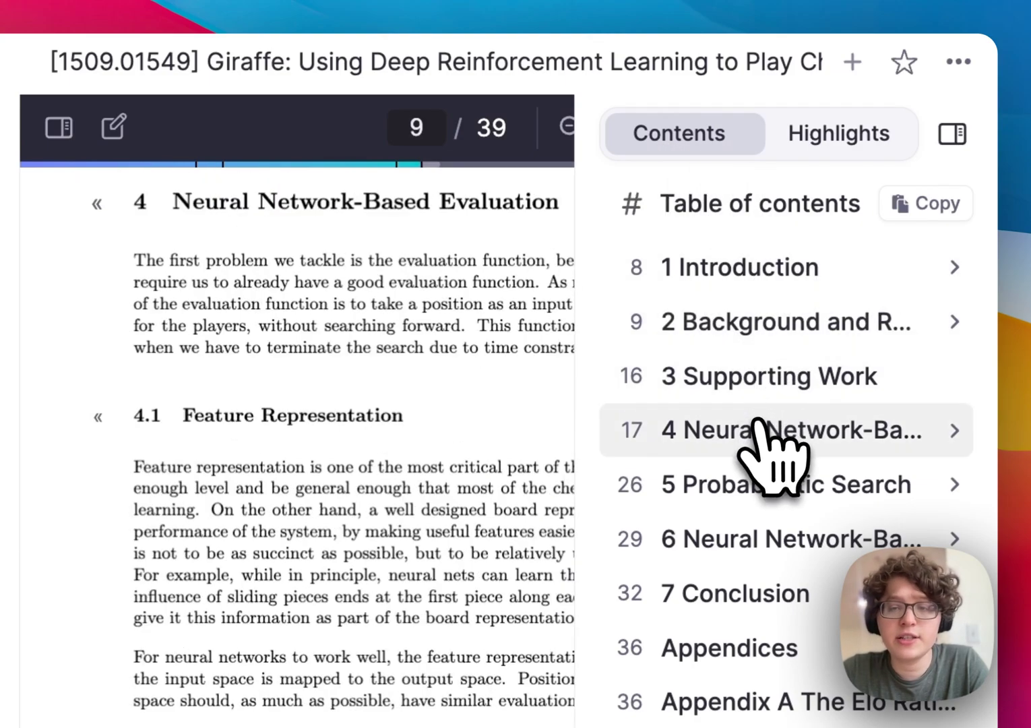
{"action": "left_click", "coordinate": [954, 430]}
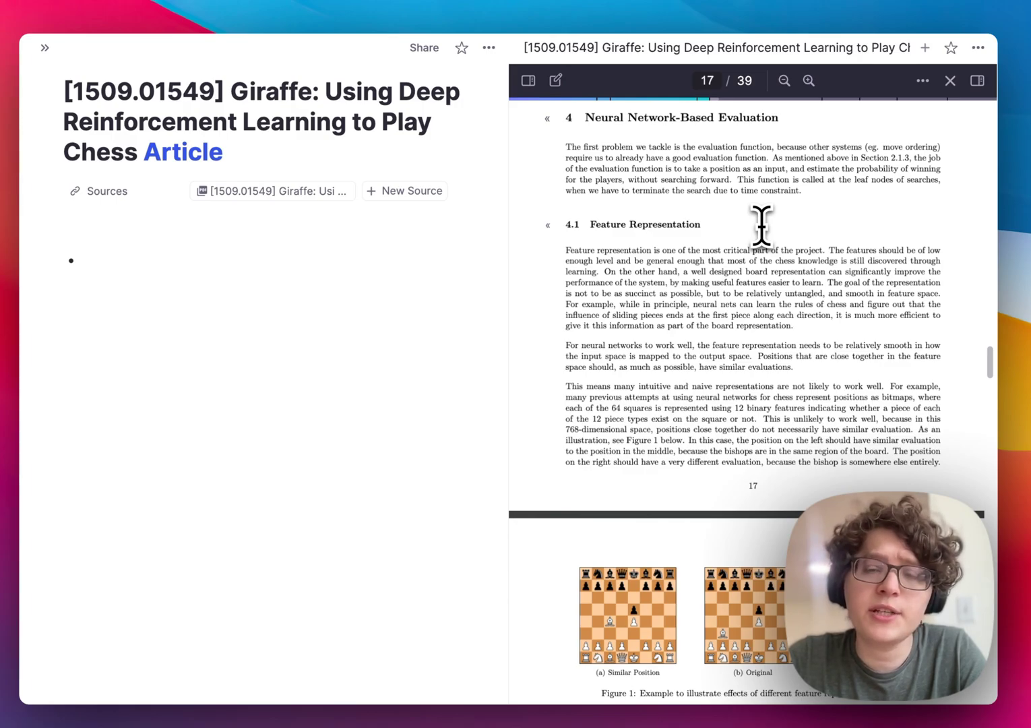
Step: Add the section 4 heading to the notes with bullets MySF and sf beneath
{"action": "left_click", "coordinate": [547, 120]}
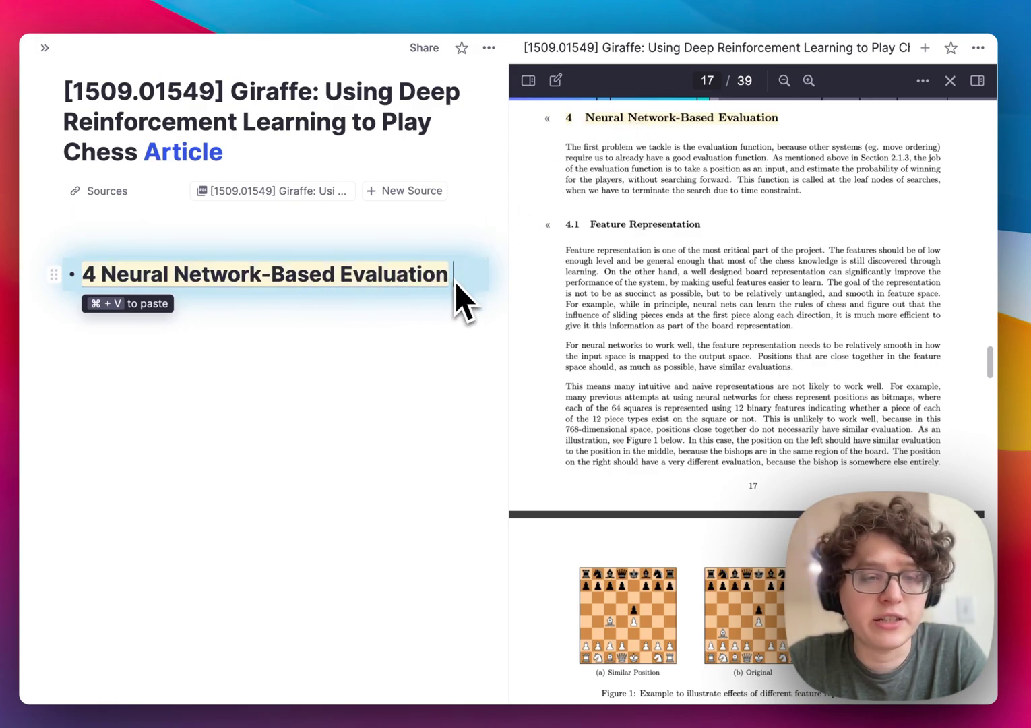
{"action": "key", "text": "Return"}
{"action": "type", "text": "My notes ."}
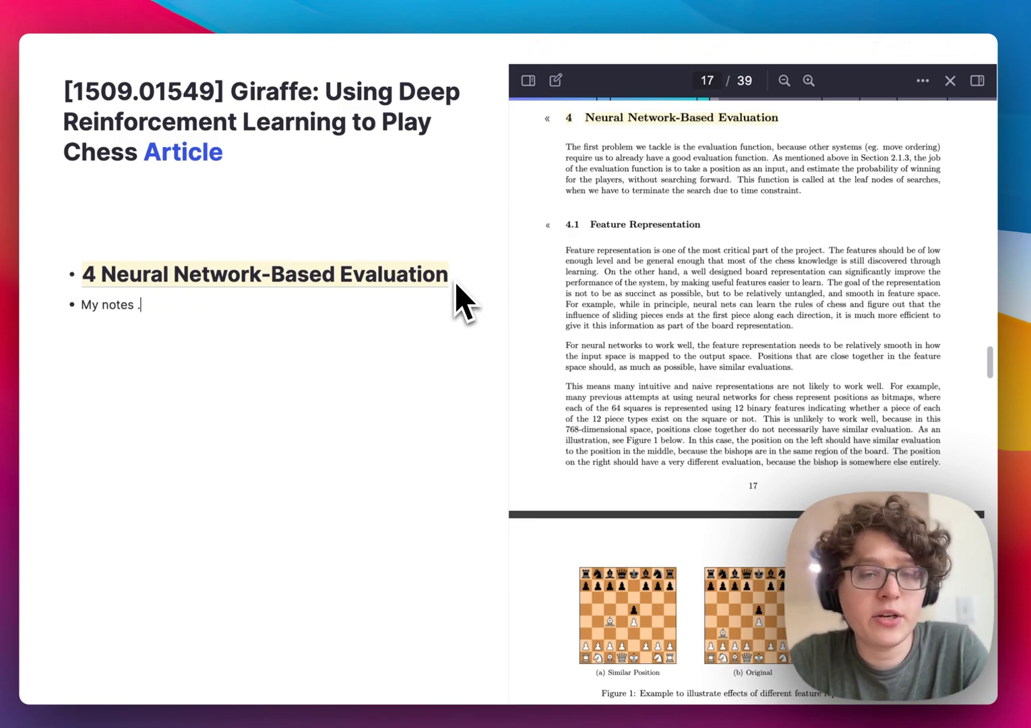
{"action": "type", "text": "SF"}
{"action": "key", "text": "Return"}
{"action": "type", "text": "sf"}
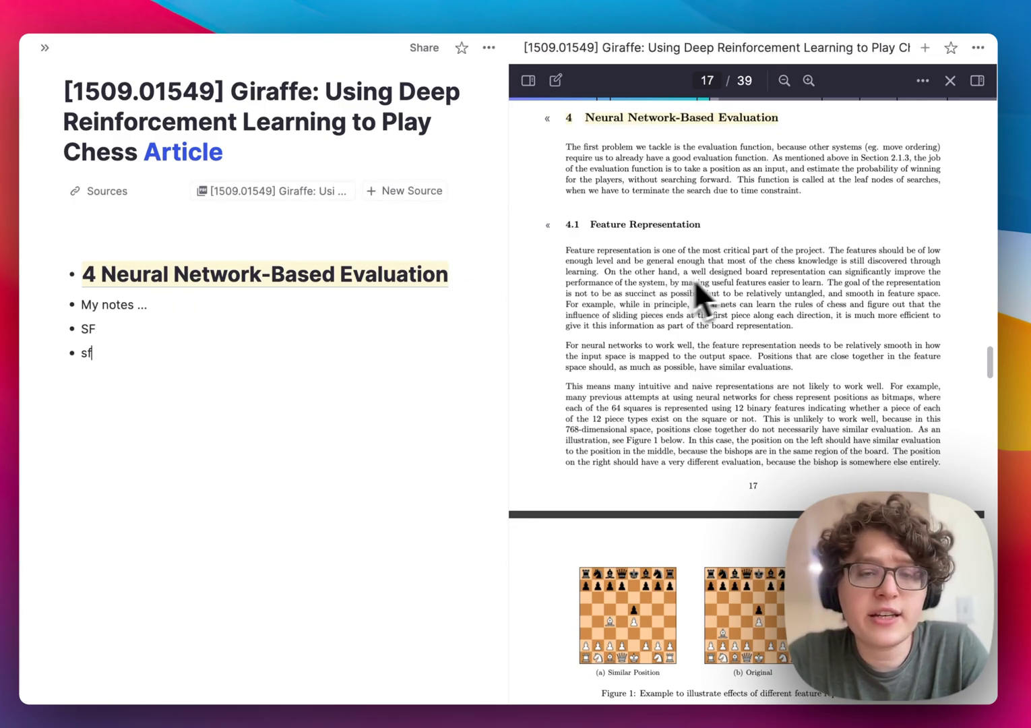
{"action": "scroll", "coordinate": [691, 273], "scroll_direction": "down", "scroll_amount": 15}
{"action": "scroll", "coordinate": [681, 264], "scroll_direction": "down", "scroll_amount": 5}
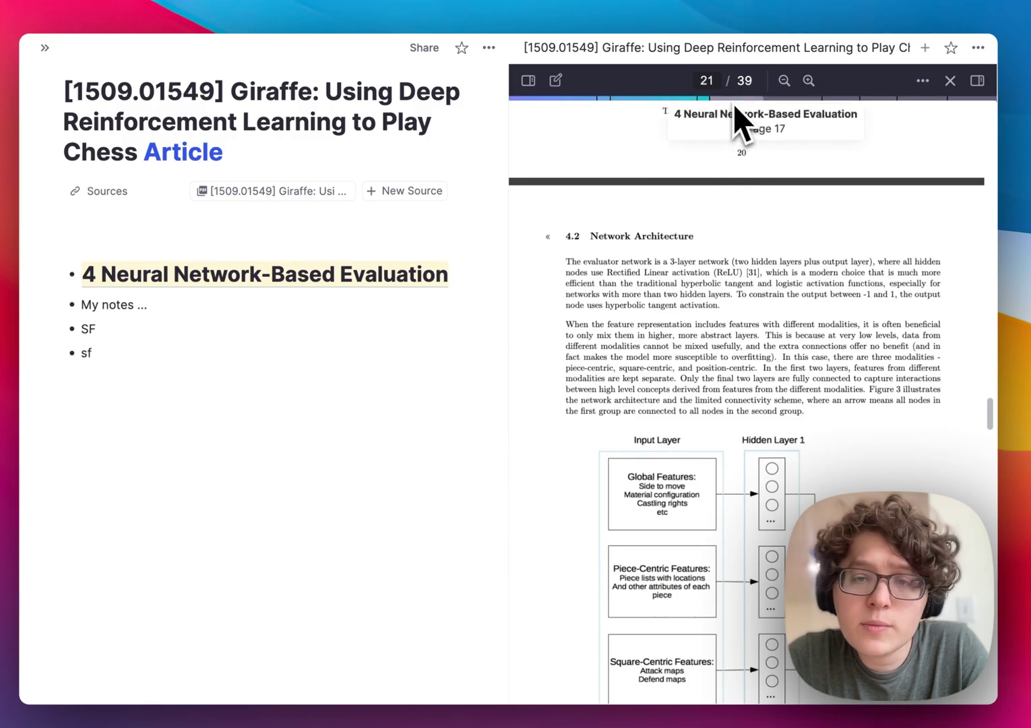
Step: Add the section 5 Probabilistic Search heading and select Depth-Limited Search in 5.2
{"action": "left_click", "coordinate": [832, 100]}
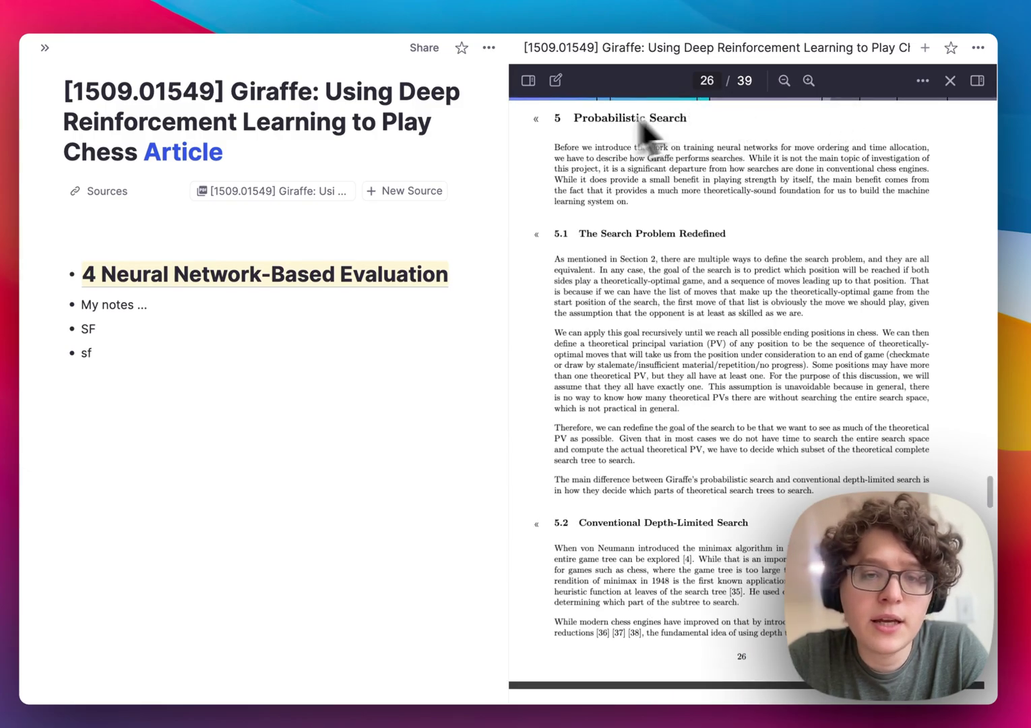
{"action": "left_click", "coordinate": [537, 120]}
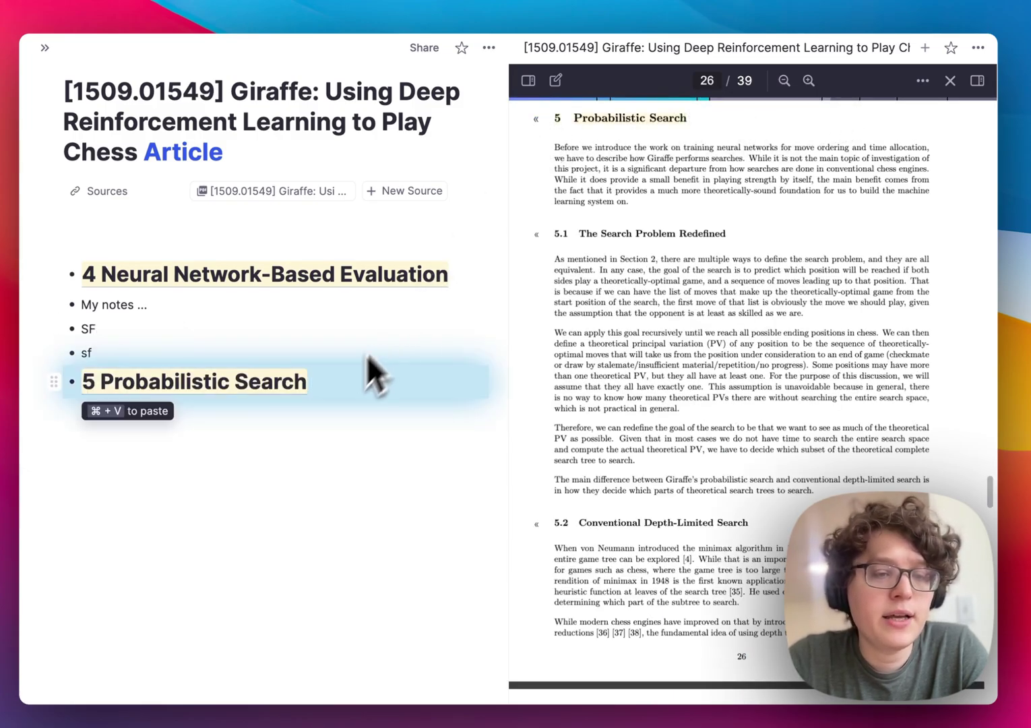
{"action": "key", "text": "Return"}
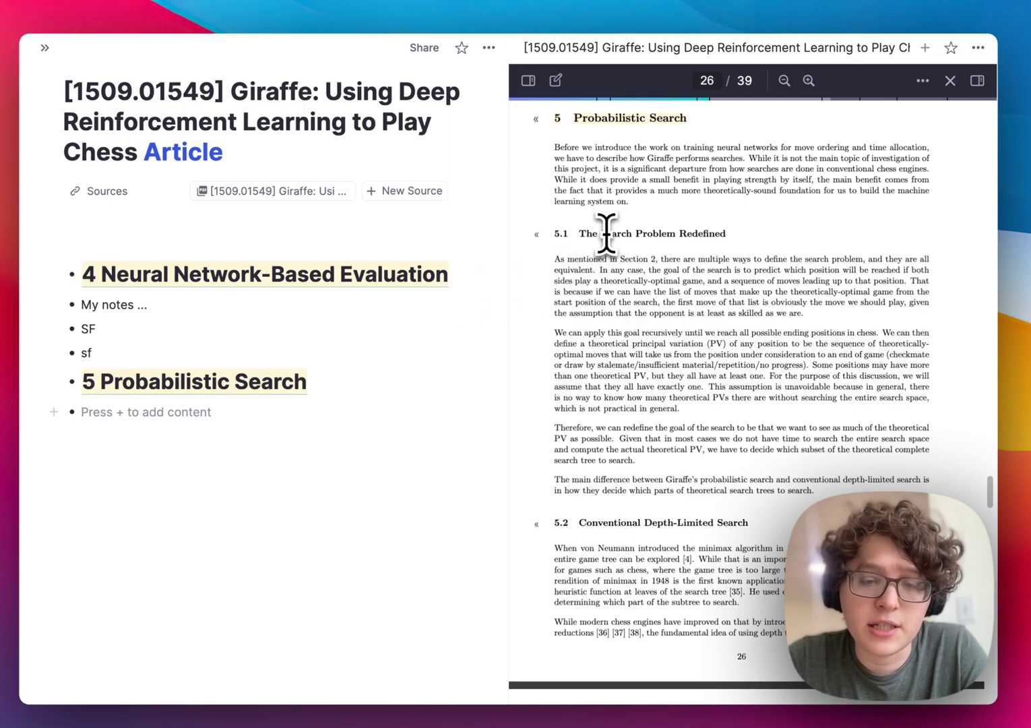
{"action": "left_click_drag", "start_coordinate": [646, 523], "coordinate": [727, 521]}
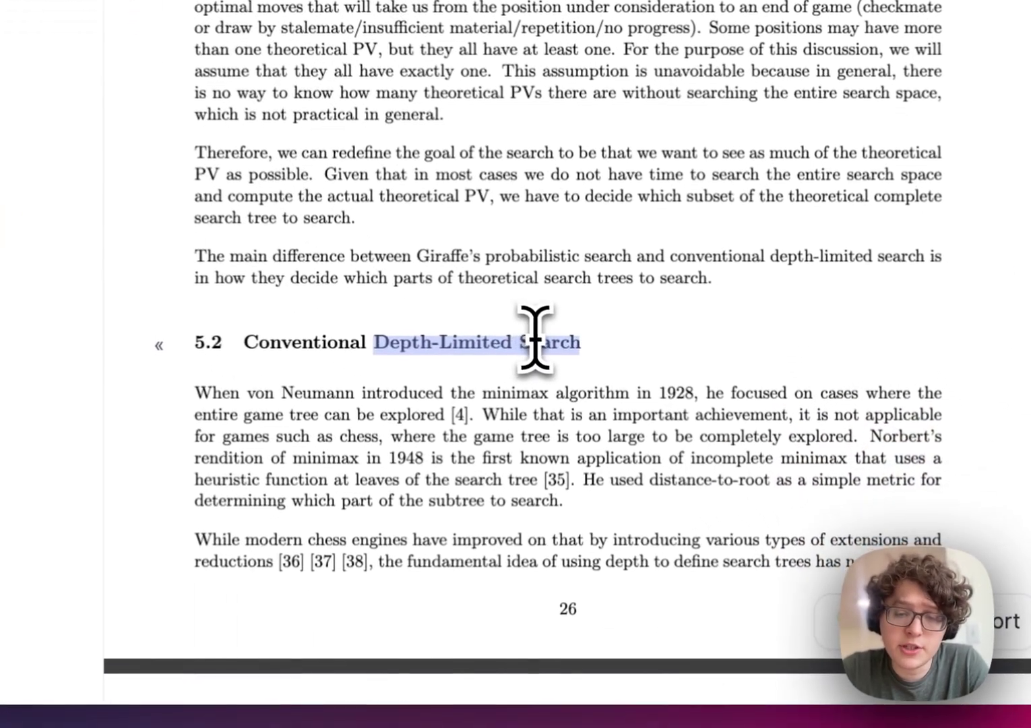
Step: Highlight Depth-Limited Search and turn it into a concept note
{"action": "left_click_drag", "start_coordinate": [534, 337], "coordinate": [534, 335]}
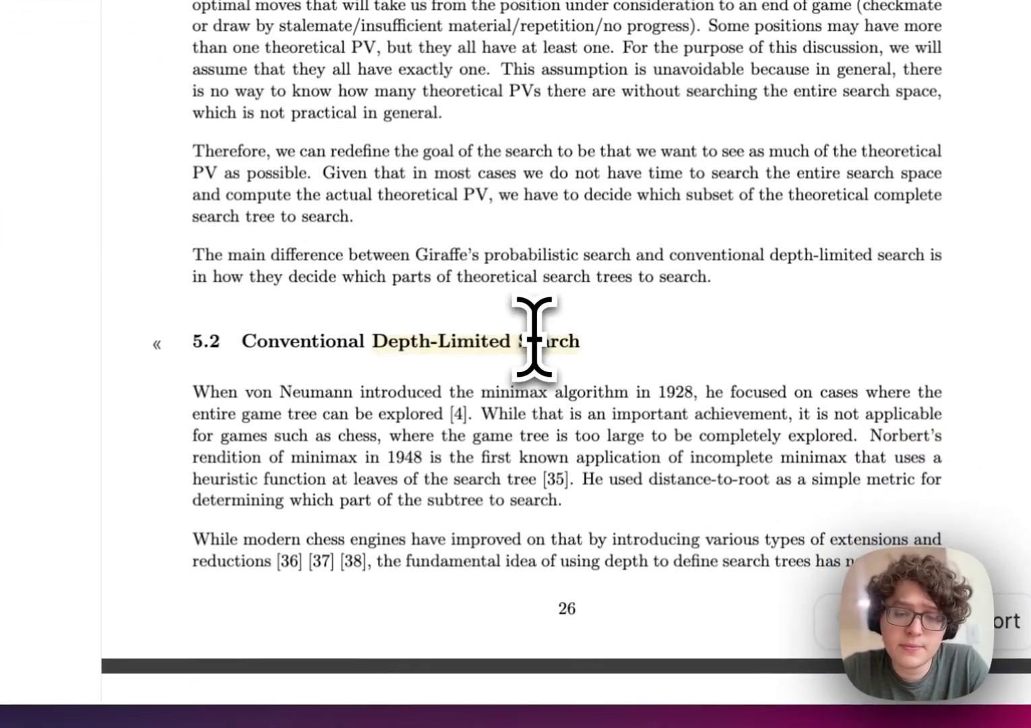
{"action": "mouse_move", "coordinate": [568, 398]}
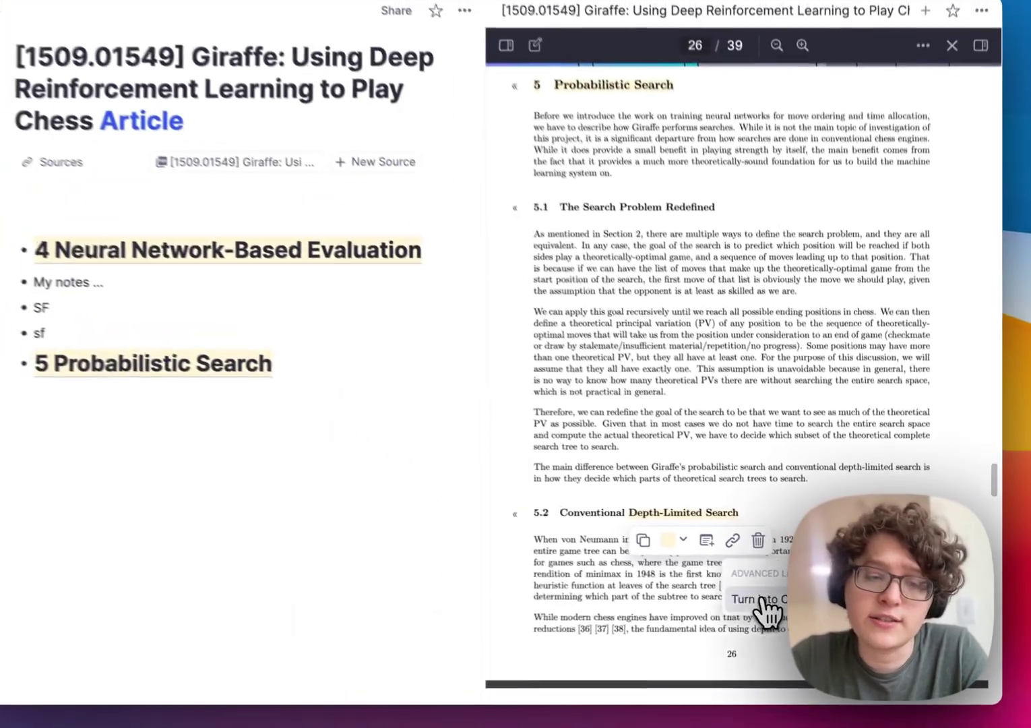
{"action": "left_click", "coordinate": [694, 554]}
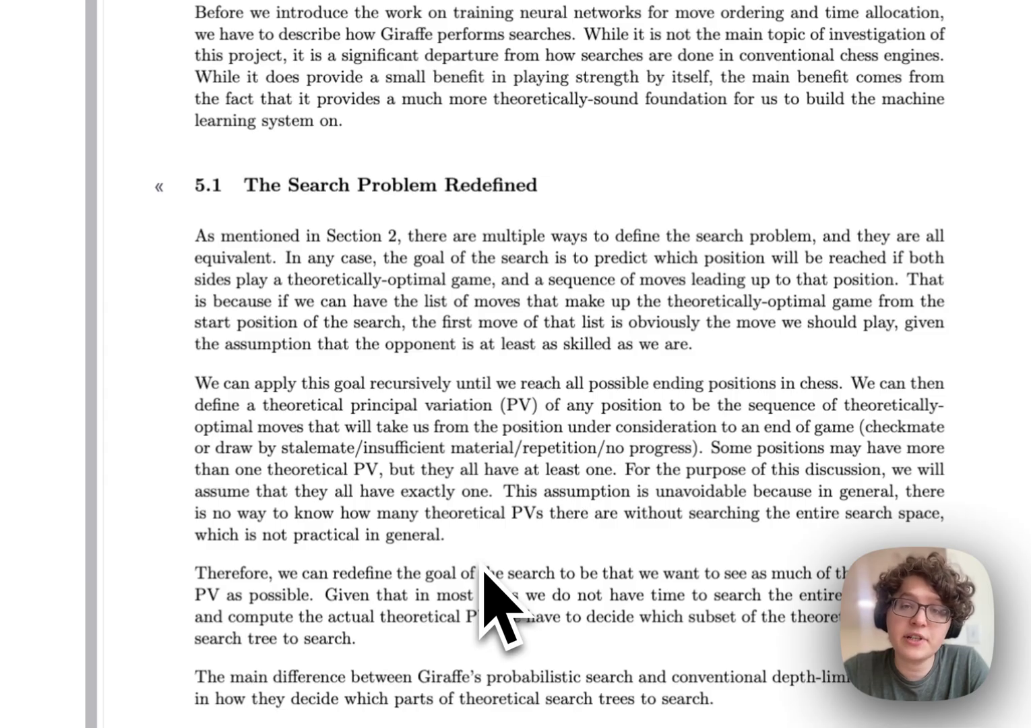
Step: Highlight three 5.1 passages and recolour the heading and to predict passage pink
{"action": "left_click_drag", "start_coordinate": [290, 185], "coordinate": [538, 184]}
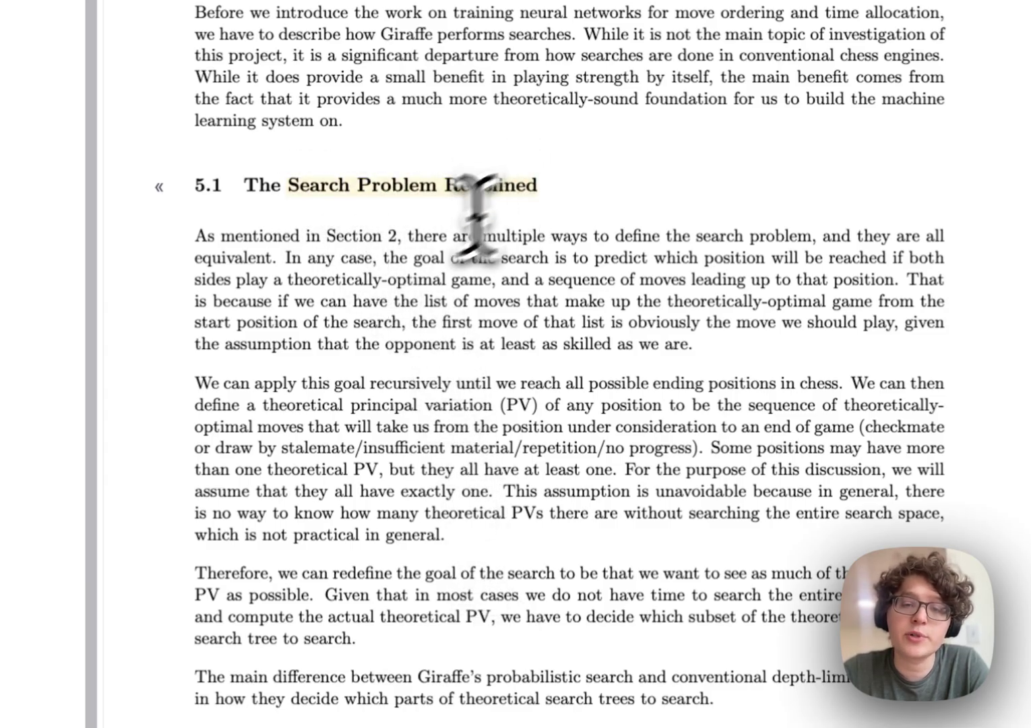
{"action": "left_click_drag", "start_coordinate": [445, 279], "coordinate": [574, 258]}
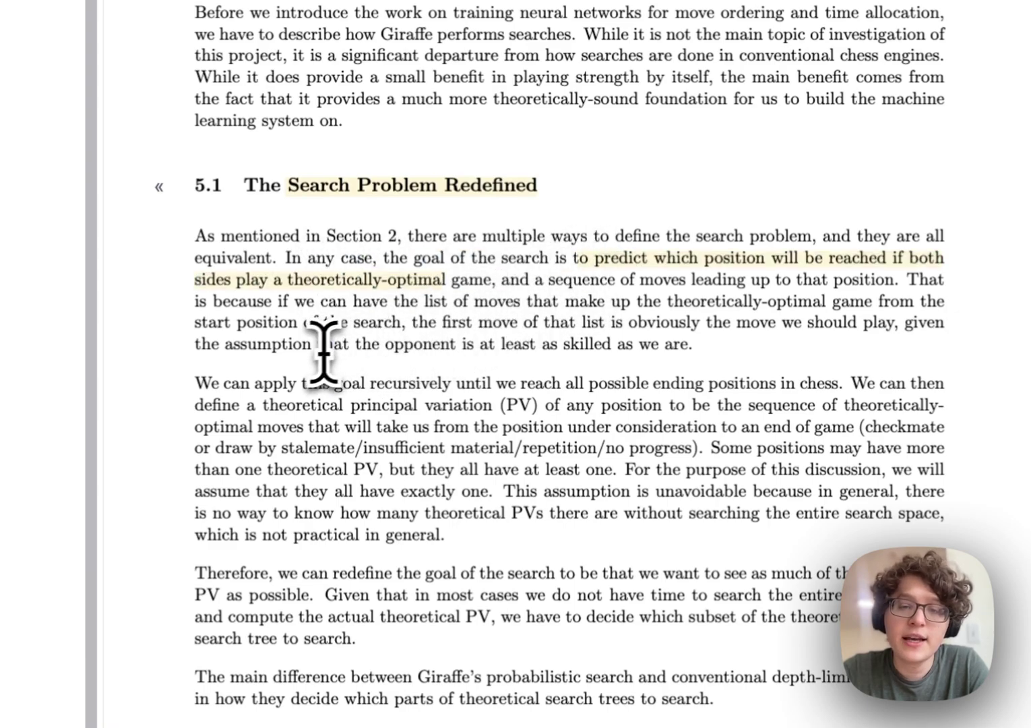
{"action": "left_click_drag", "start_coordinate": [318, 347], "coordinate": [566, 347]}
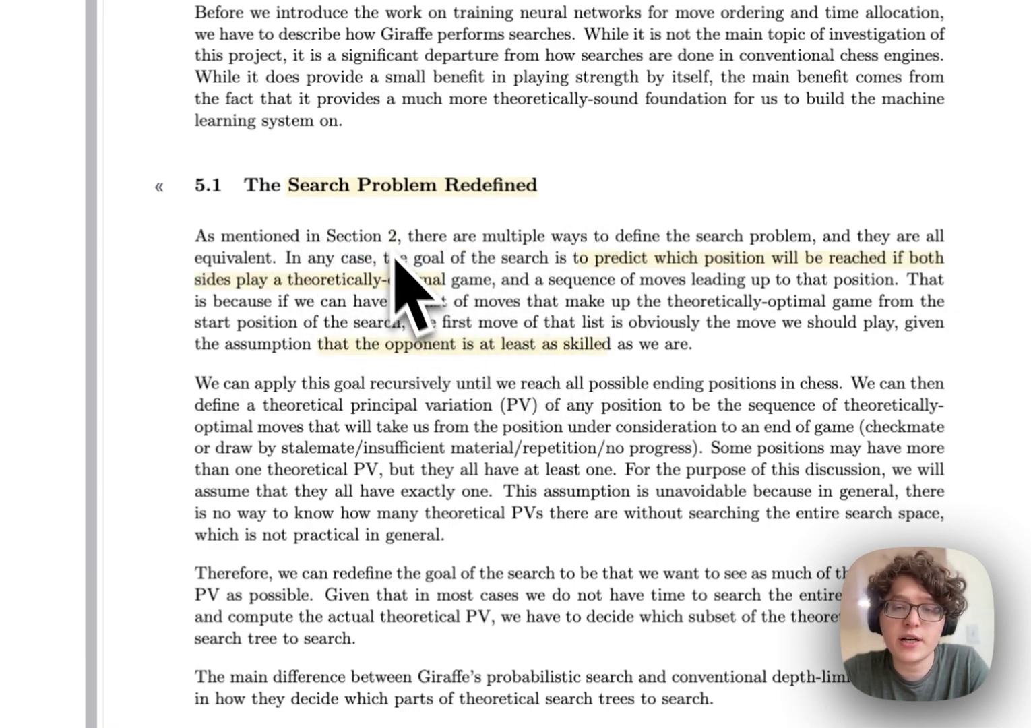
{"action": "left_click", "coordinate": [357, 188]}
{"action": "left_click", "coordinate": [367, 235]}
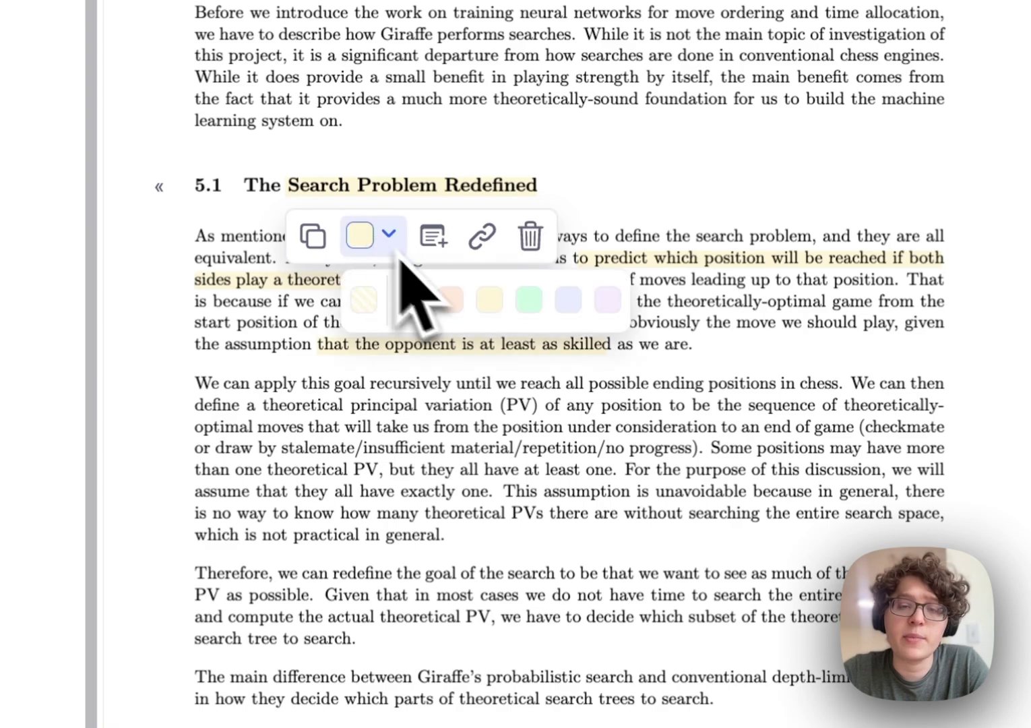
{"action": "left_click", "coordinate": [448, 303]}
{"action": "left_click", "coordinate": [296, 283]}
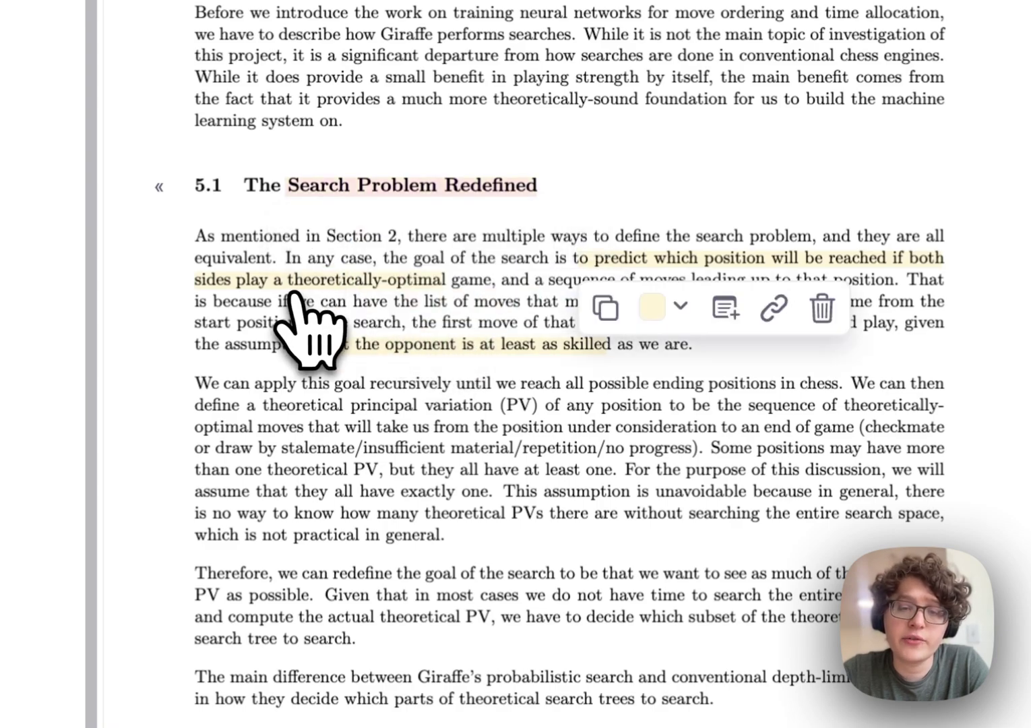
{"action": "left_click", "coordinate": [682, 309]}
{"action": "left_click", "coordinate": [762, 374]}
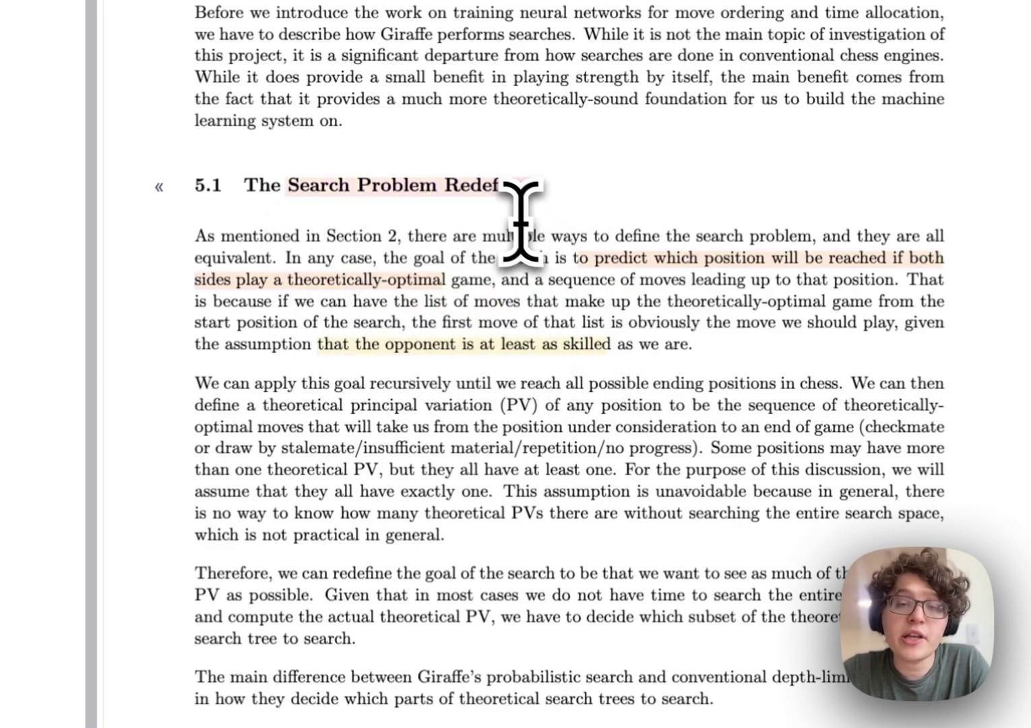
Step: Copy the Search Problem Redefined highlight and paste it into the notes
{"action": "left_click", "coordinate": [490, 188]}
{"action": "key", "text": "super+c"}
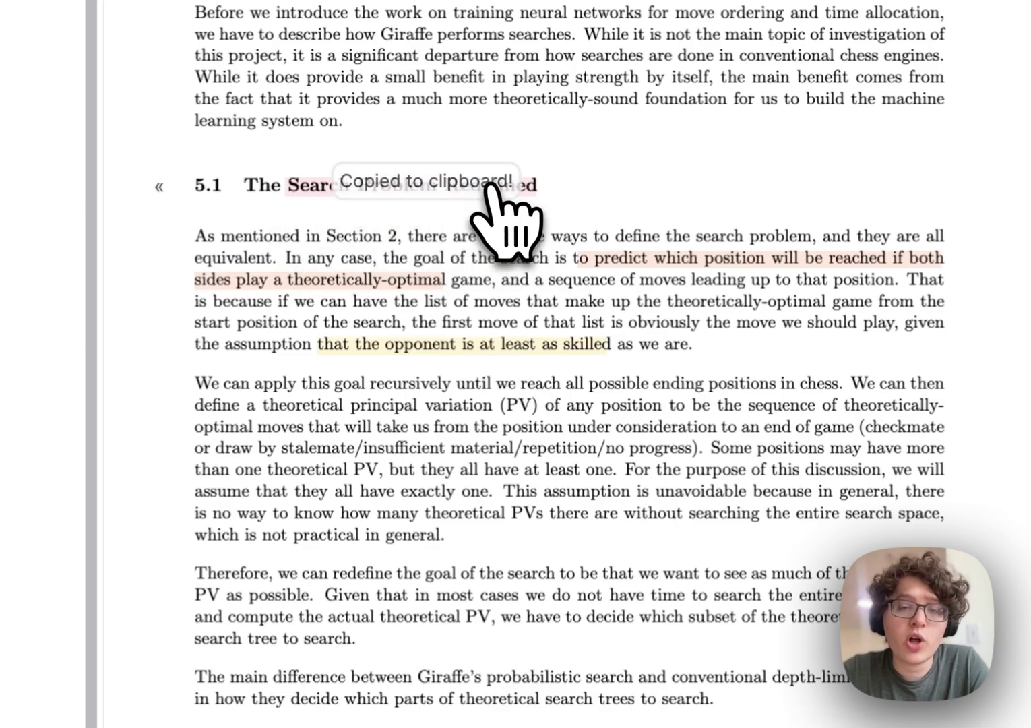
{"action": "key", "text": "super+v"}
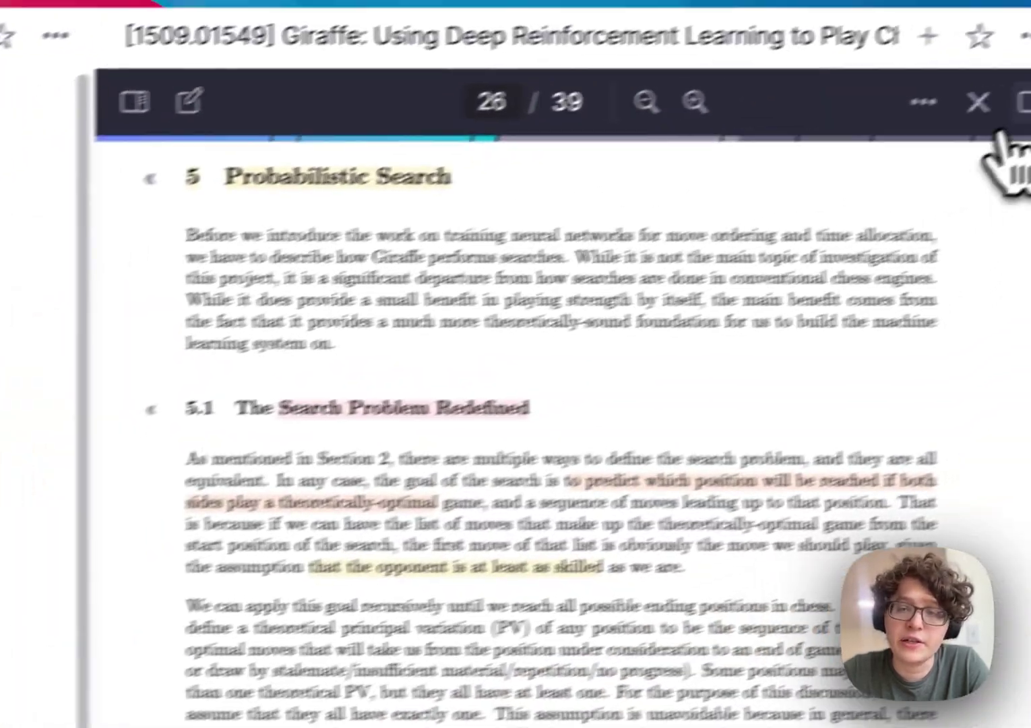
{"action": "left_click", "coordinate": [957, 134]}
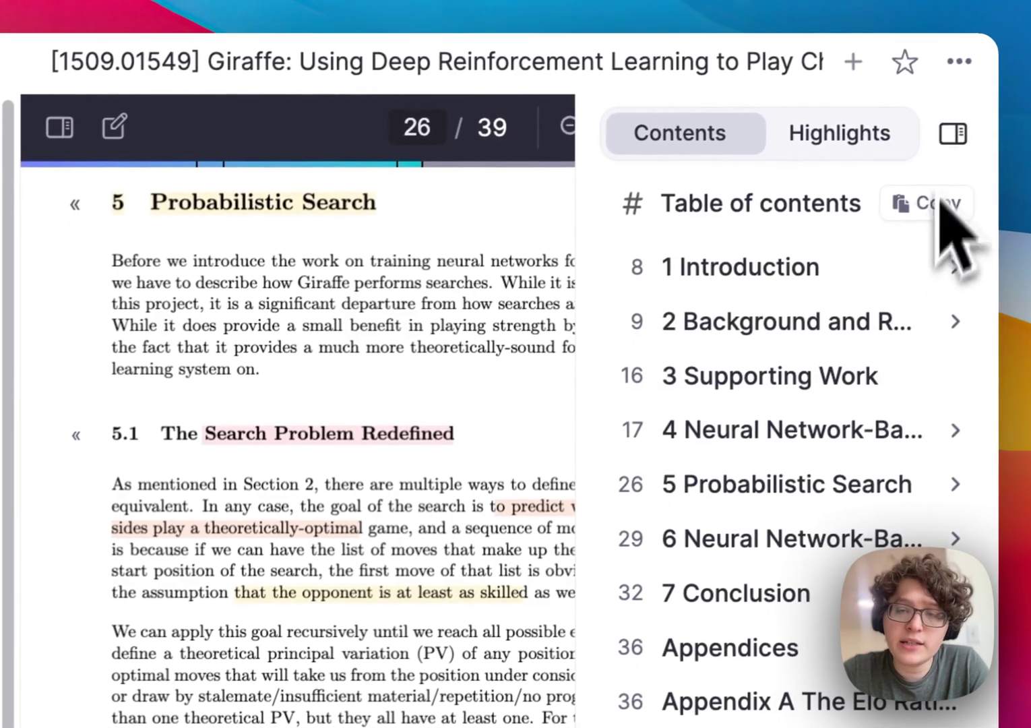
Step: Show the Giraffe PDF's Highlights tab, listing its six highlights and notes by page
{"action": "left_click", "coordinate": [839, 133]}
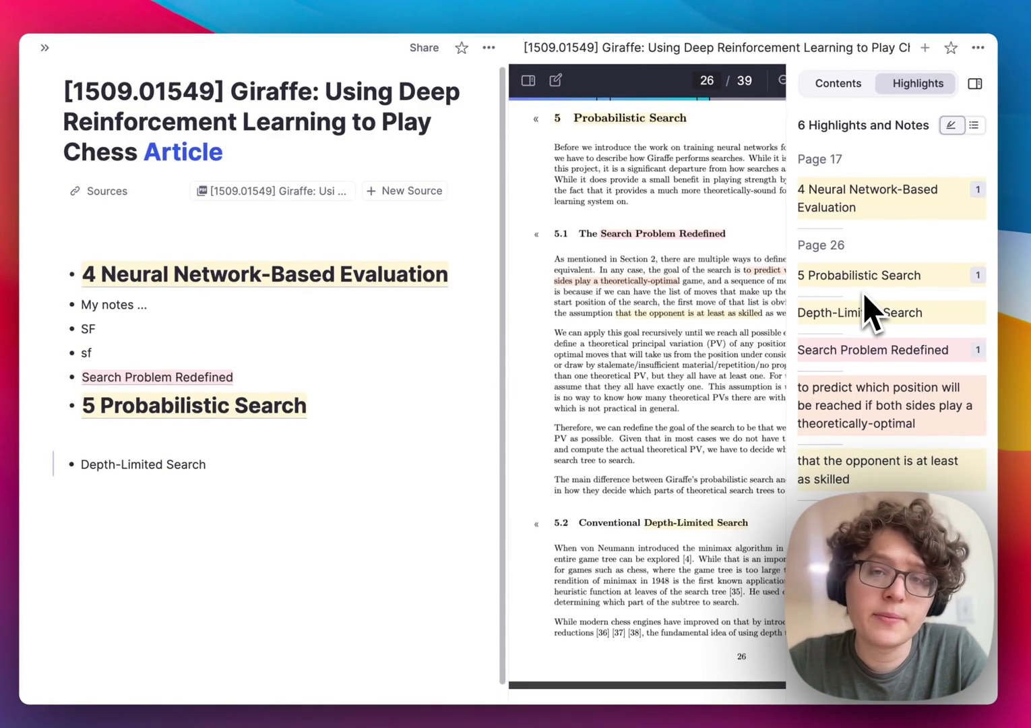
{"action": "mouse_move", "coordinate": [862, 287]}
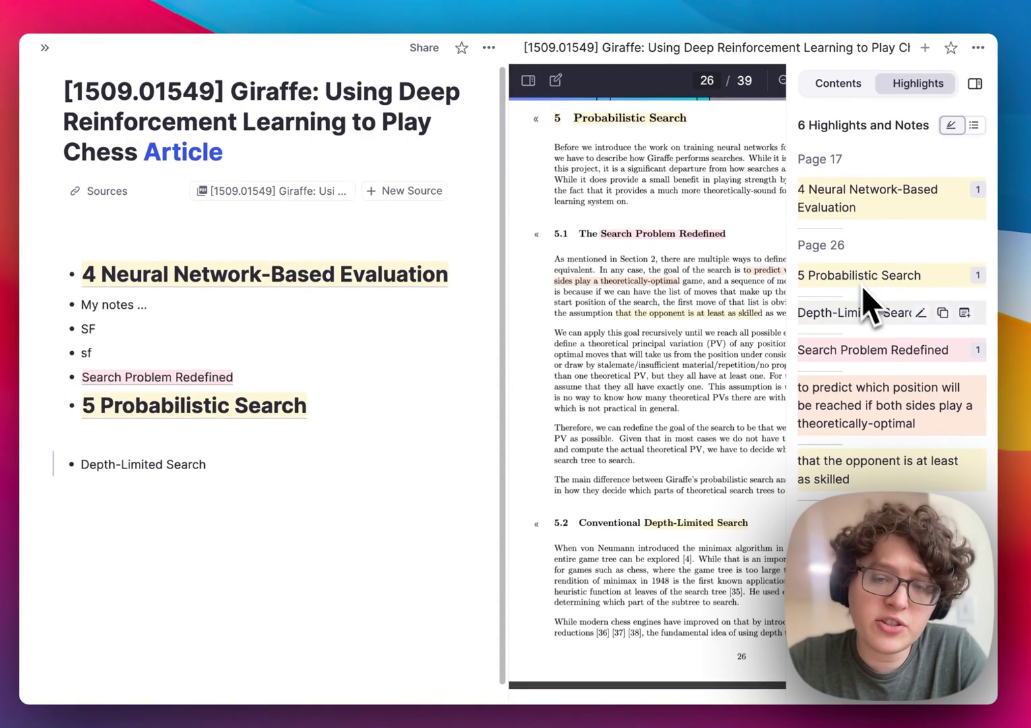
{"action": "mouse_move", "coordinate": [876, 349]}
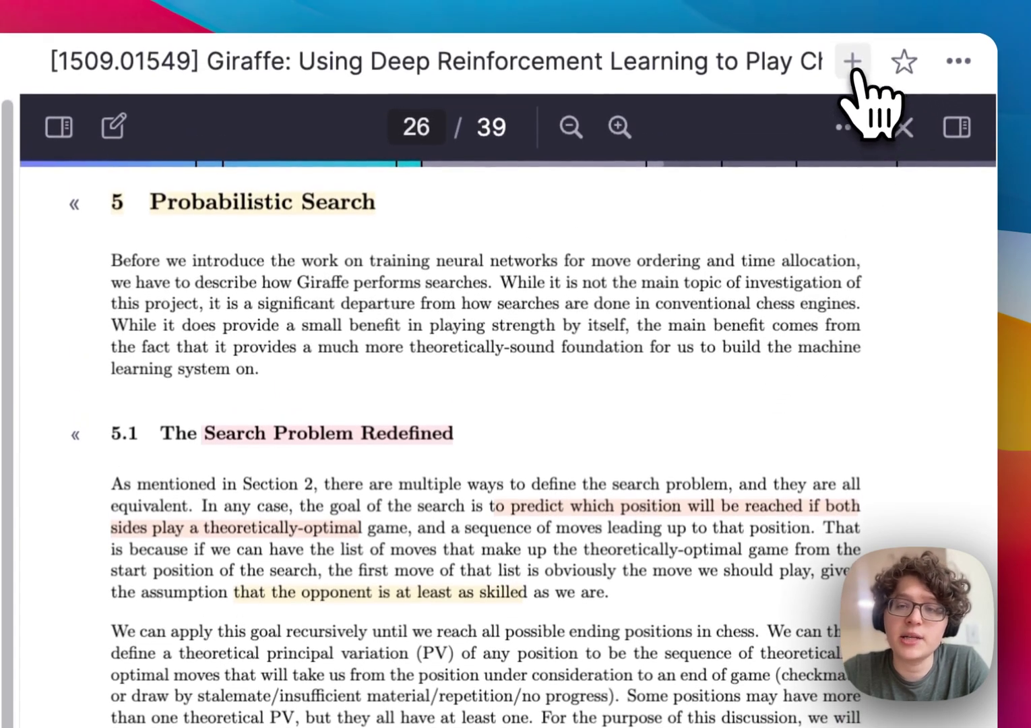
Step: Tag the Giraffe PDF as 'Research Paper' and view what carries that tag
{"action": "left_click", "coordinate": [852, 58]}
{"action": "left_click", "coordinate": [782, 162]}
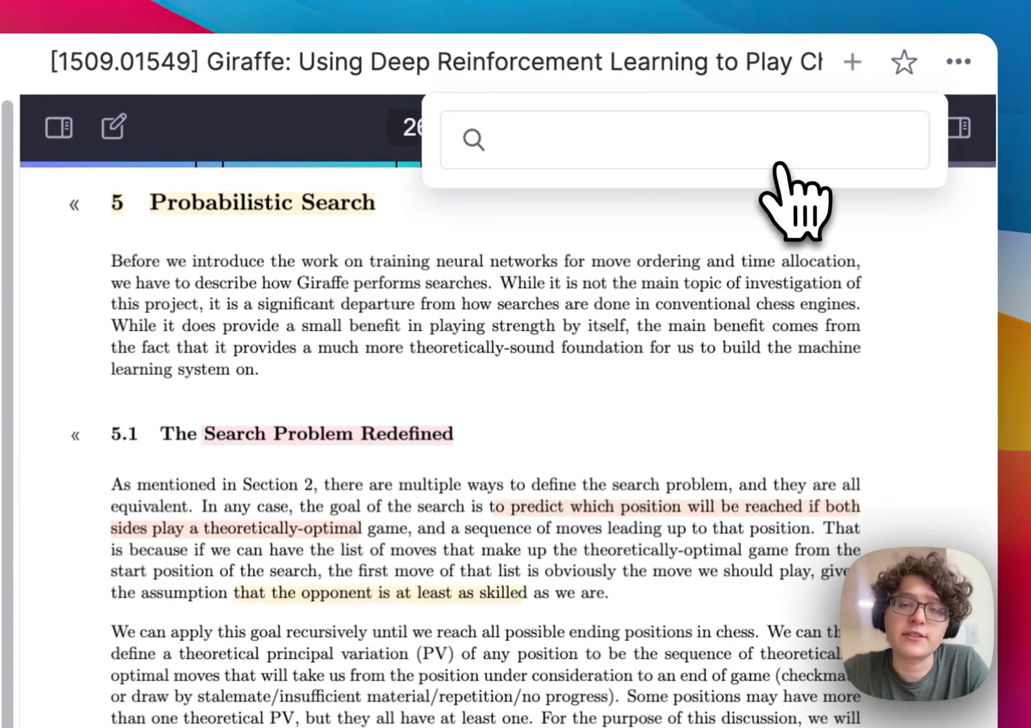
{"action": "left_click", "coordinate": [758, 155]}
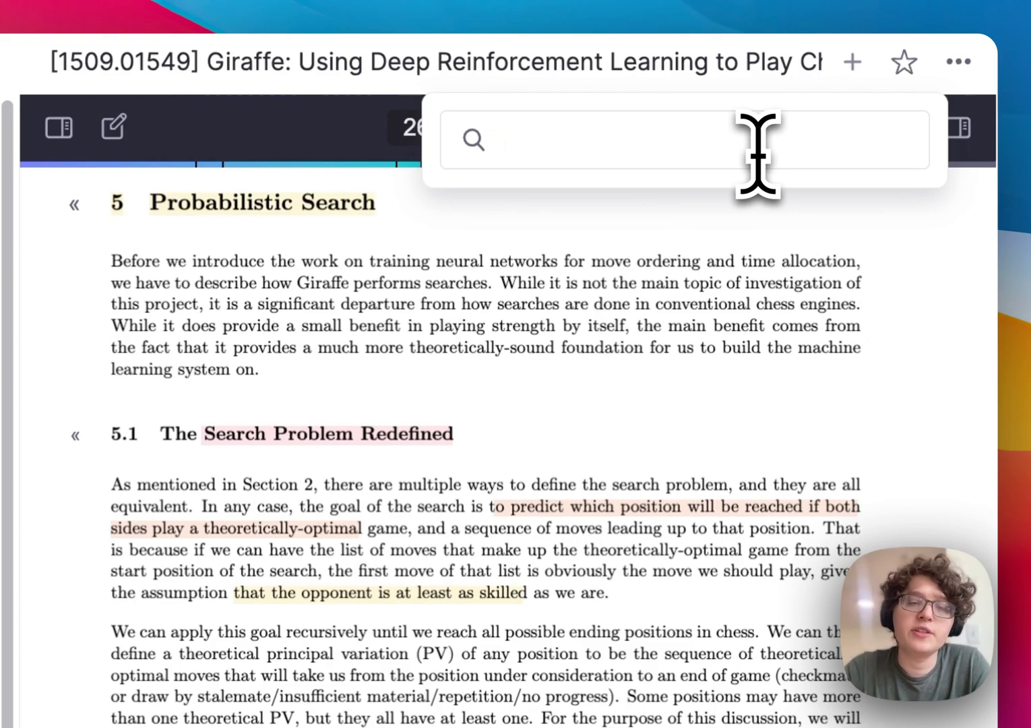
{"action": "type", "text": "Research Paper"}
{"action": "key", "text": "Return"}
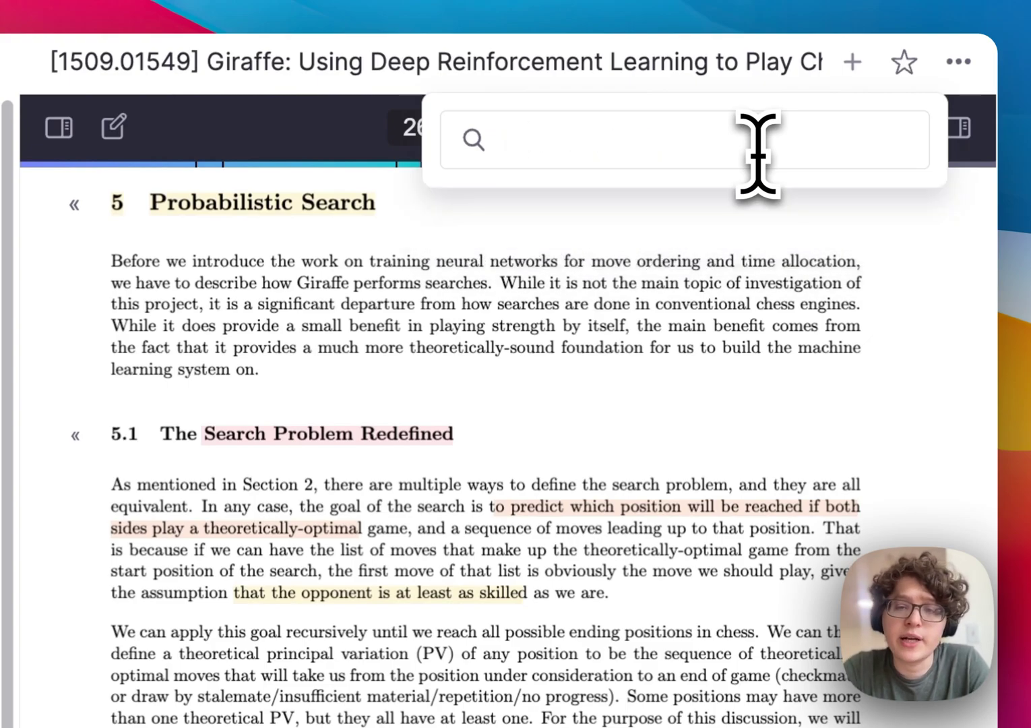
{"action": "key", "text": "Escape"}
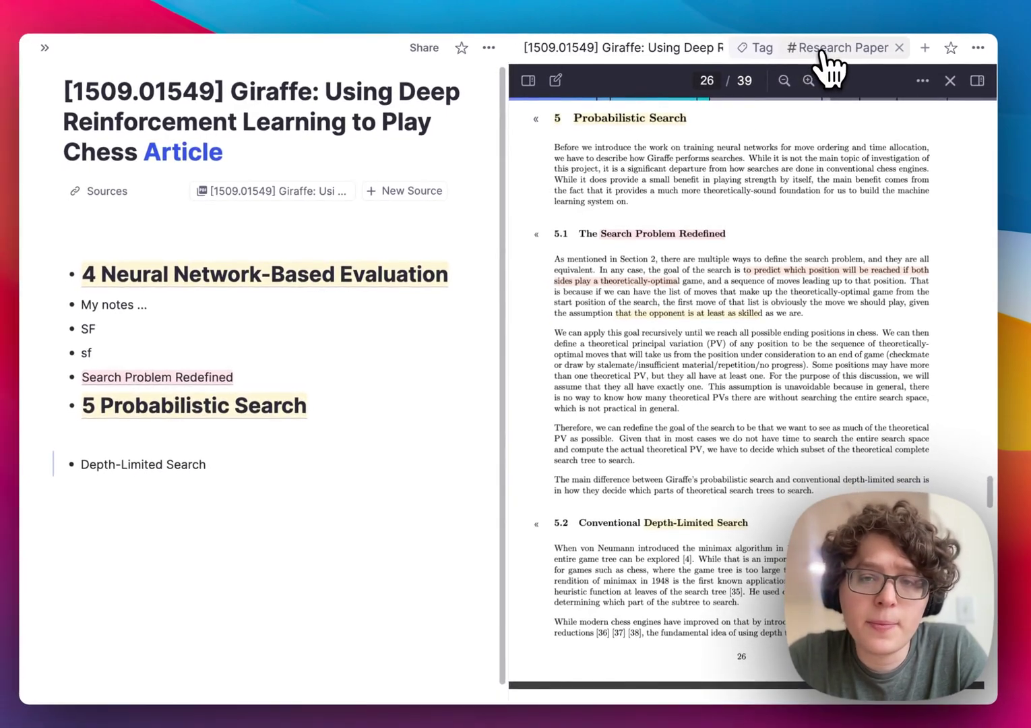
{"action": "left_click", "coordinate": [822, 52]}
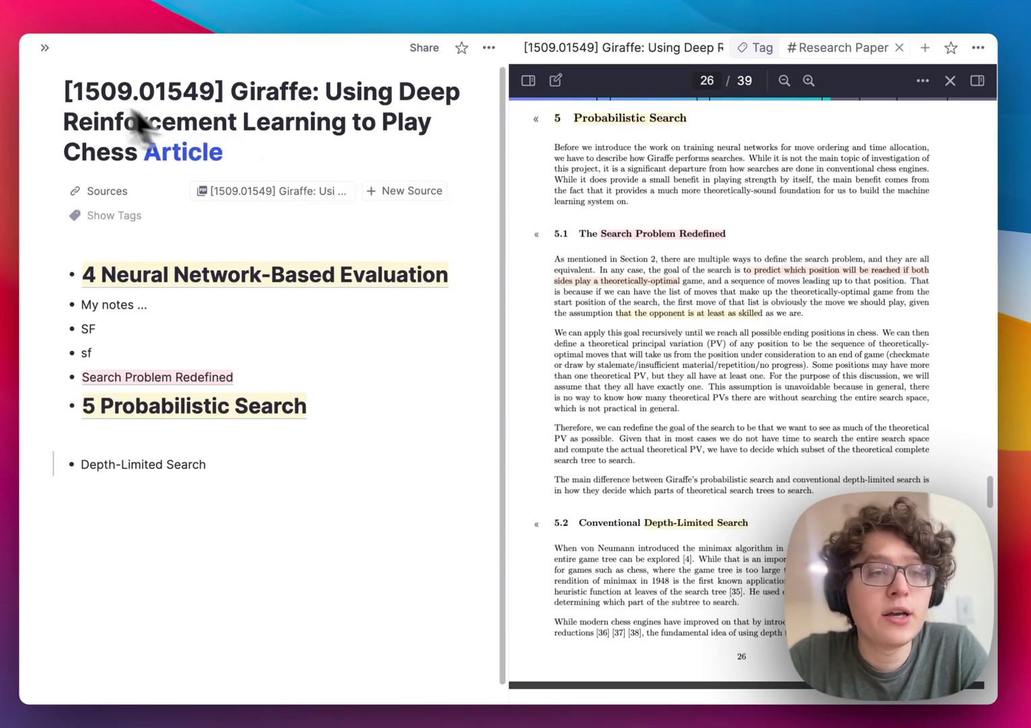
Step: Search 'neural network based' and open the Article's 4 Neural Network-Based Evaluation heading beside its PDF
{"action": "mouse_move", "coordinate": [43, 54]}
{"action": "left_click", "coordinate": [102, 127]}
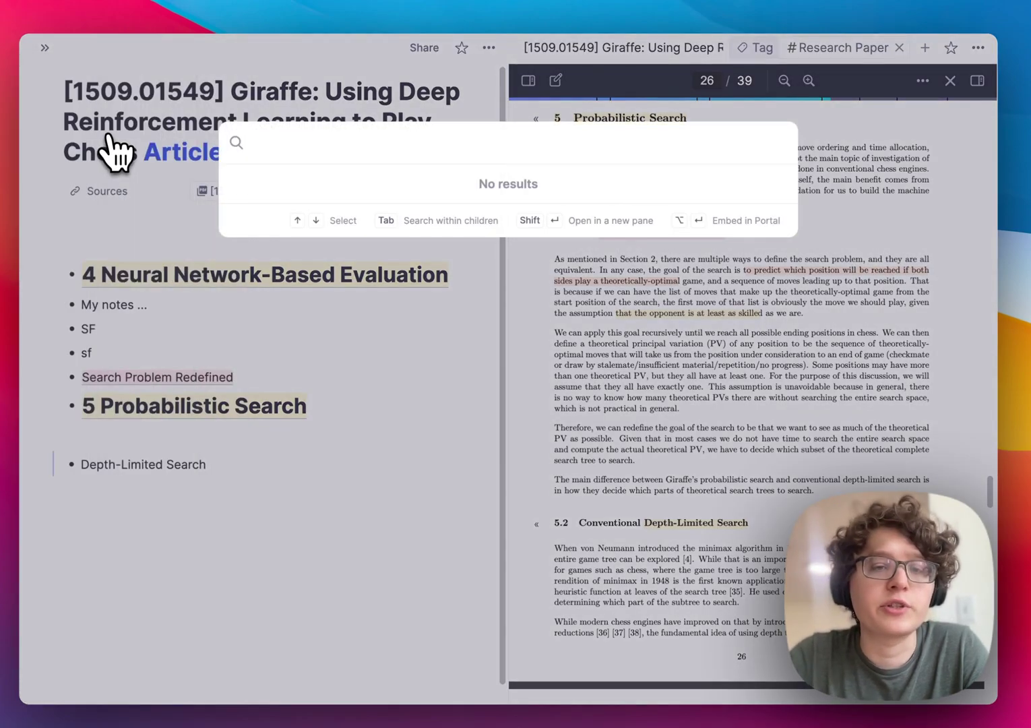
{"action": "type", "text": "neural netwo"}
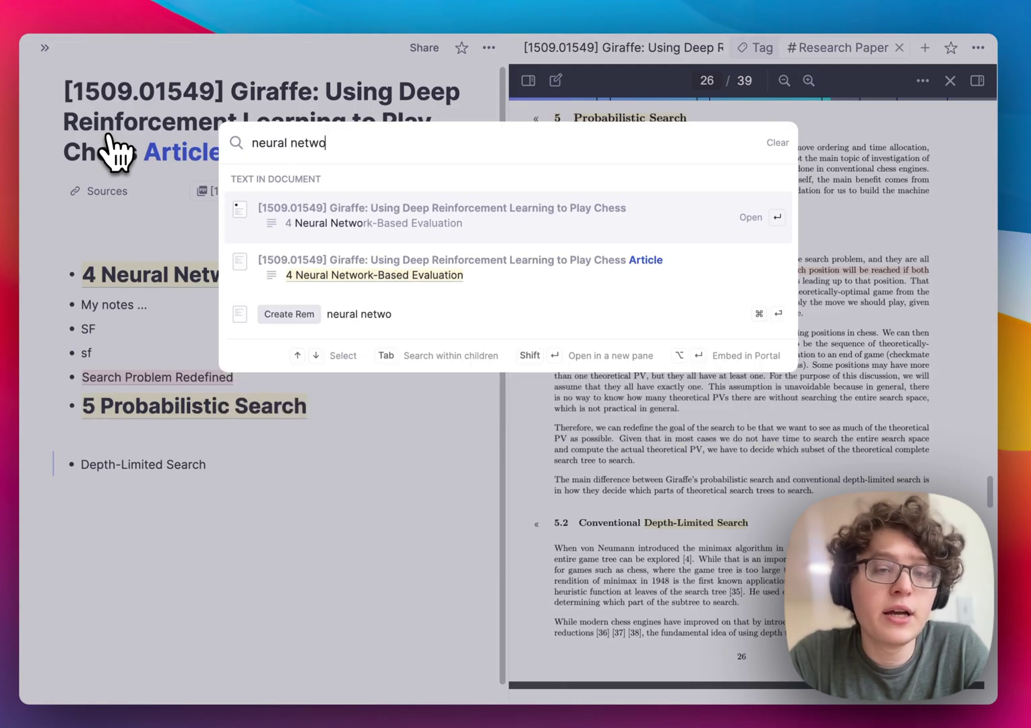
{"action": "type", "text": "rk ba"}
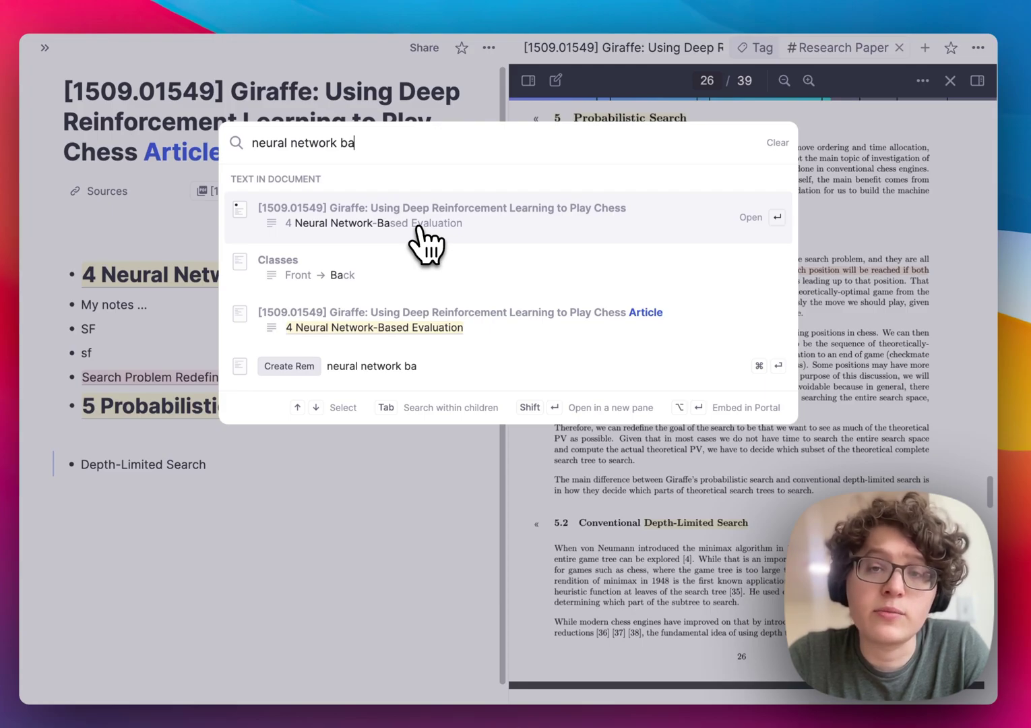
{"action": "type", "text": "sed"}
{"action": "left_click", "coordinate": [471, 280]}
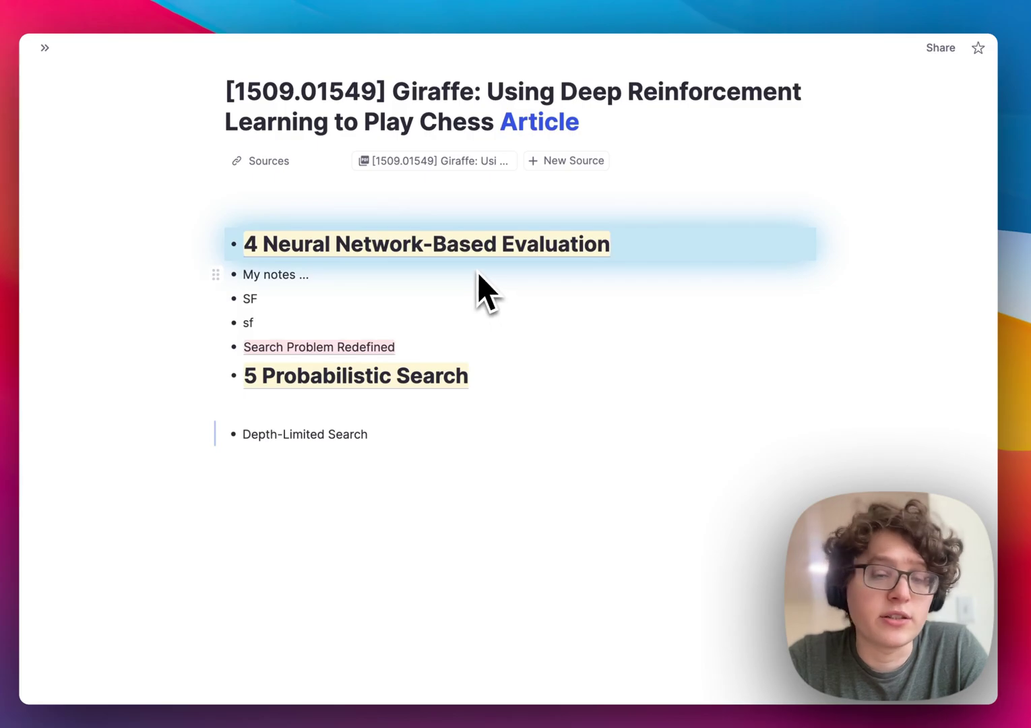
{"action": "left_click", "coordinate": [475, 251]}
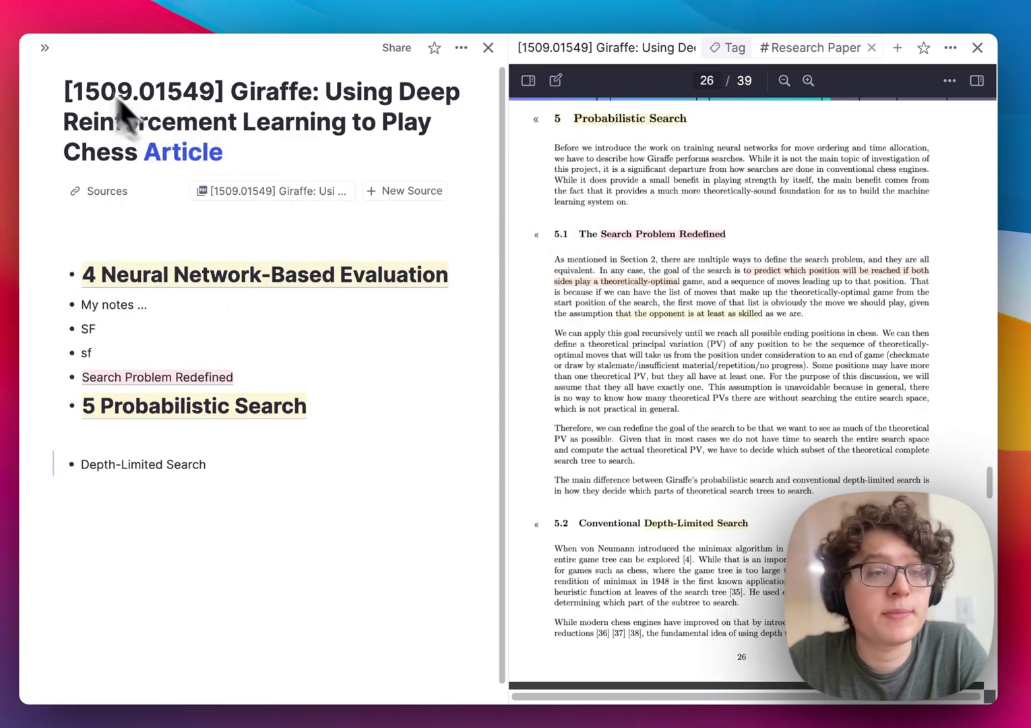
Step: Copy the 5 Probabilistic Search heading highlight from the Giraffe PDF
{"action": "mouse_move", "coordinate": [48, 49]}
{"action": "left_click", "coordinate": [73, 154]}
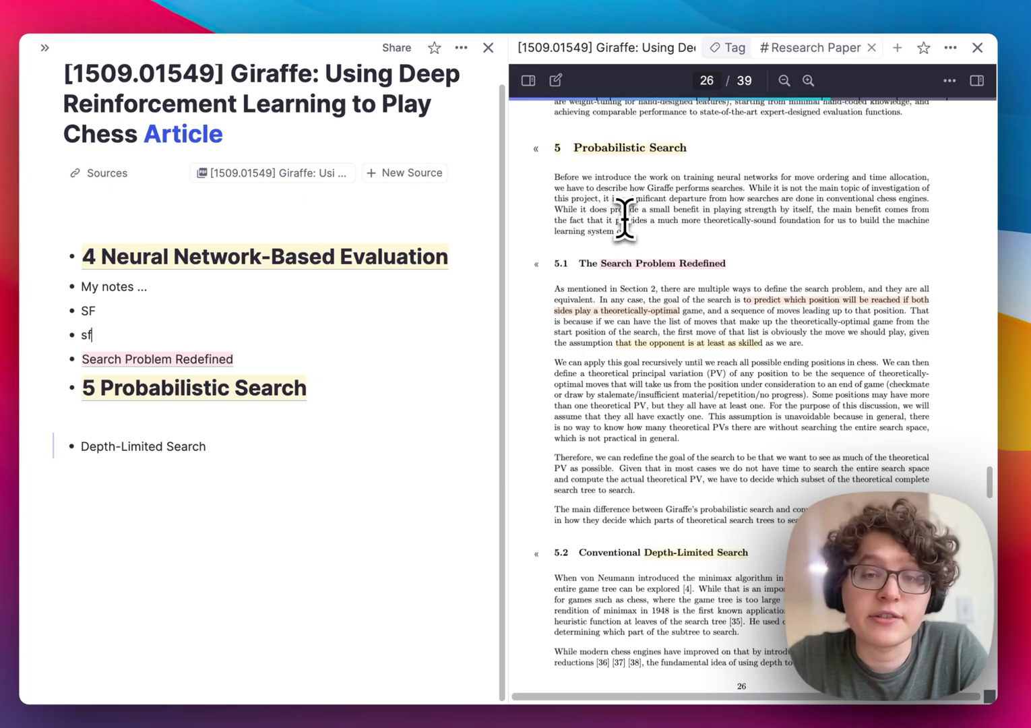
{"action": "left_click", "coordinate": [624, 153]}
{"action": "left_click", "coordinate": [627, 174]}
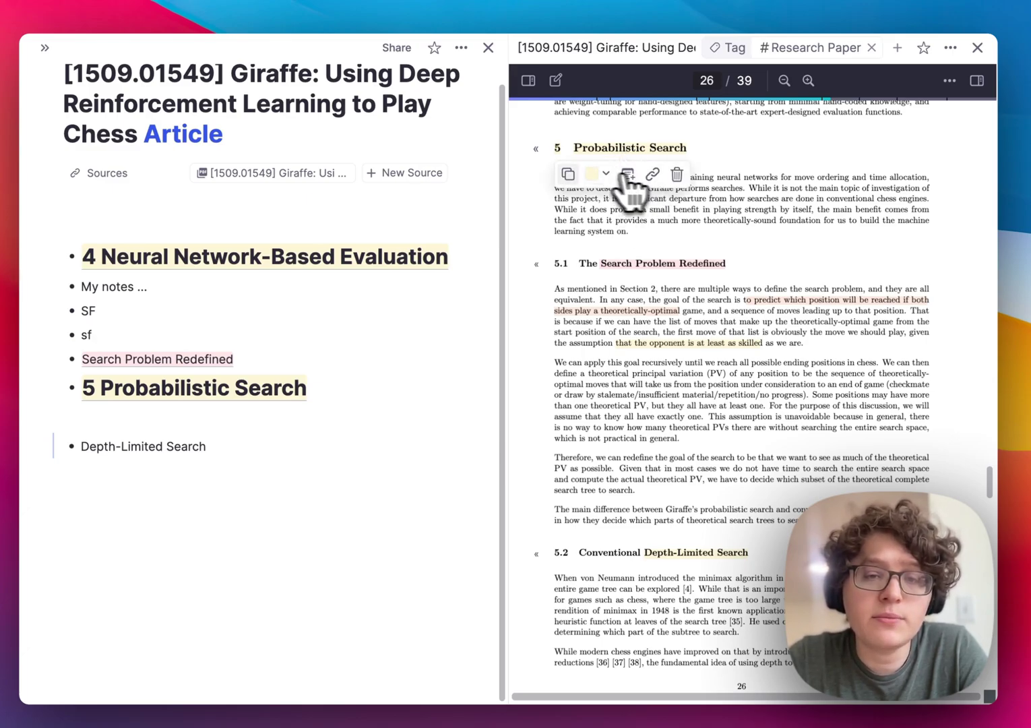
Step: Paste it on a new bullet as a '>>Definition ...' flashcard and reveal its preview answer
{"action": "key", "text": "Return"}
{"action": "key", "text": "Return"}
{"action": "type", "text": "5 Probabilistic Search"}
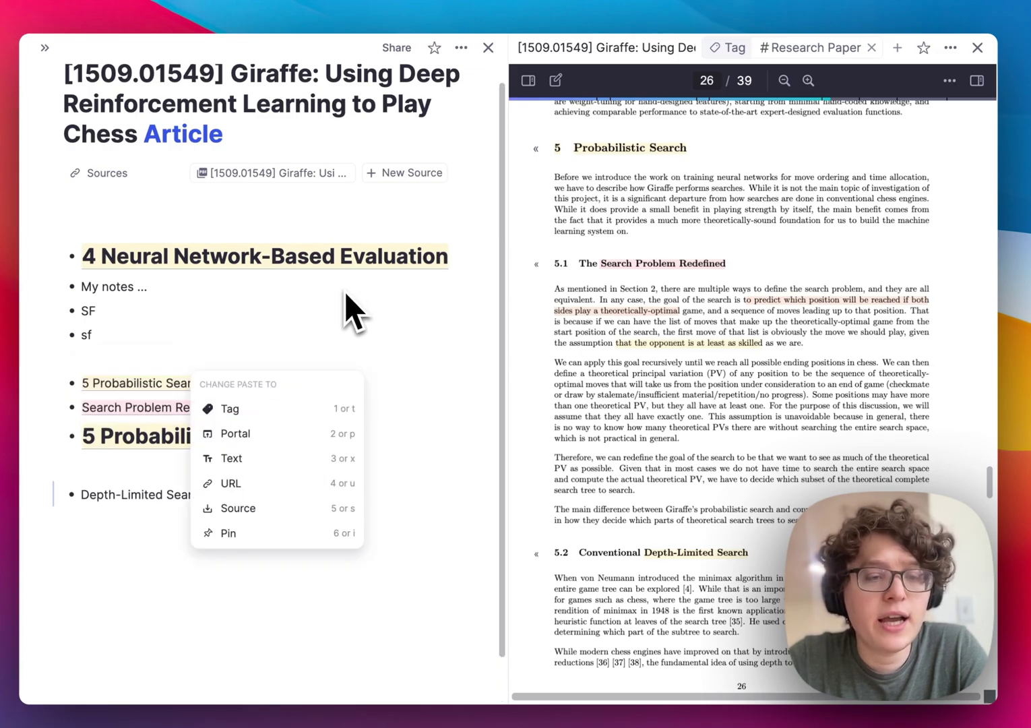
{"action": "type", "text": ">"}
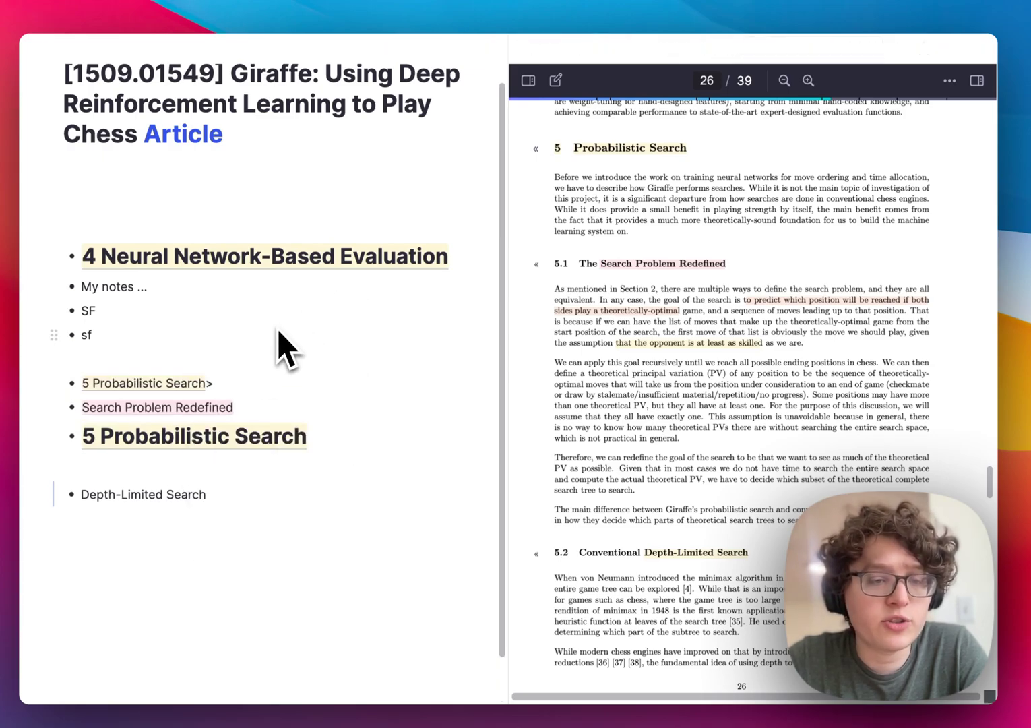
{"action": "type", "text": ">"}
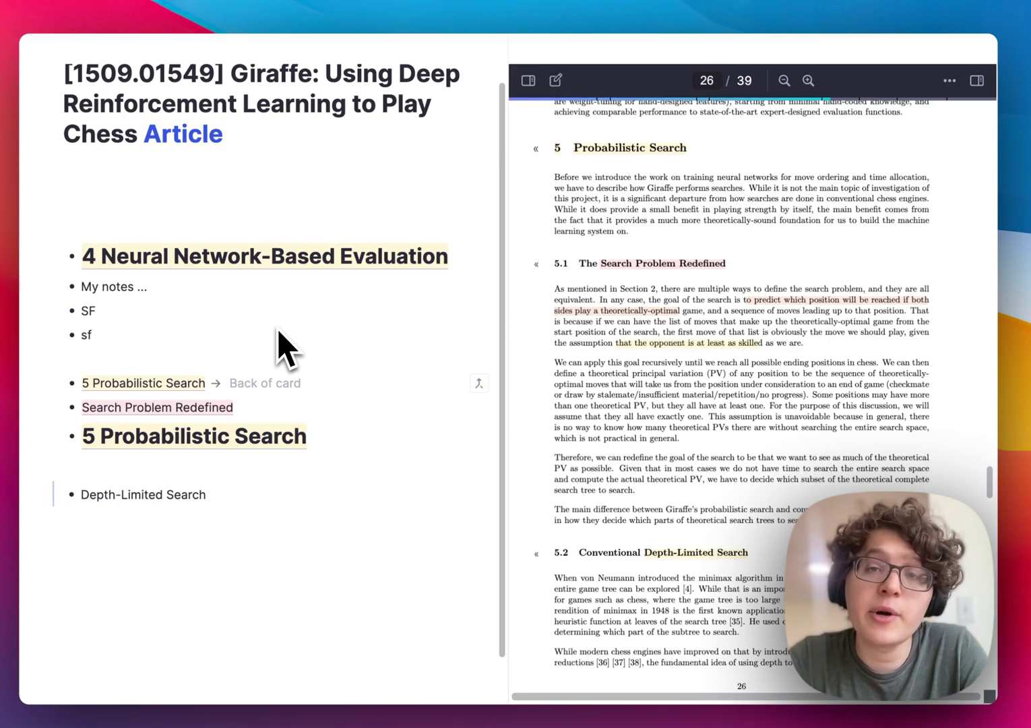
{"action": "type", "text": "Definition .."}
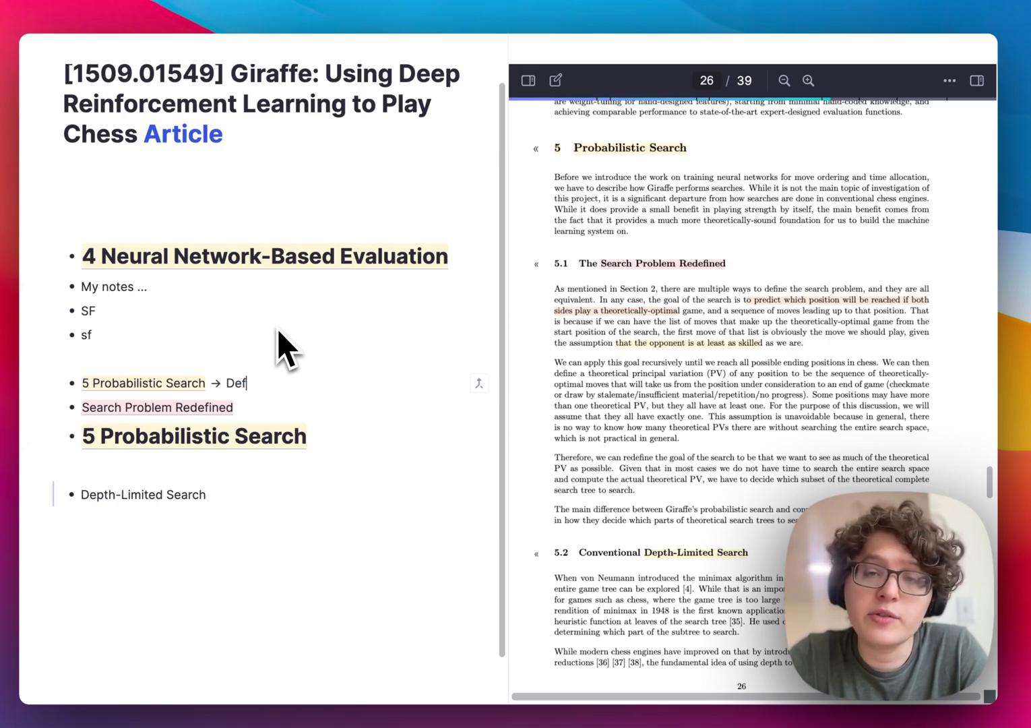
{"action": "type", "text": "."}
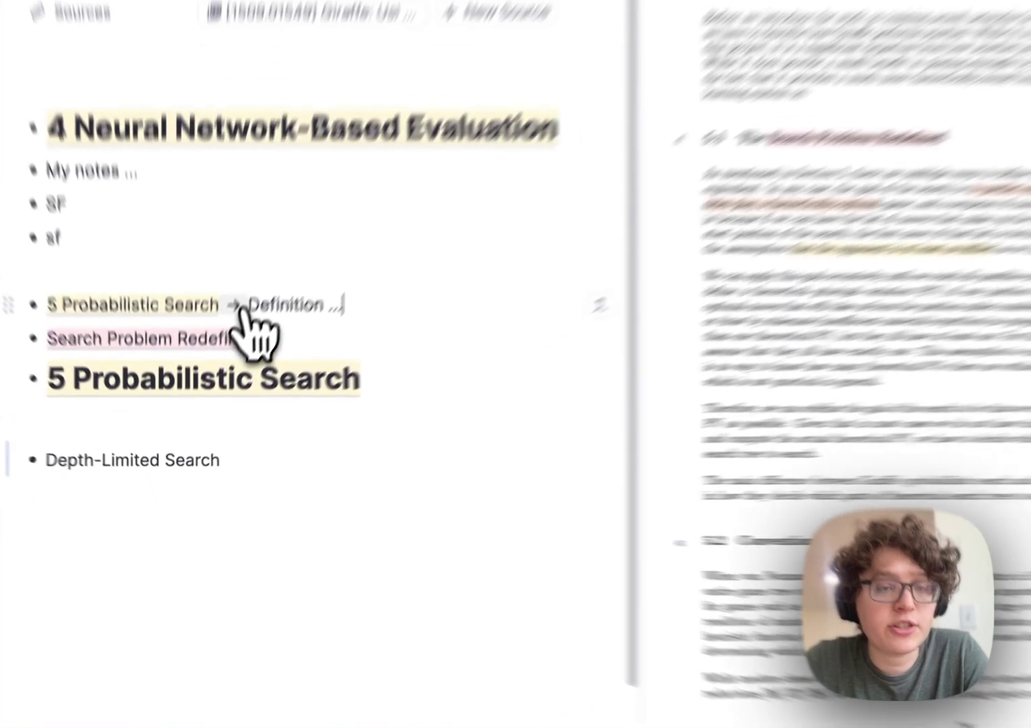
{"action": "mouse_move", "coordinate": [222, 388]}
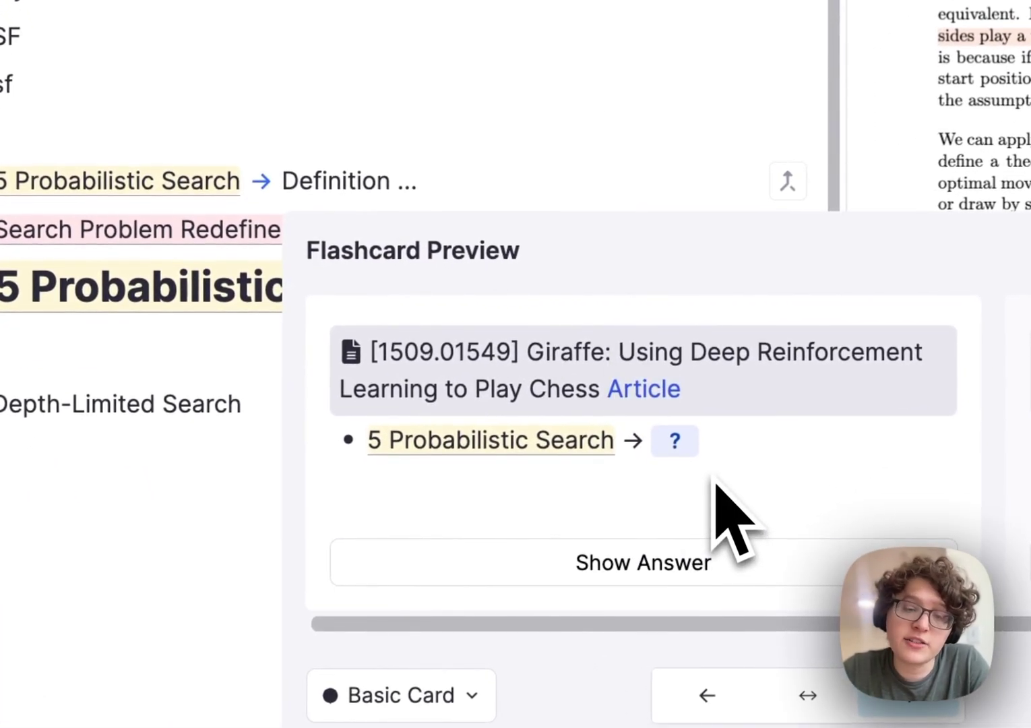
{"action": "mouse_move", "coordinate": [688, 455]}
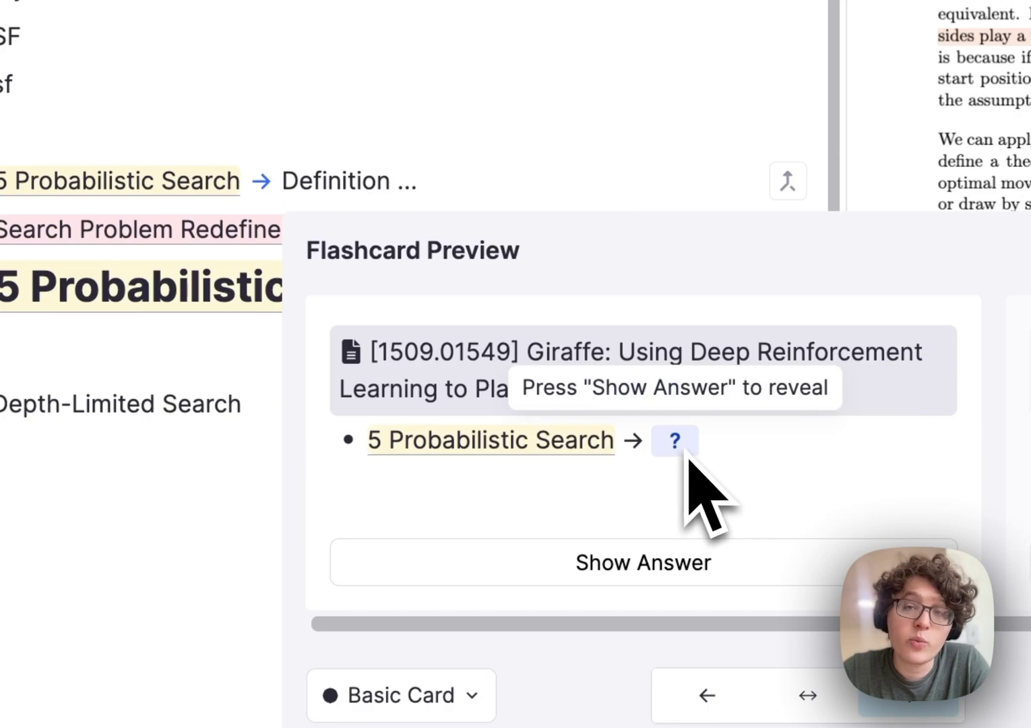
{"action": "left_click", "coordinate": [682, 560]}
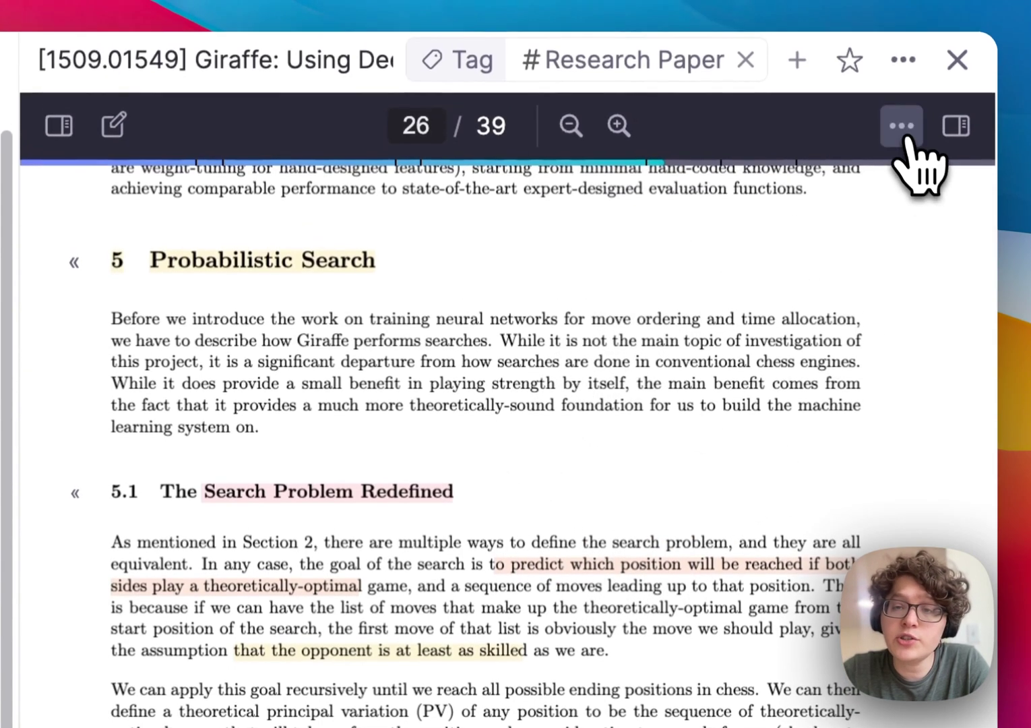
Step: Turn on Edit highlight text and open the note of the predicting-positions highlight
{"action": "left_click", "coordinate": [904, 128]}
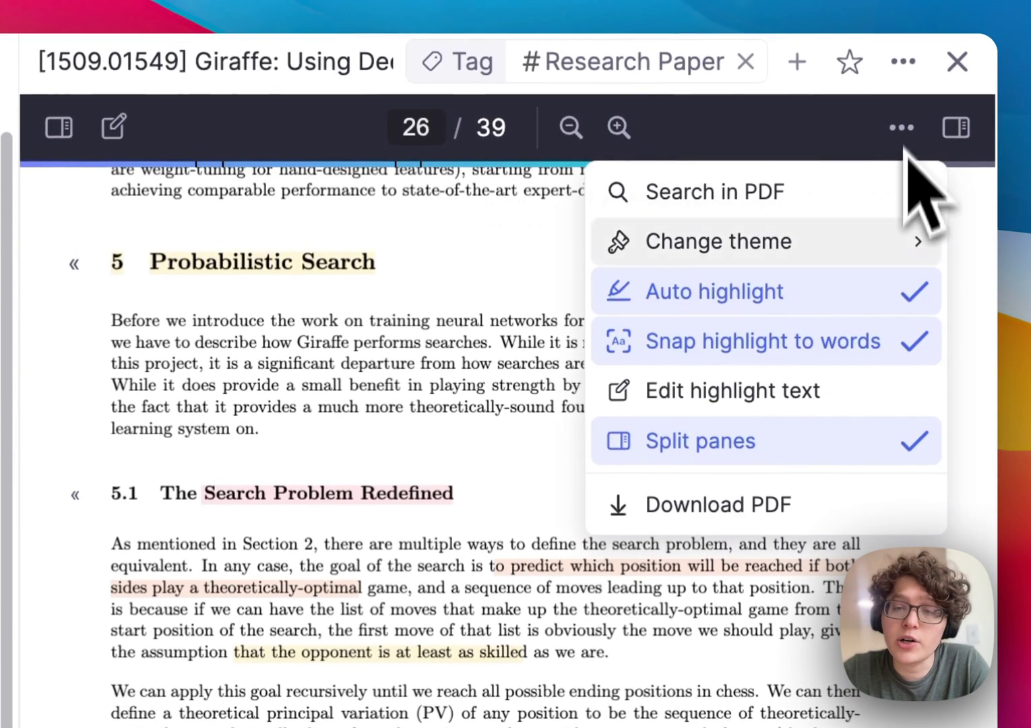
{"action": "left_click", "coordinate": [788, 397]}
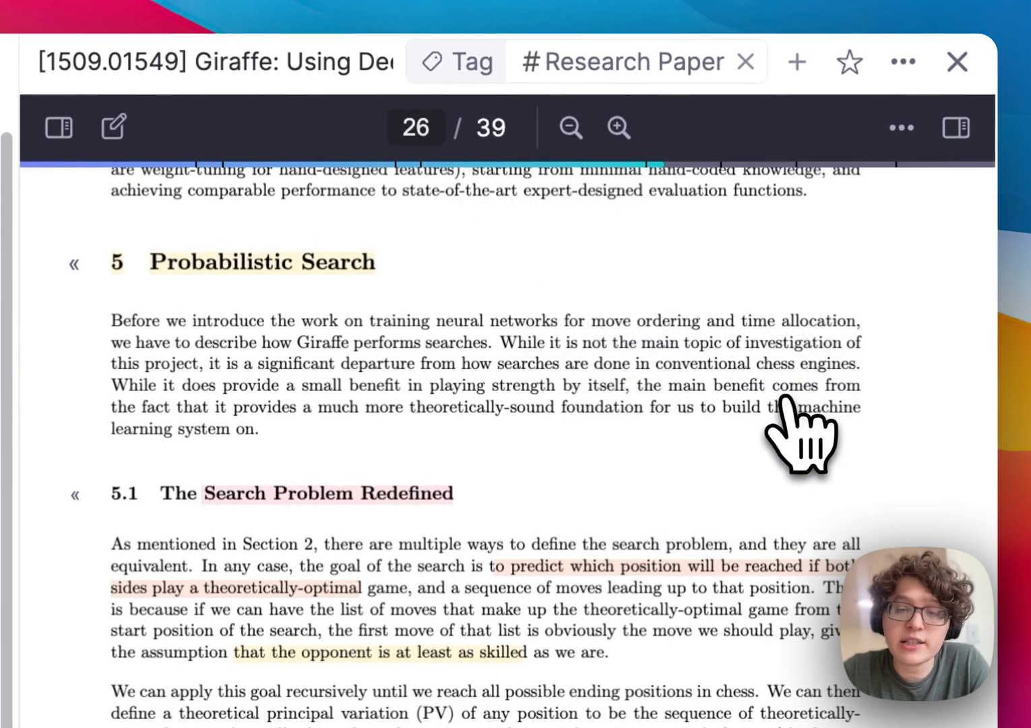
{"action": "left_click", "coordinate": [605, 573]}
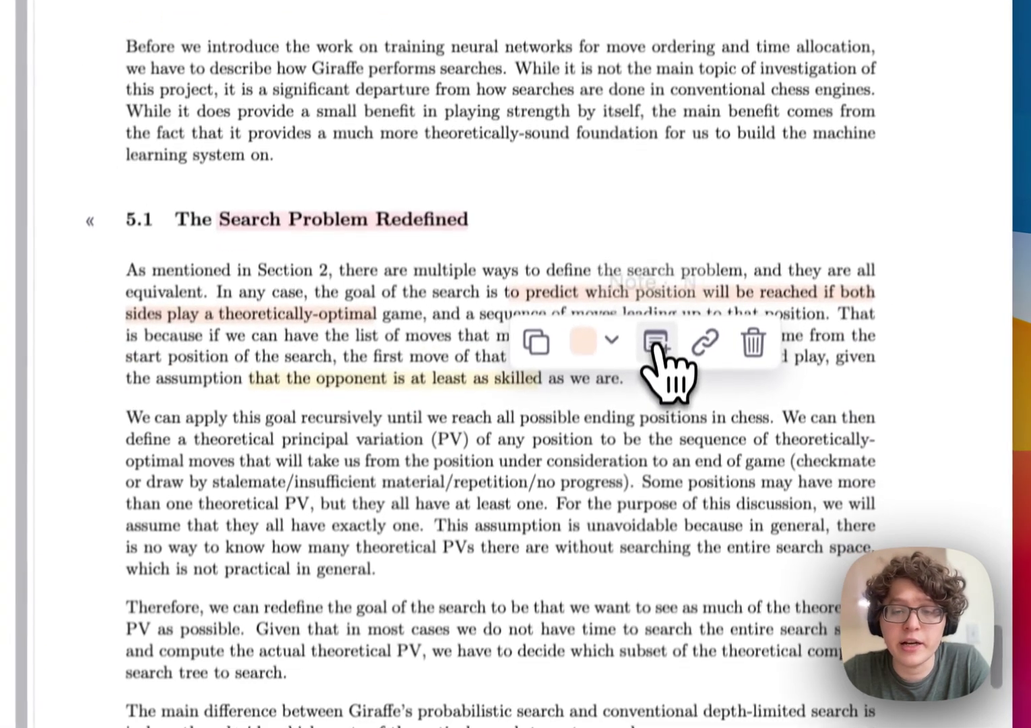
{"action": "left_click", "coordinate": [642, 615]}
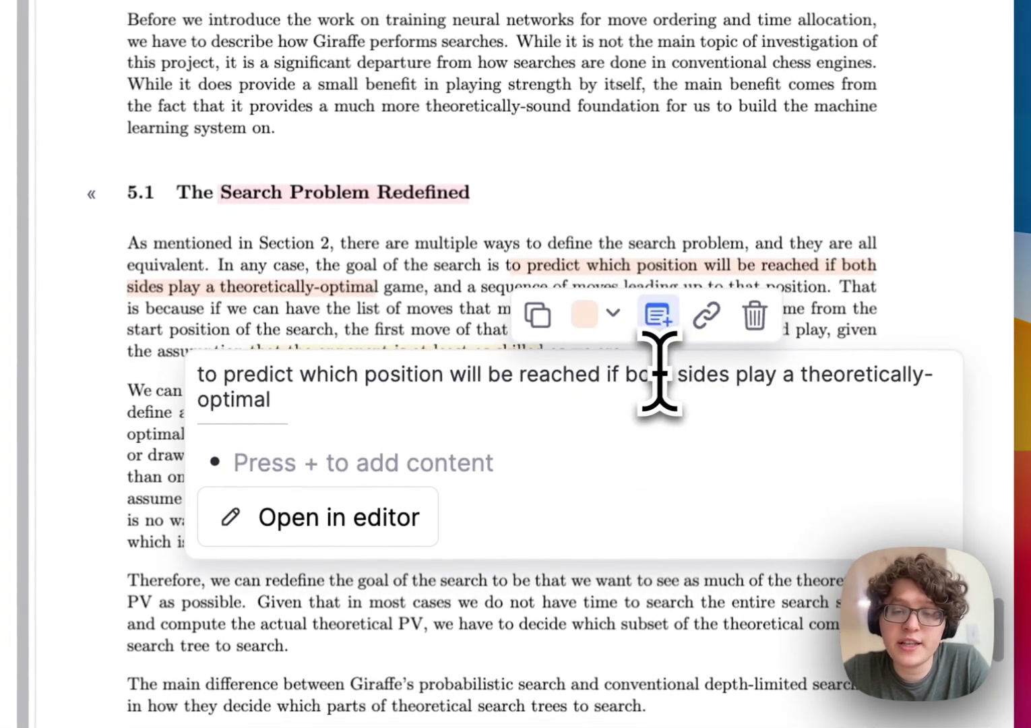
Step: Make 'both sides' in the quote a cloze deletion and open flashcard review
{"action": "double_click", "coordinate": [633, 372]}
{"action": "key", "text": "shift+alt+Right"}
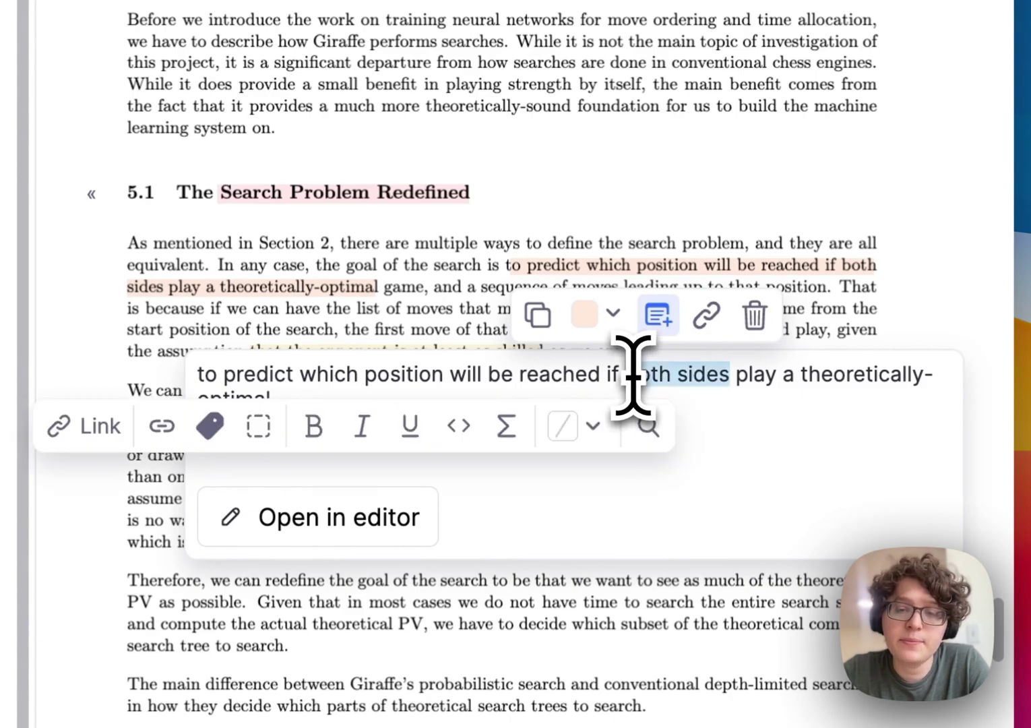
{"action": "left_click", "coordinate": [271, 432]}
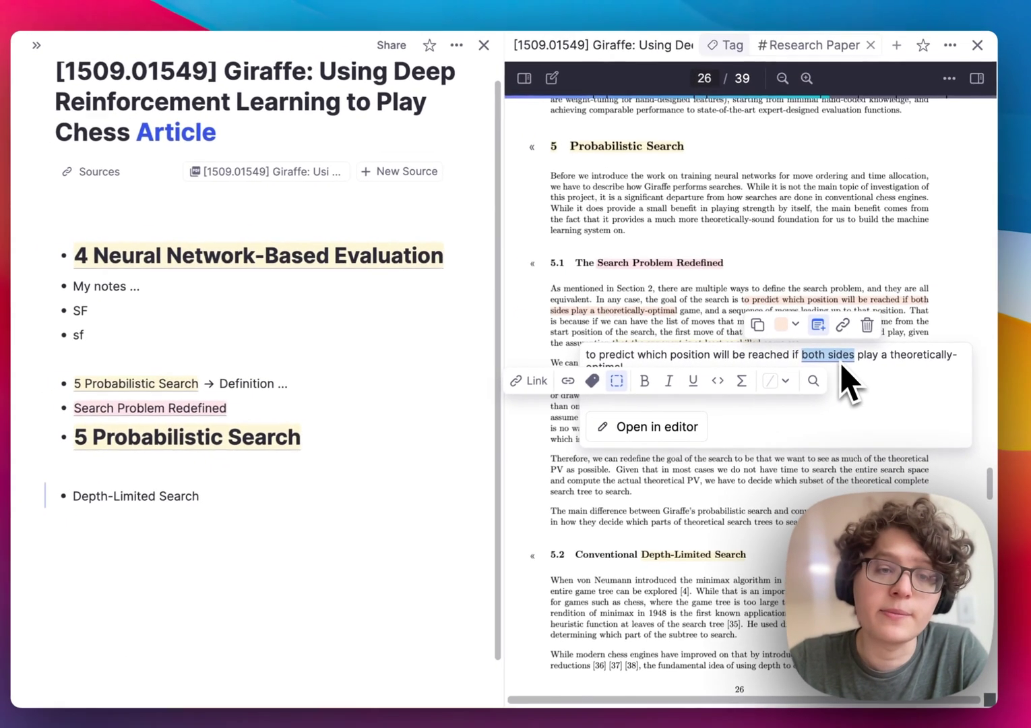
{"action": "mouse_move", "coordinate": [42, 49]}
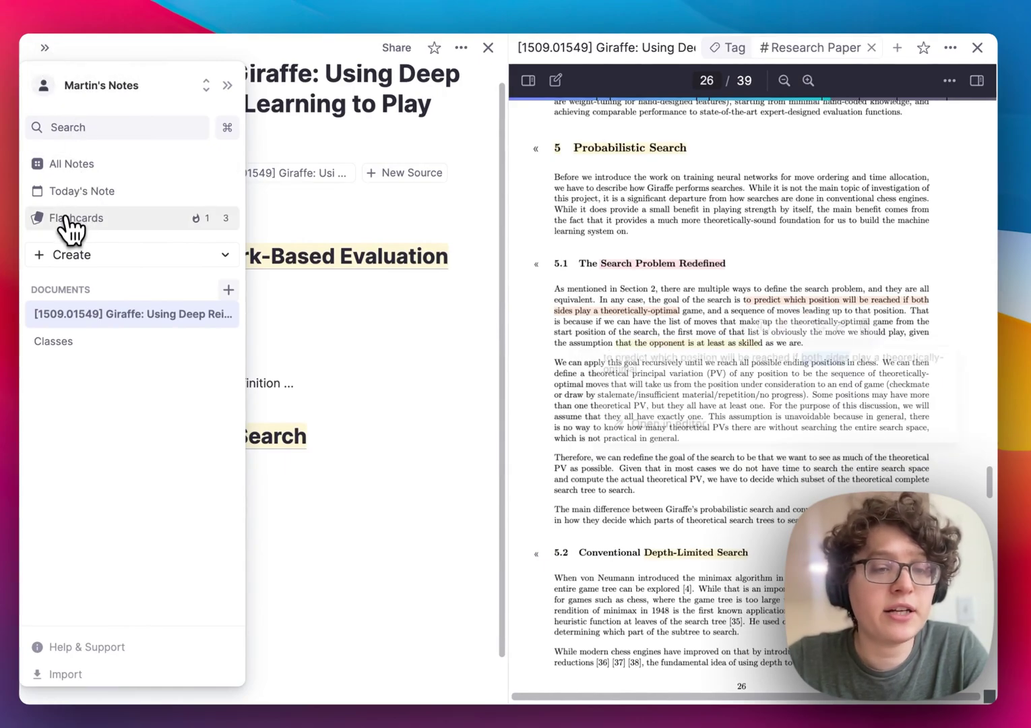
{"action": "left_click", "coordinate": [68, 219]}
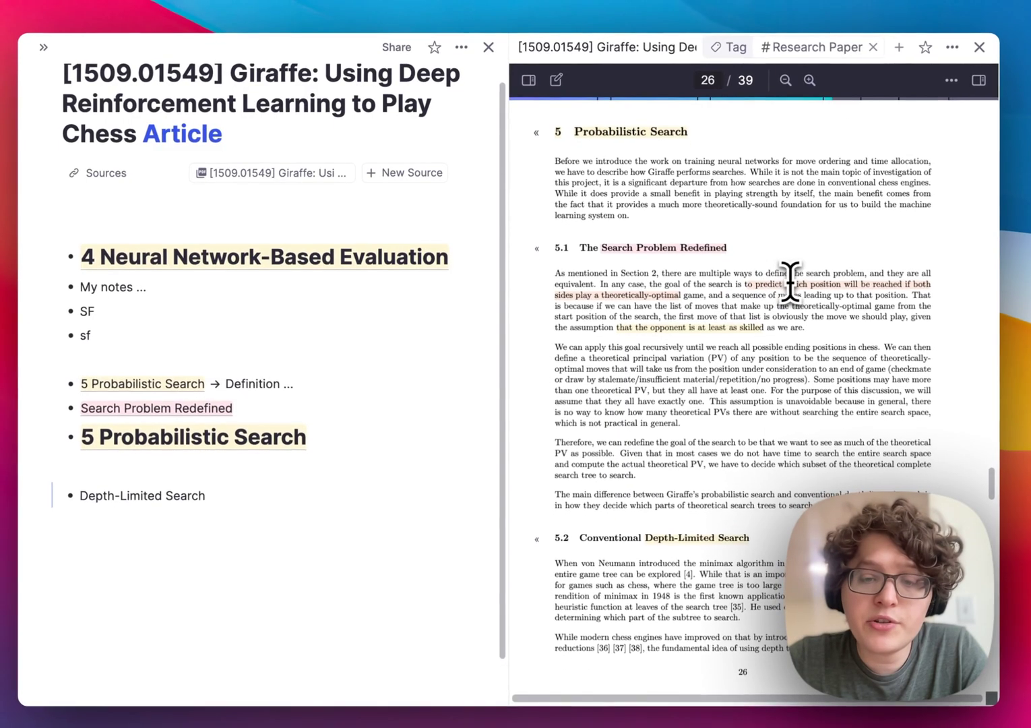
Step: Capture Figure 5's search-tree diagram, paste it below 'sf', and choose Generate Image Occlusion Cards
{"action": "scroll", "coordinate": [789, 282], "scroll_direction": "down", "scroll_amount": 10}
{"action": "scroll", "coordinate": [789, 280], "scroll_direction": "down", "scroll_amount": 10}
{"action": "scroll", "coordinate": [789, 280], "scroll_direction": "up", "scroll_amount": 5}
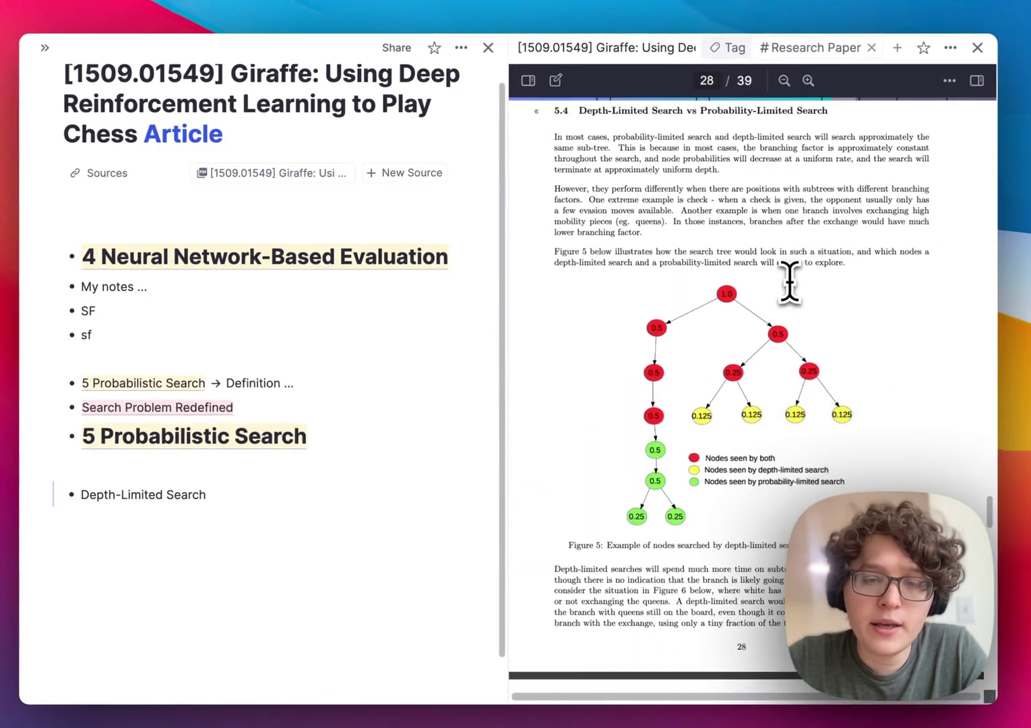
{"action": "left_click_drag", "start_coordinate": [601, 266], "coordinate": [875, 530]}
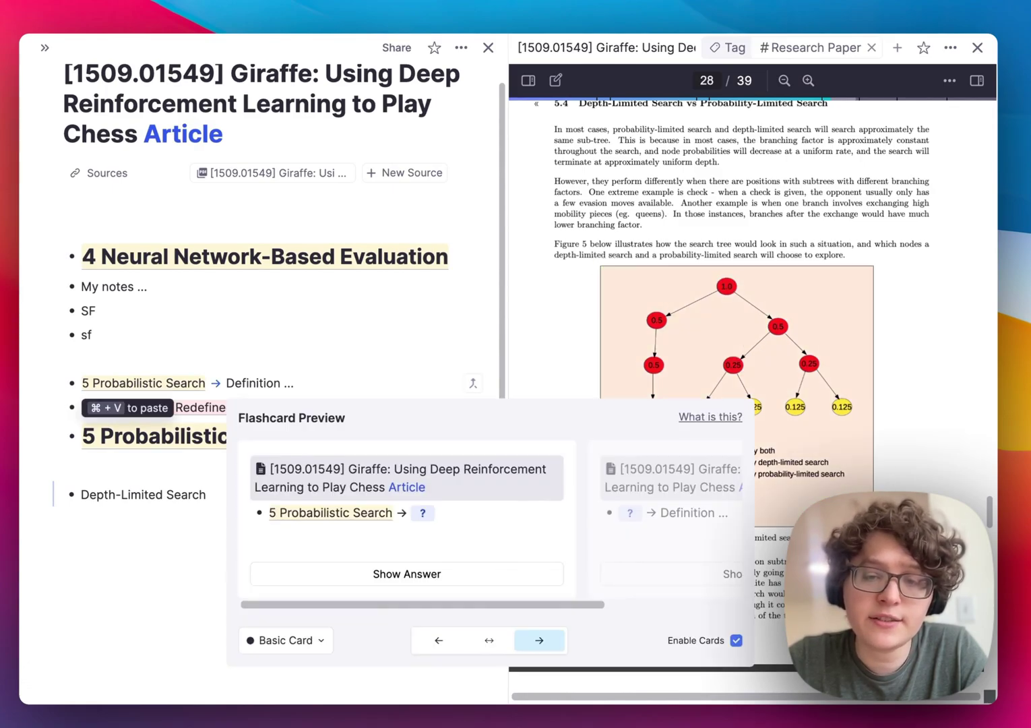
{"action": "left_click", "coordinate": [288, 356]}
{"action": "key", "text": "super+v"}
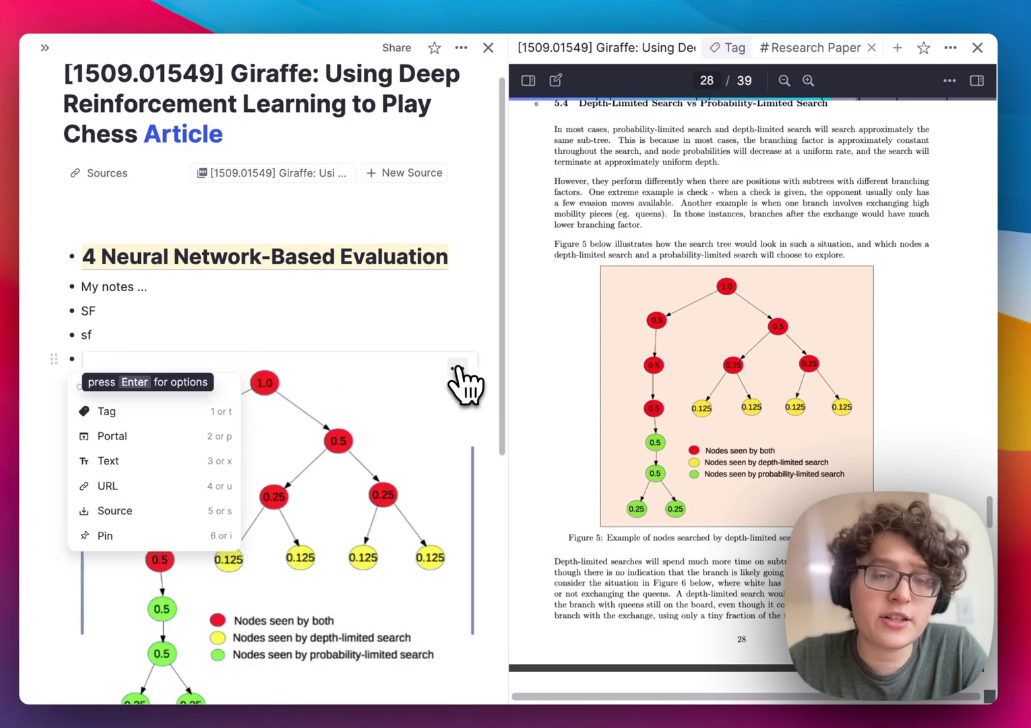
{"action": "left_click", "coordinate": [458, 369]}
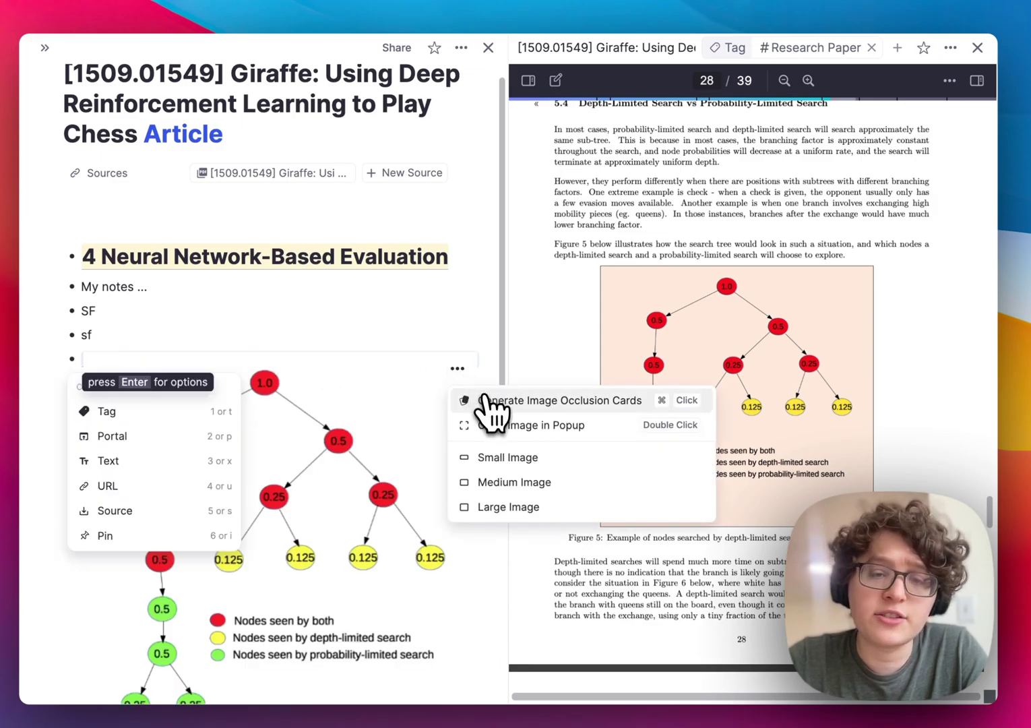
{"action": "left_click", "coordinate": [486, 402]}
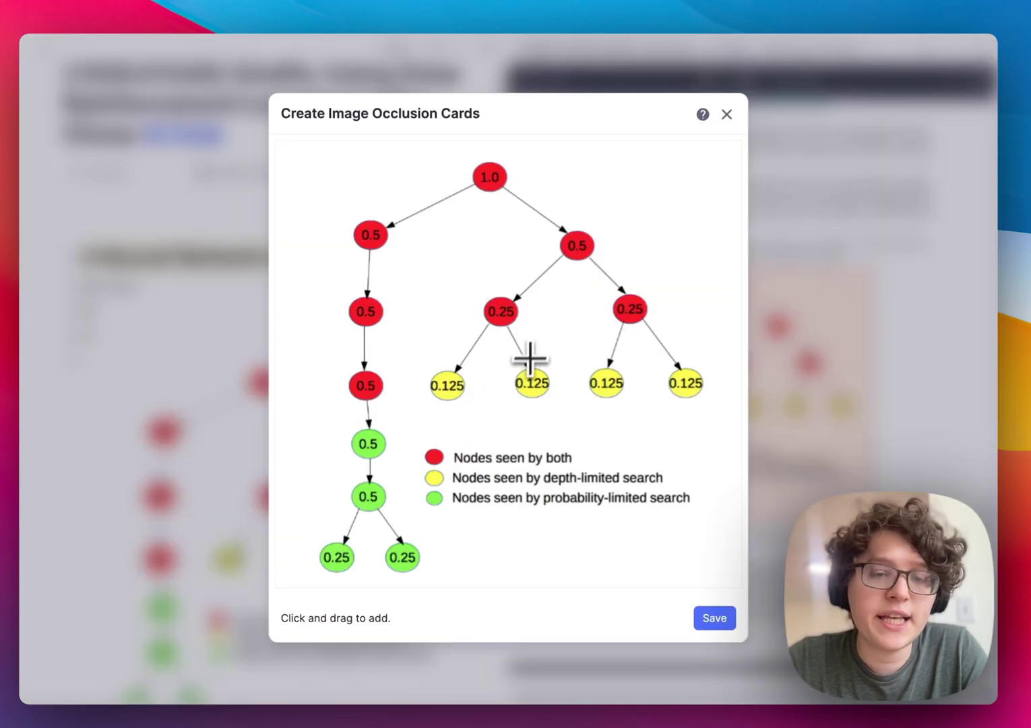
Step: Draw an occlusion box over Figure 5's colour legend and save the card
{"action": "left_click_drag", "start_coordinate": [420, 438], "coordinate": [714, 514]}
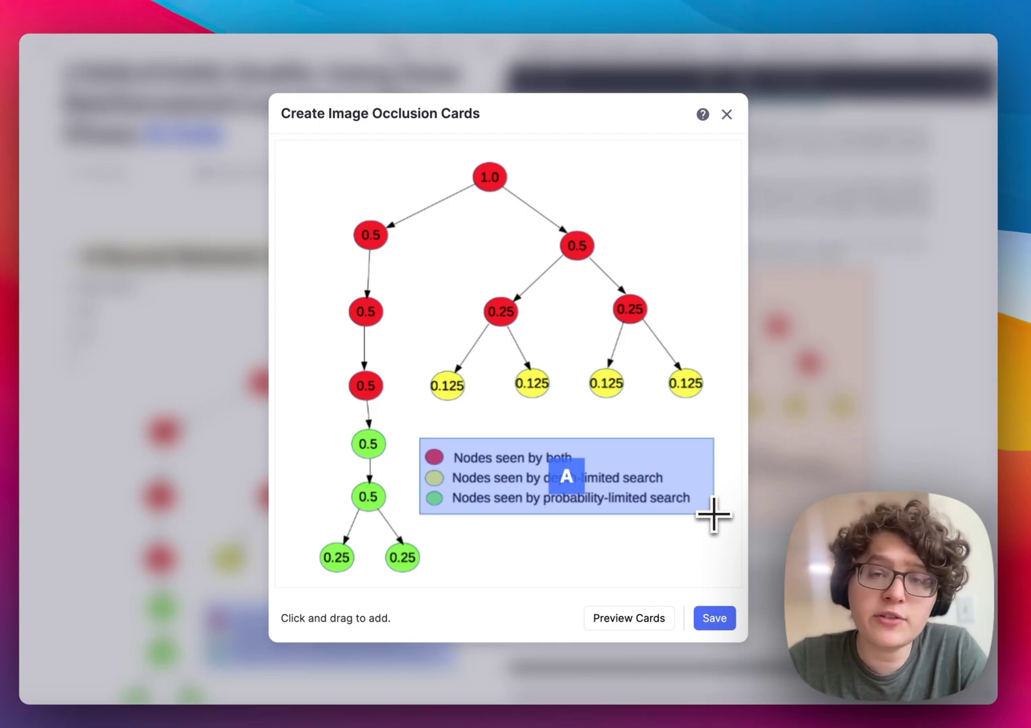
{"action": "left_click", "coordinate": [726, 114]}
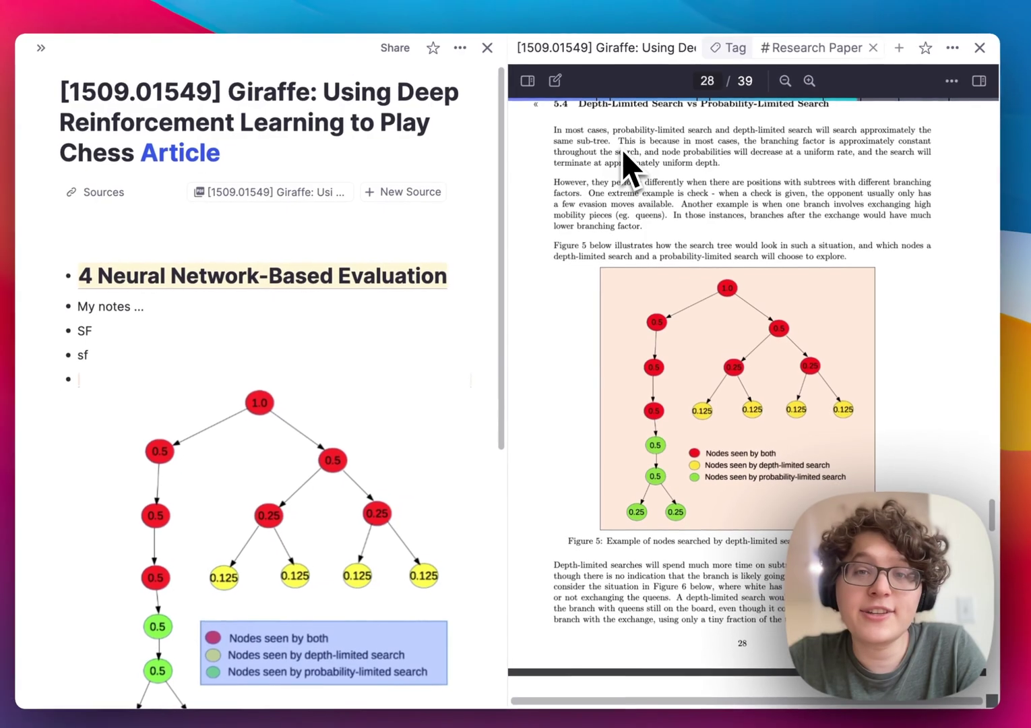
Step: Create a new Untitled document via Create > New Document and choose Add Source or File
{"action": "mouse_move", "coordinate": [56, 60]}
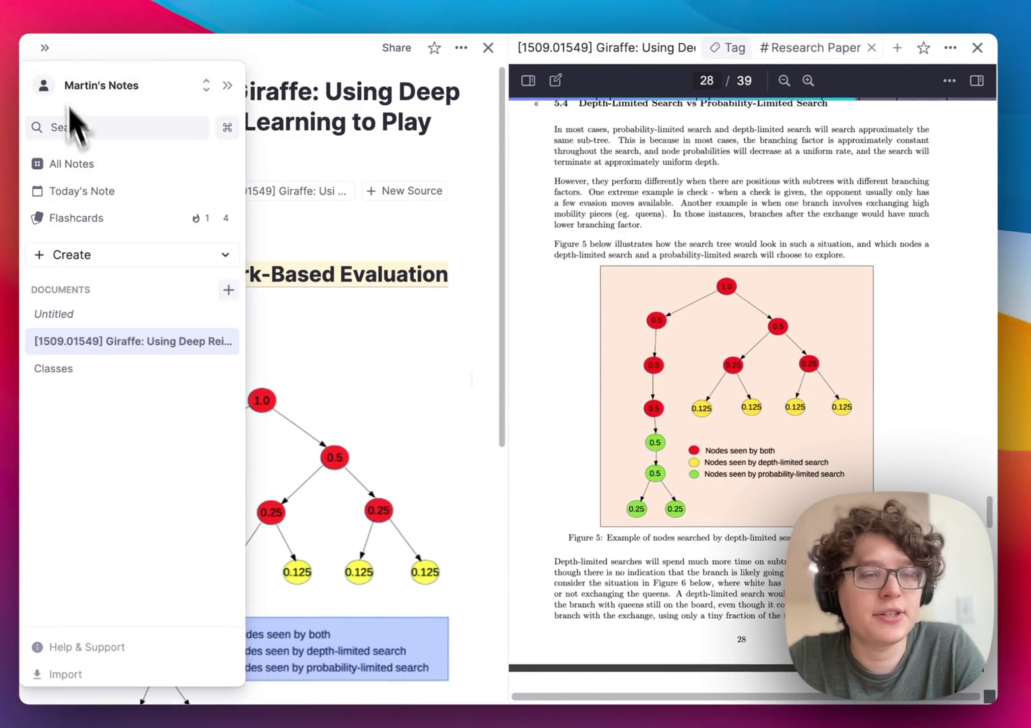
{"action": "left_click", "coordinate": [87, 257]}
{"action": "left_click", "coordinate": [69, 312]}
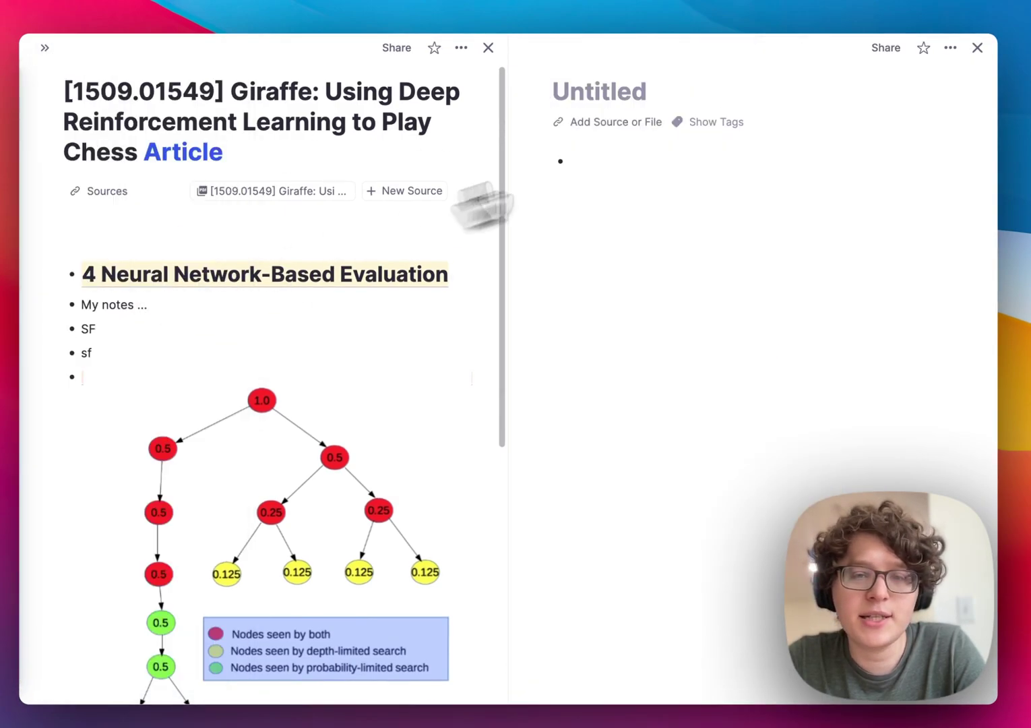
{"action": "left_click", "coordinate": [640, 123]}
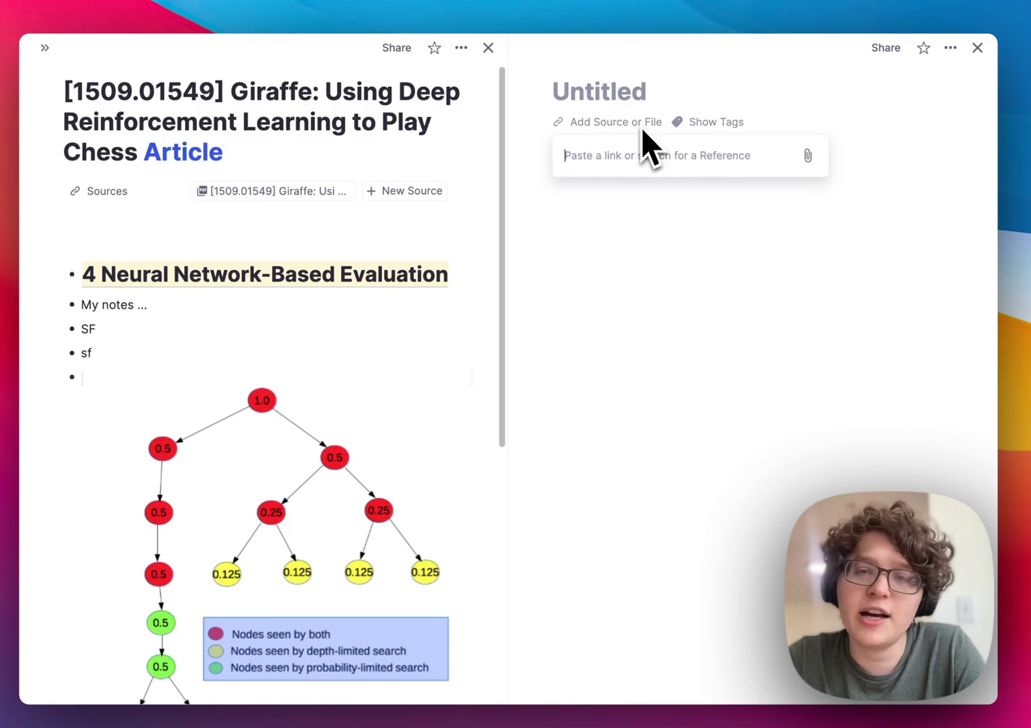